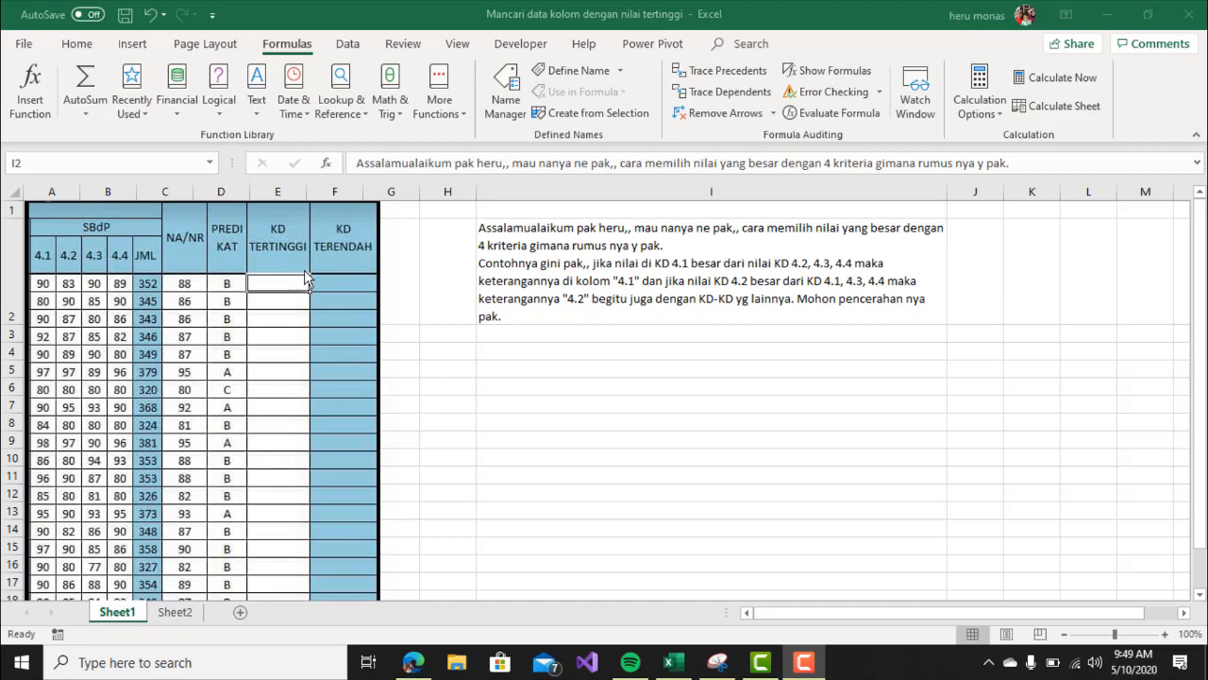
Examine the question and score picture on Sheet1, and the KD 4.1 to 4.4 table with its tertinggi and terendah columns on Sheet2
click(344, 323)
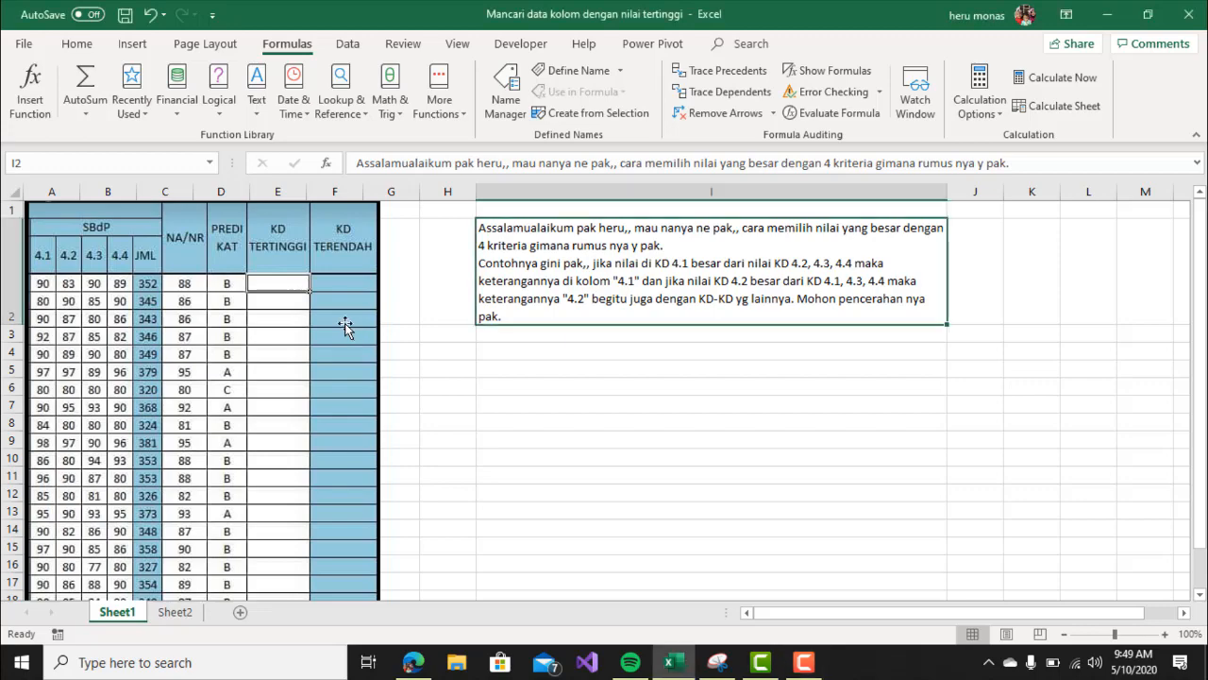
mouse_move(345, 325)
mouse_down()
mouse_move(462, 372)
mouse_move(359, 359)
mouse_move(429, 350)
mouse_move(325, 318)
mouse_up()
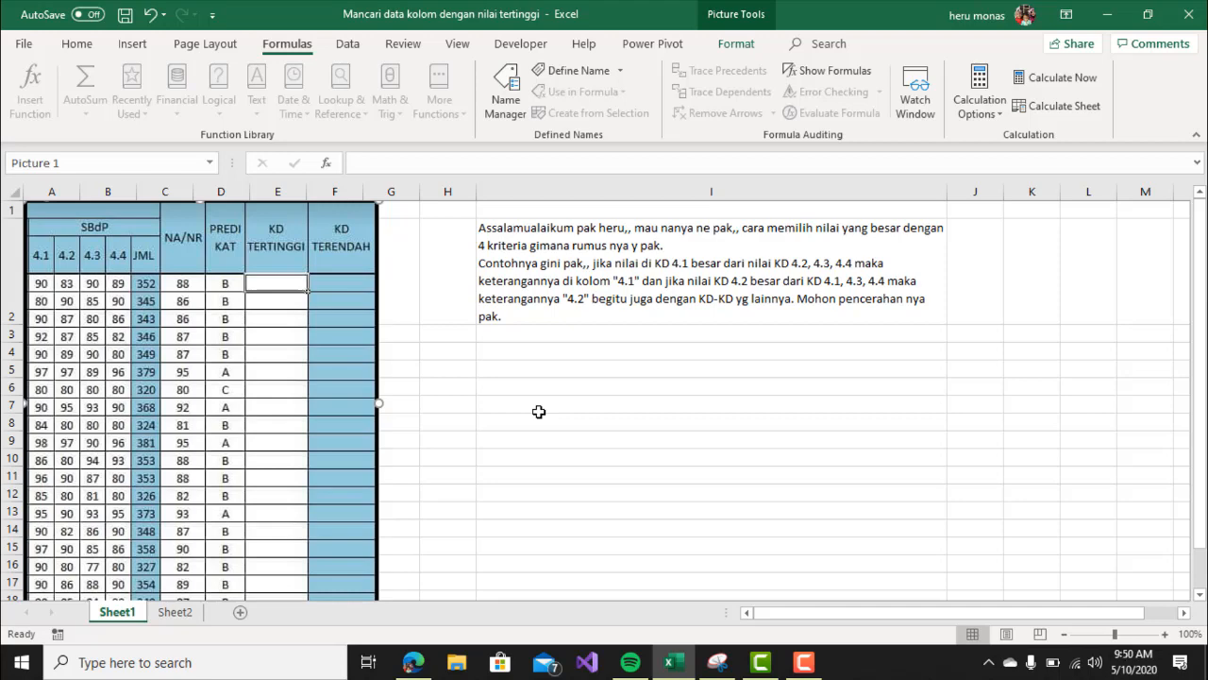
click(176, 612)
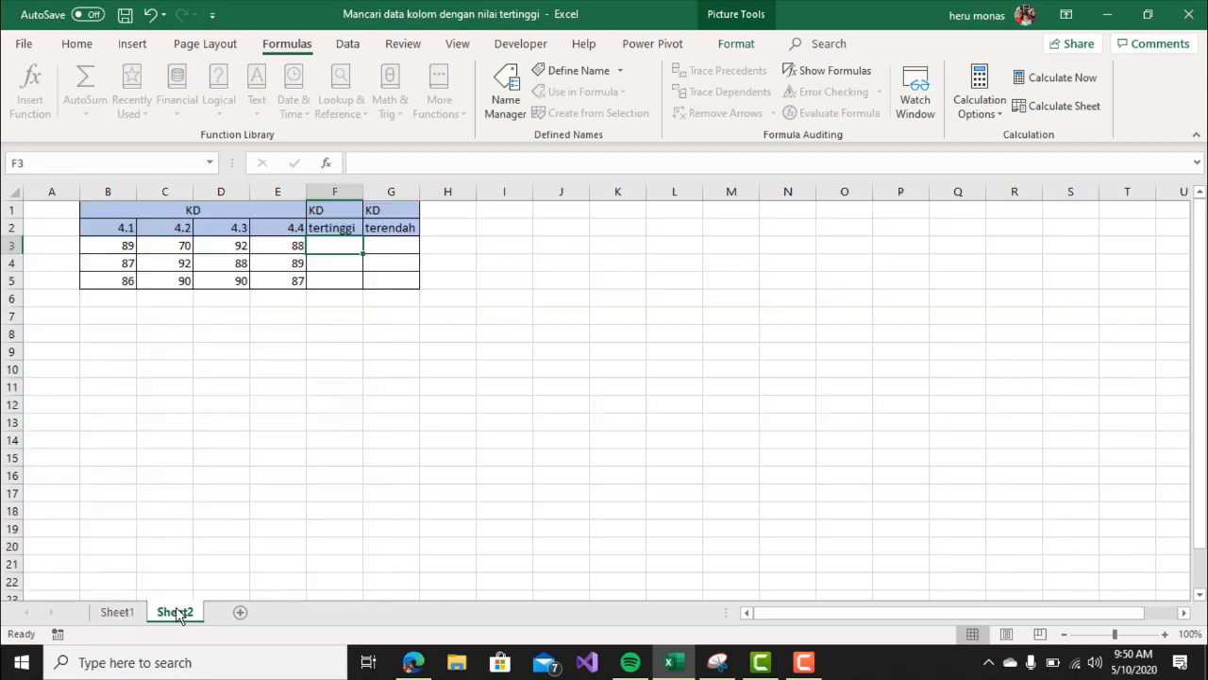
click(342, 439)
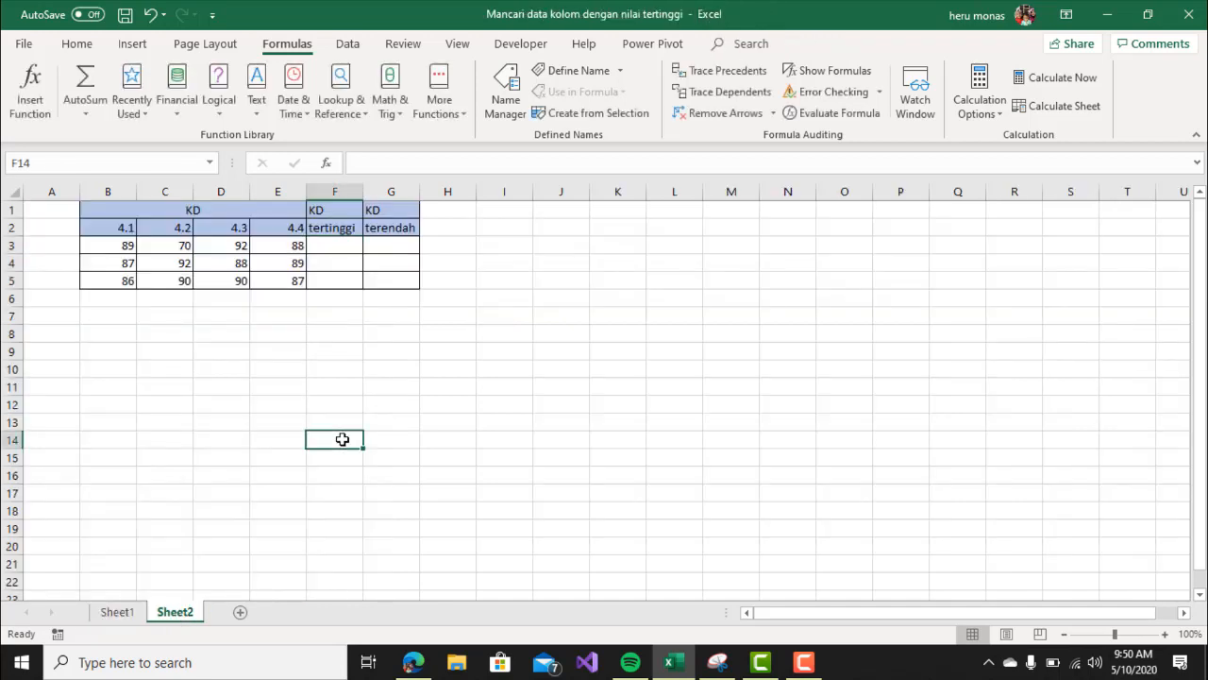
click(169, 380)
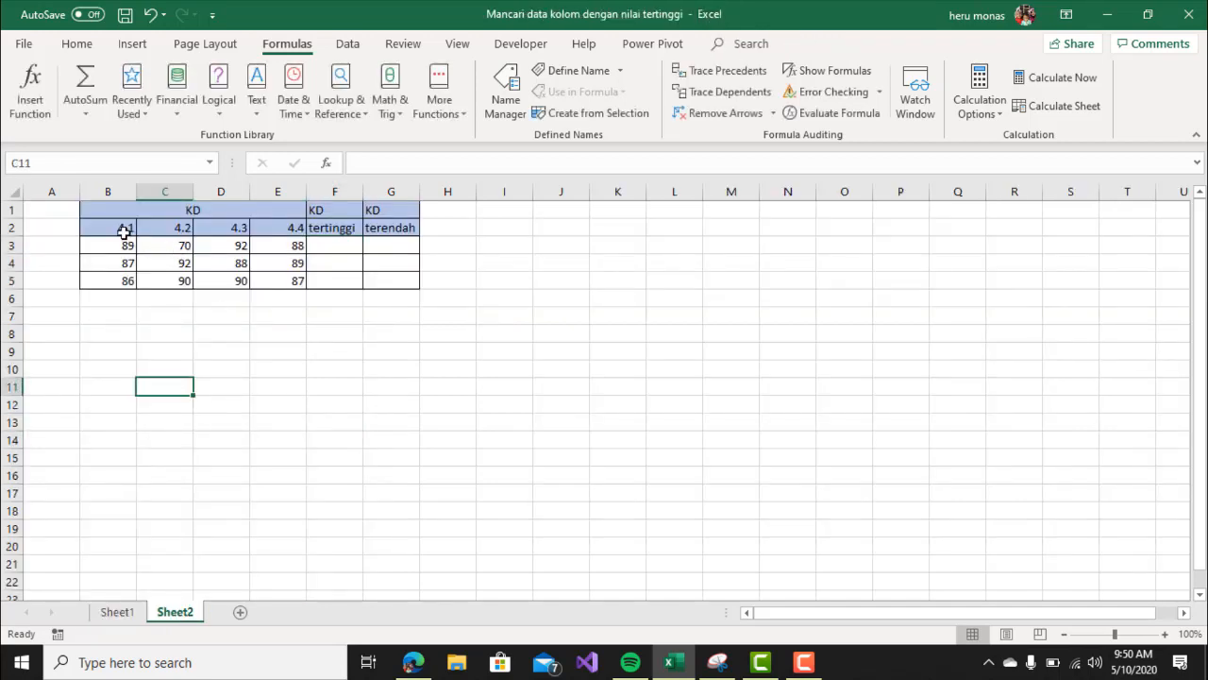
click(178, 210)
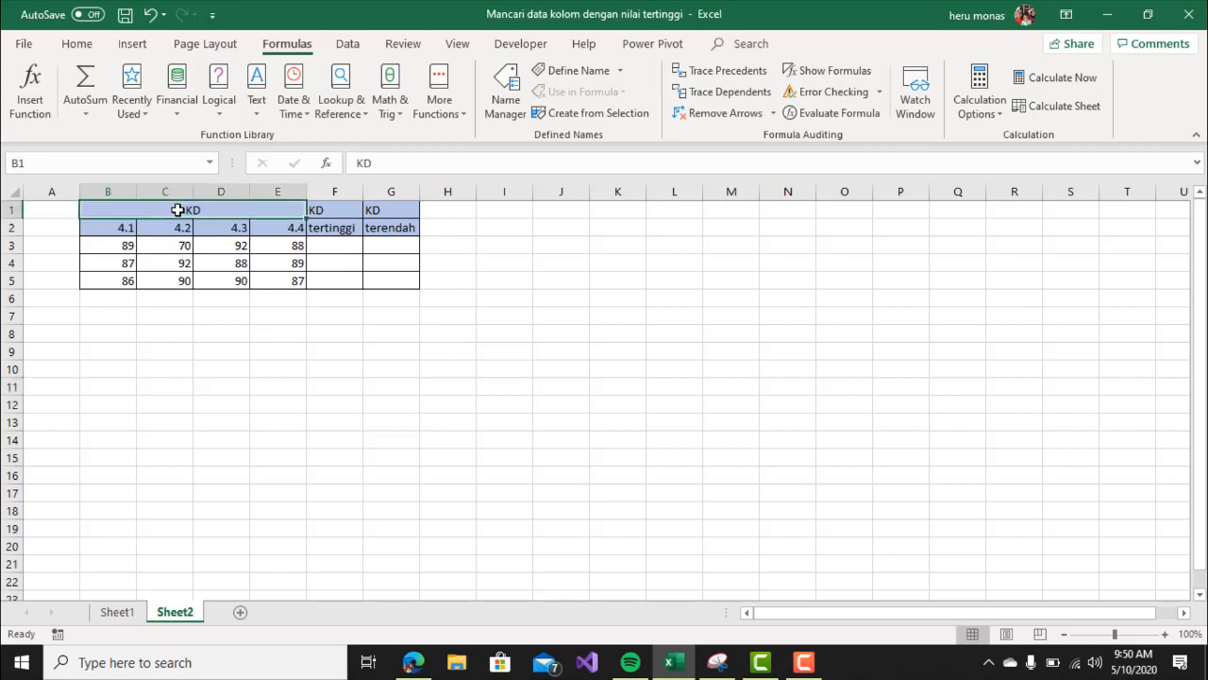
drag(124, 234, 180, 228)
click(180, 227)
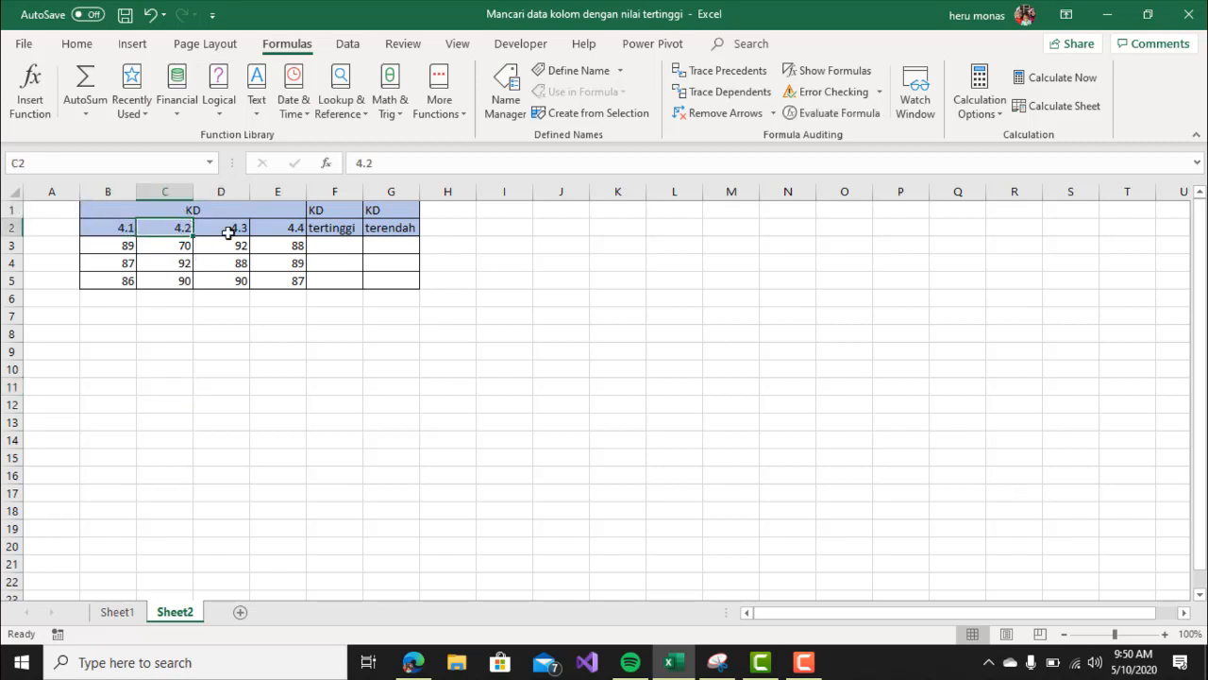
mouse_move(283, 232)
mouse_down()
mouse_move(127, 245)
mouse_move(280, 251)
mouse_up()
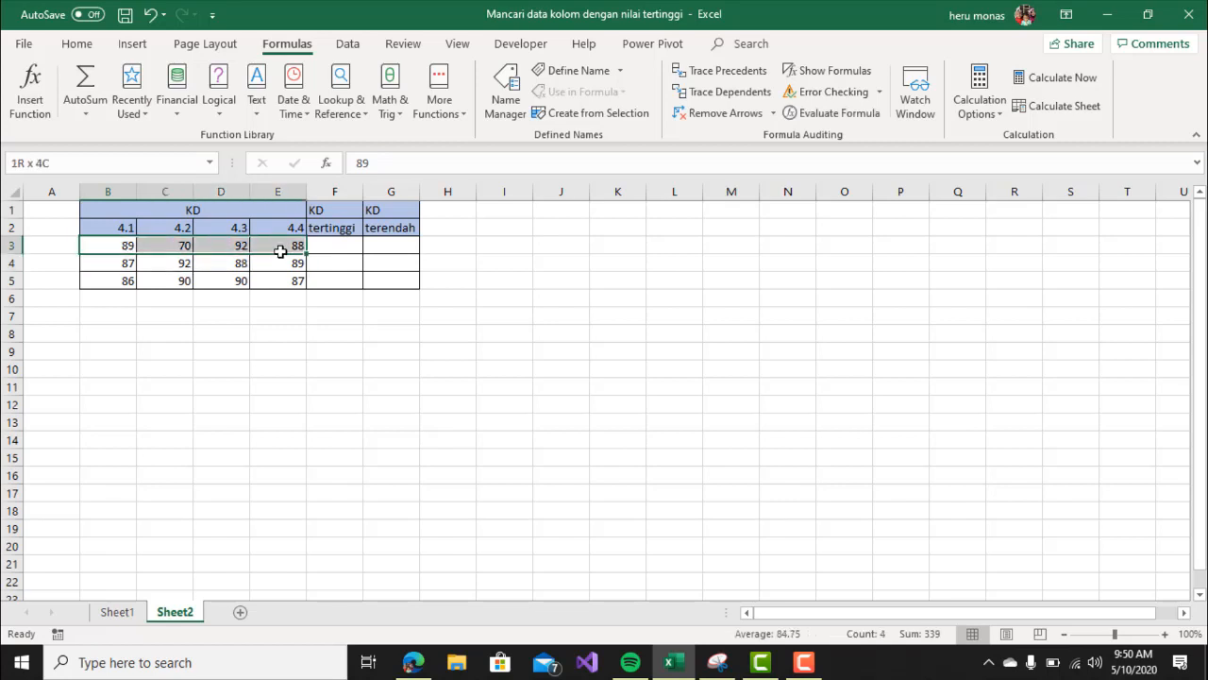
drag(280, 251, 280, 276)
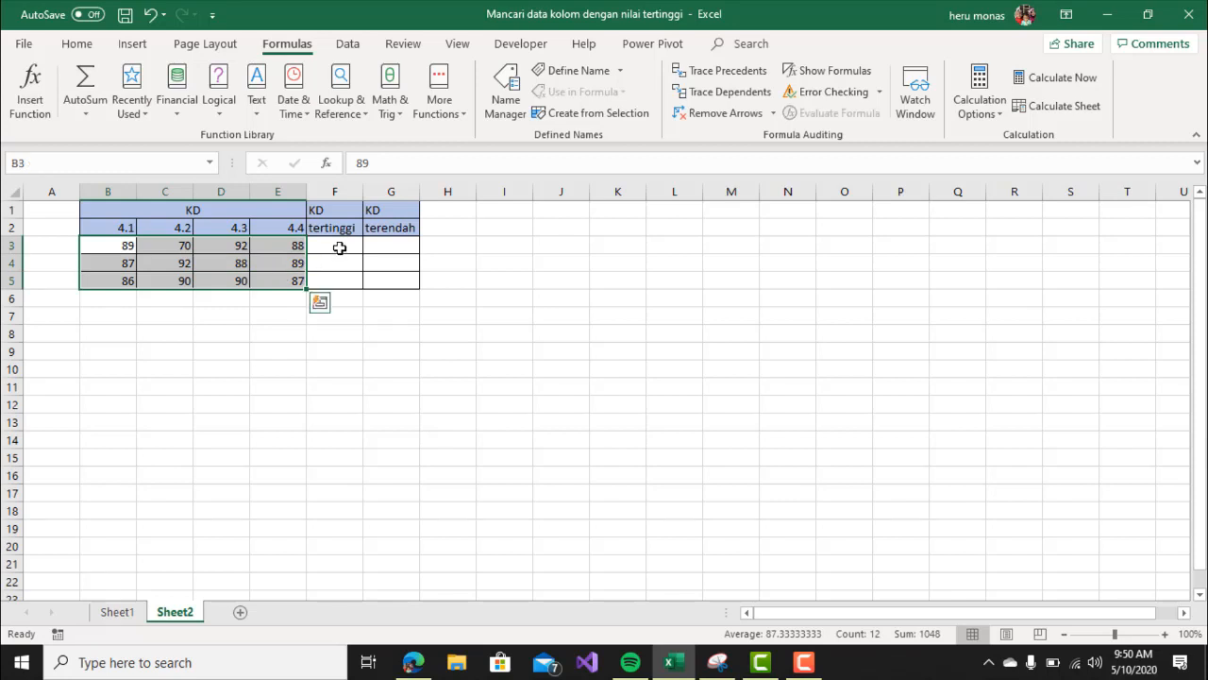
click(339, 248)
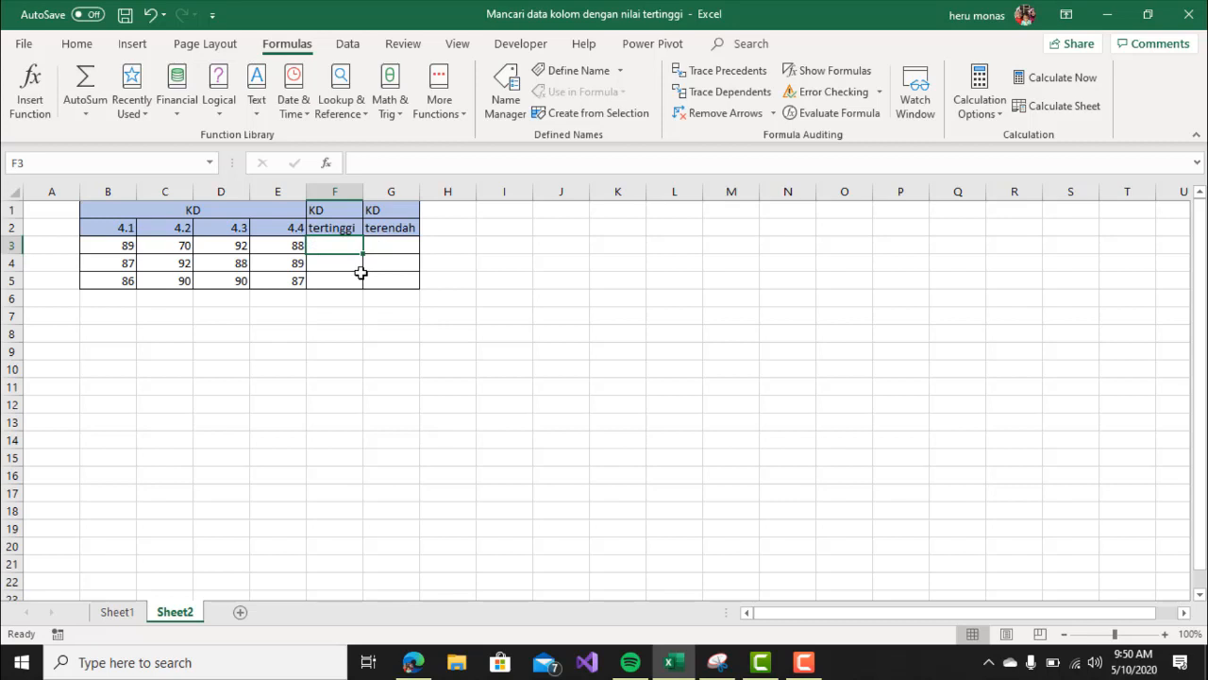
click(132, 613)
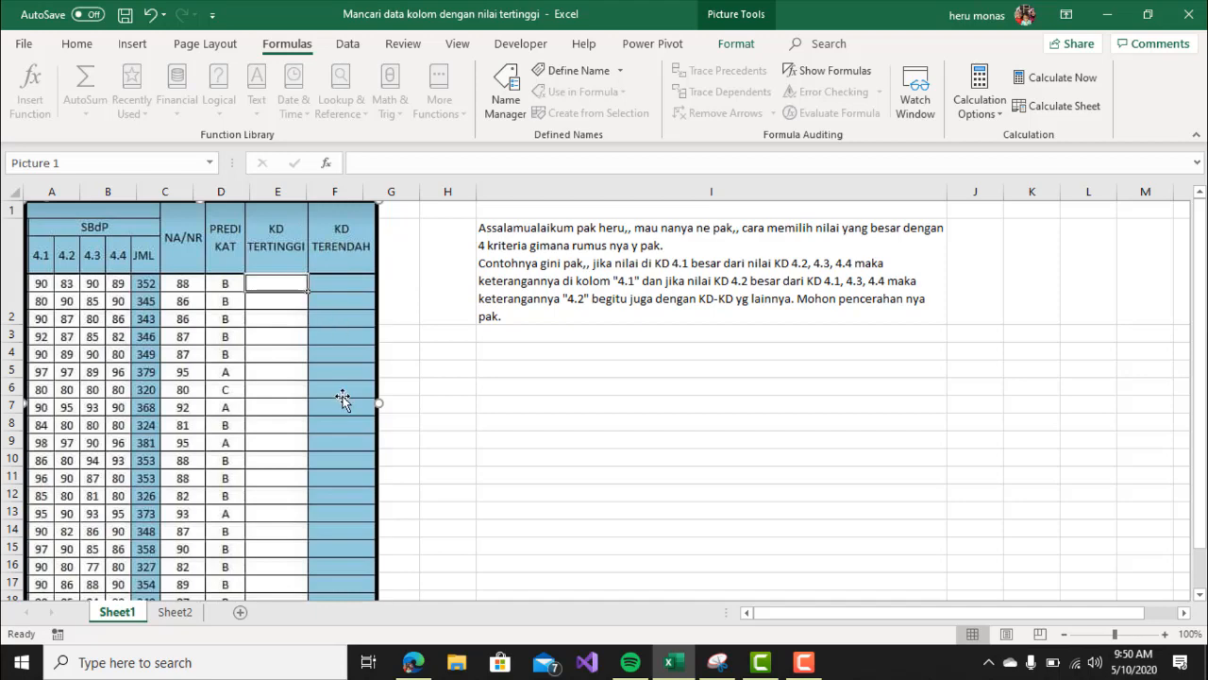
click(174, 611)
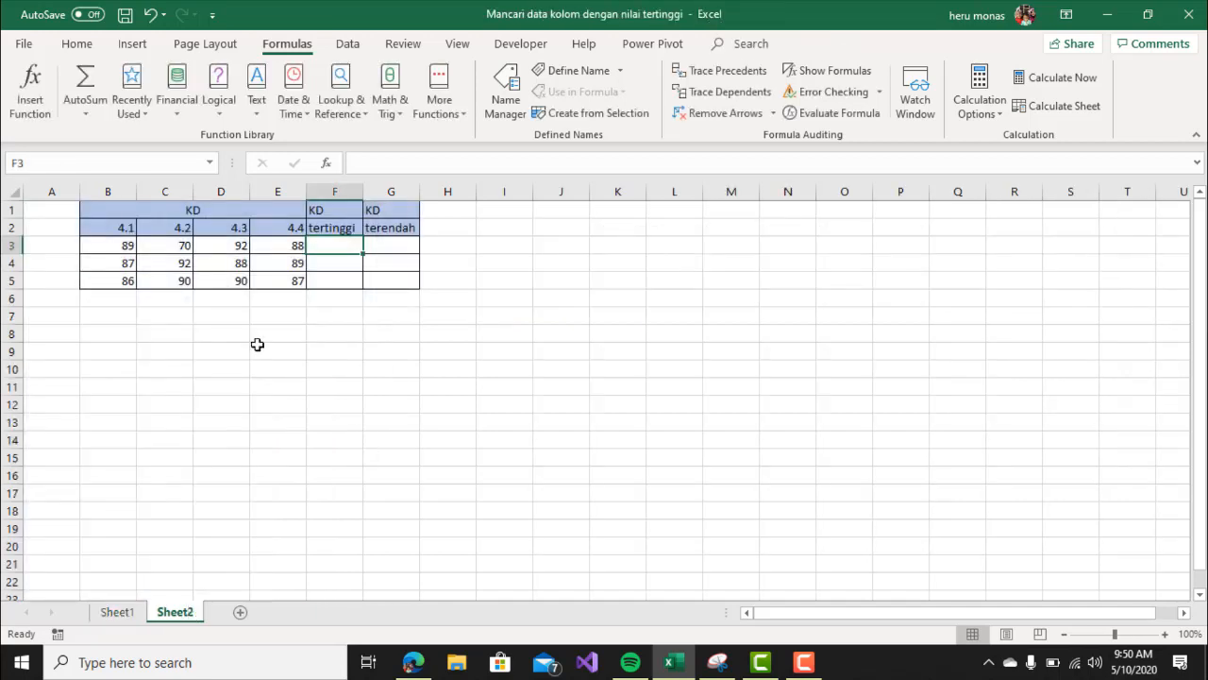
Find the lowest score of the first data row in cell F7 with the formula =MIN(B3:E3)
drag(116, 248, 288, 249)
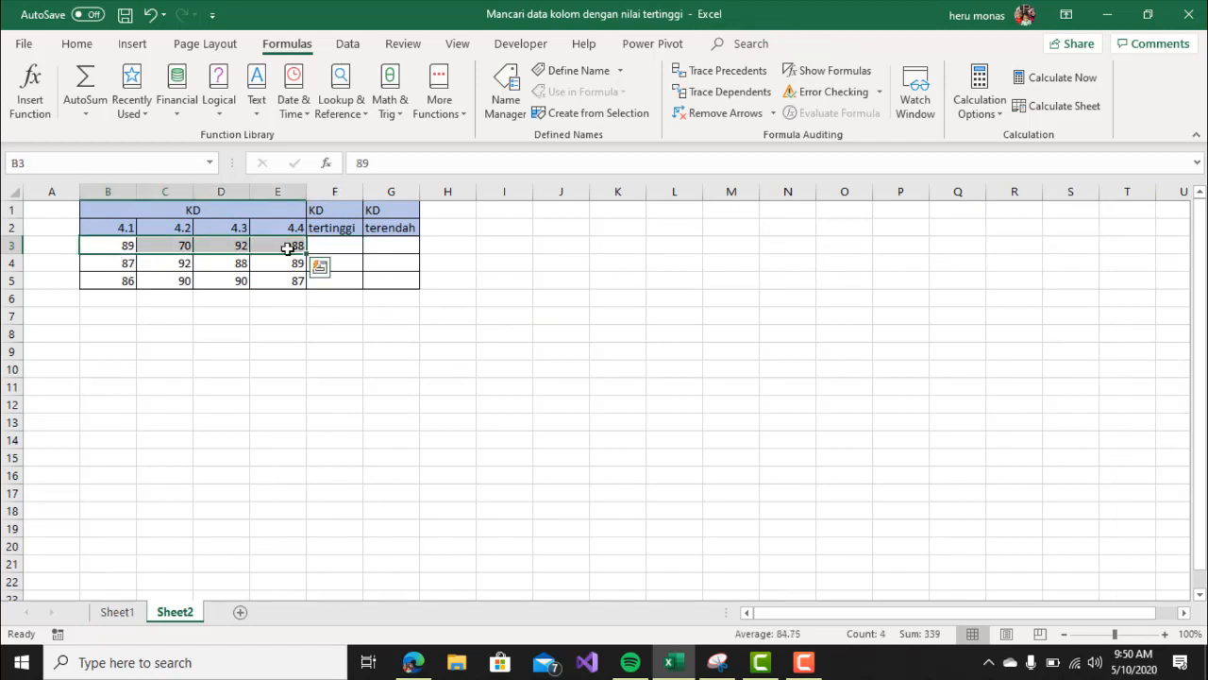
click(331, 321)
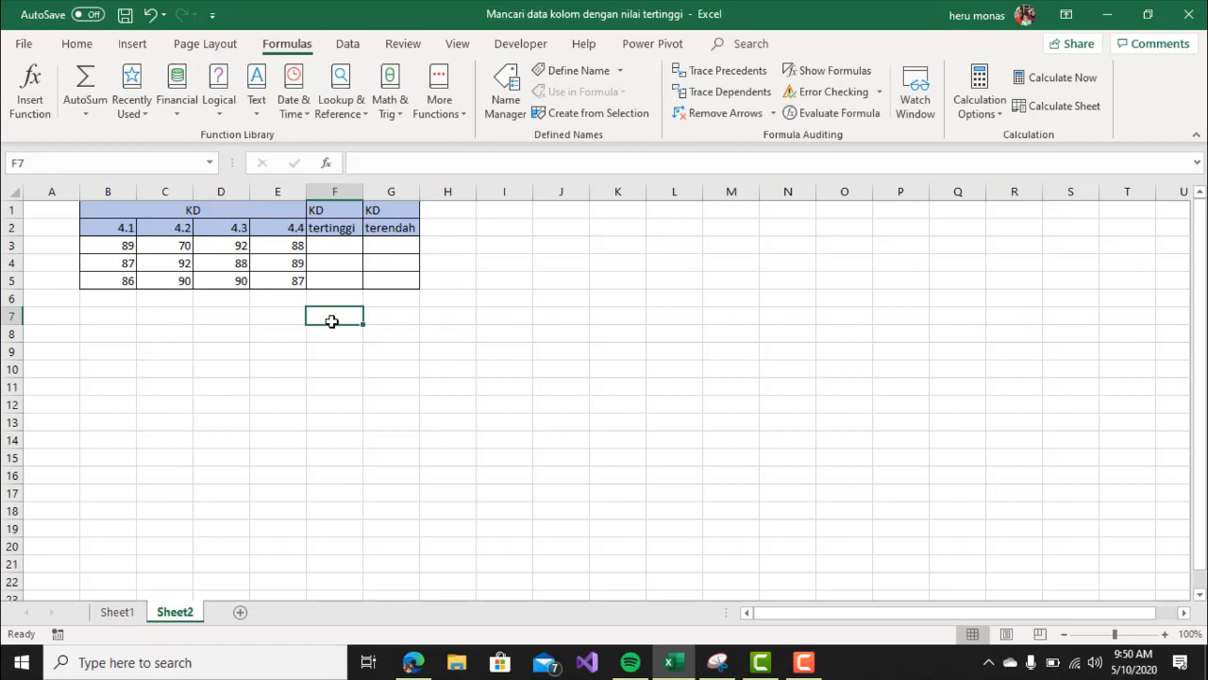
text(=min)
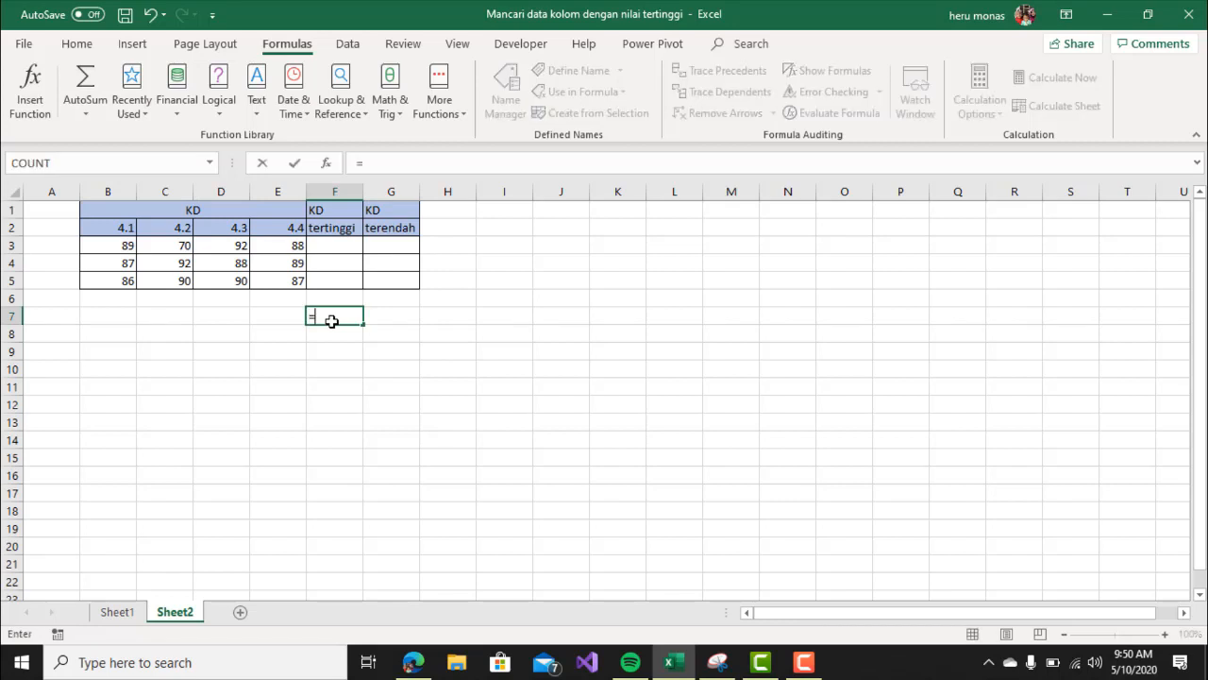
key(Tab)
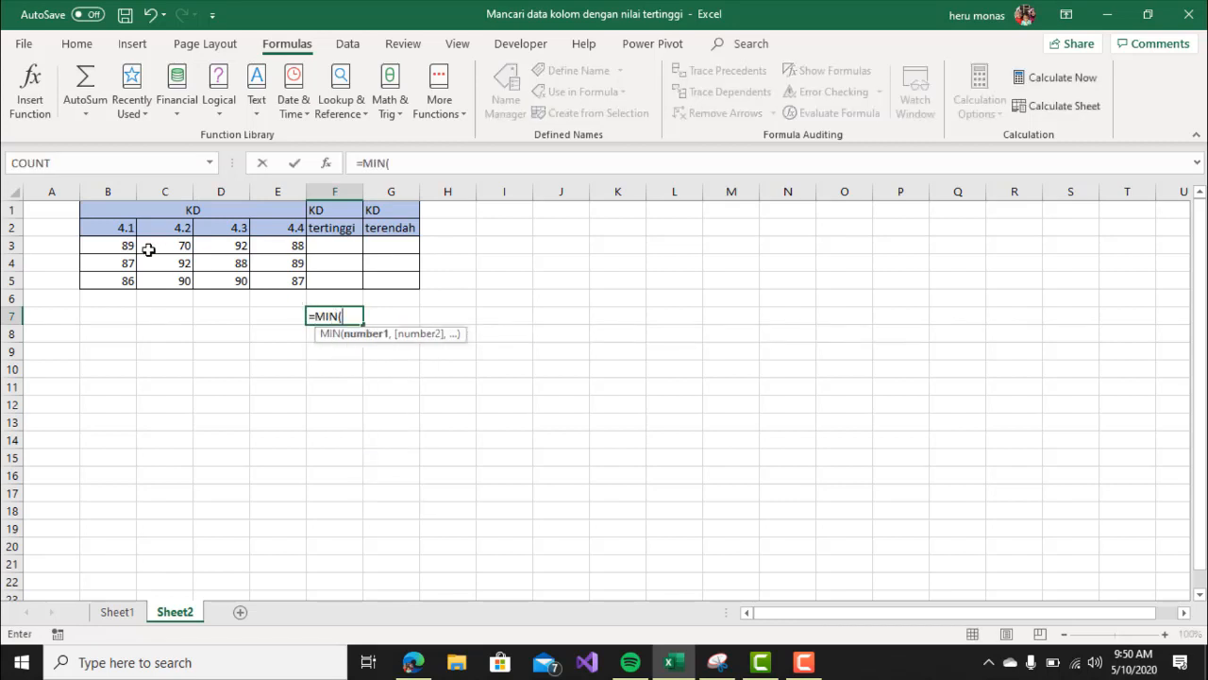
drag(122, 246, 271, 250)
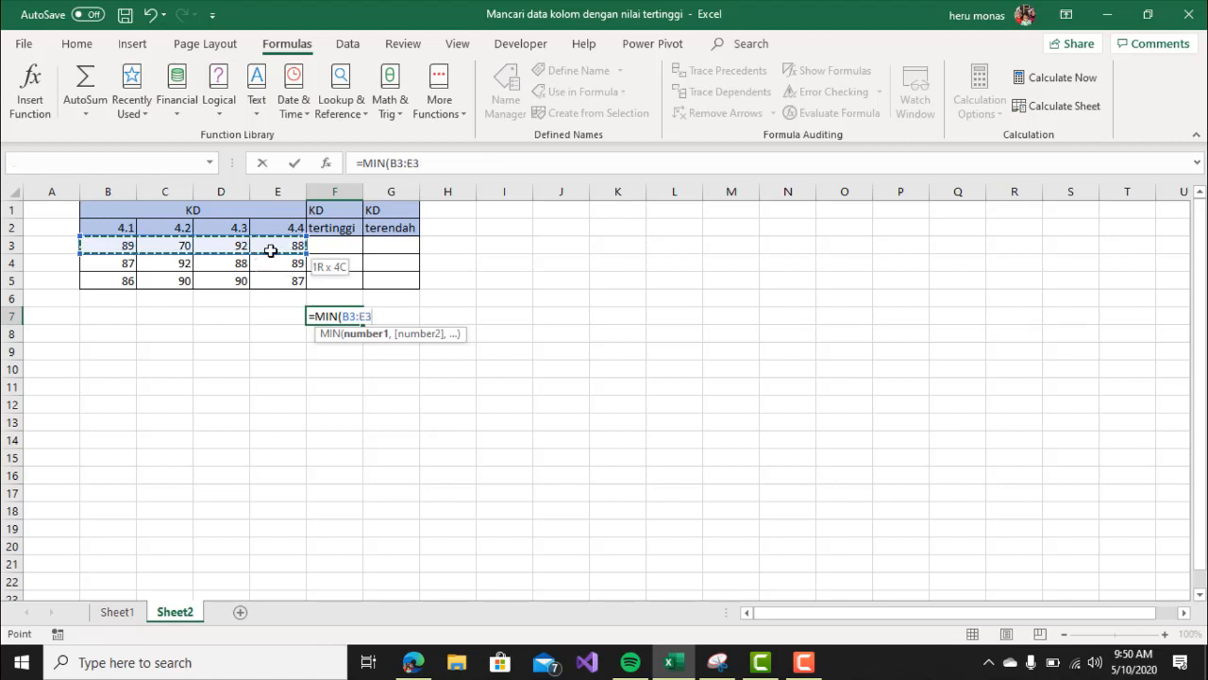
text())
key(Return)
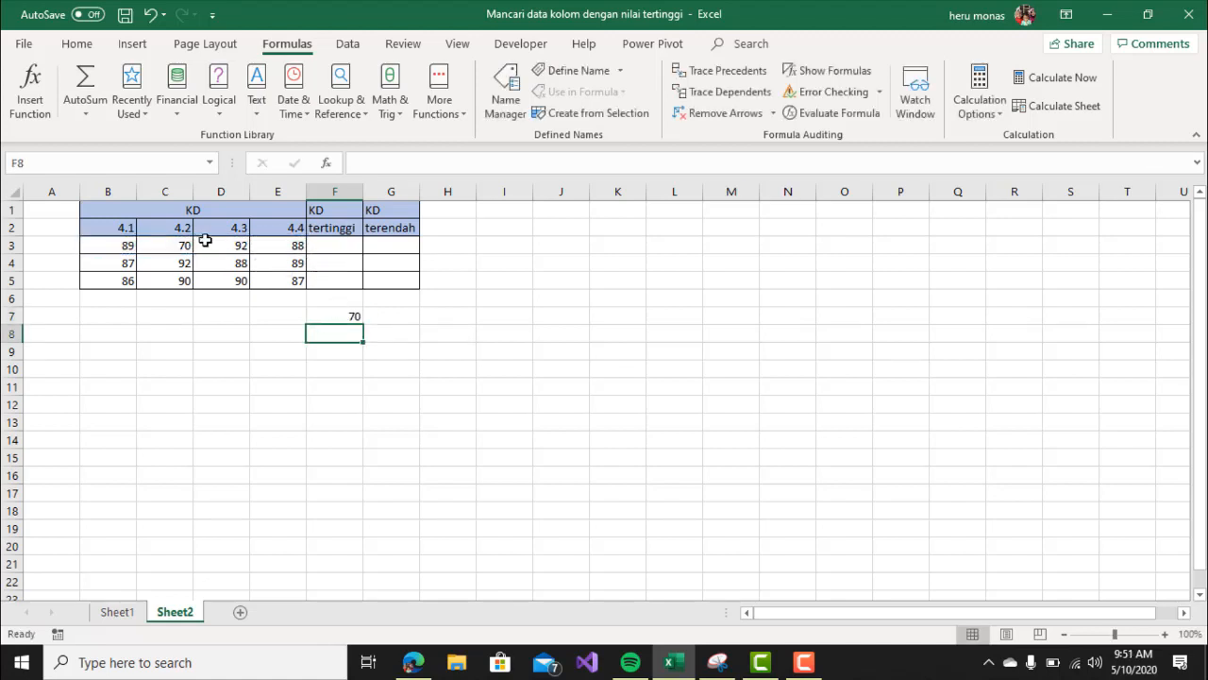
Find the highest score of the first data row in cell F8 with the formula =MAX(B3:E3)
drag(119, 246, 273, 249)
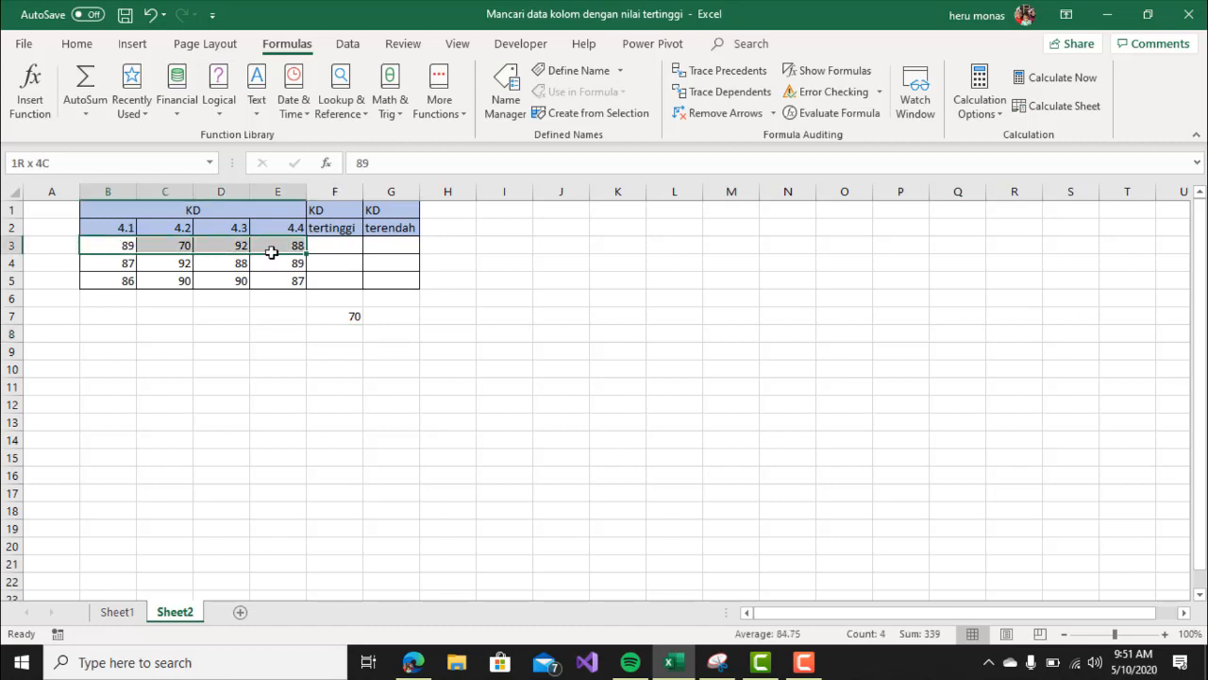
click(329, 331)
text(=max)
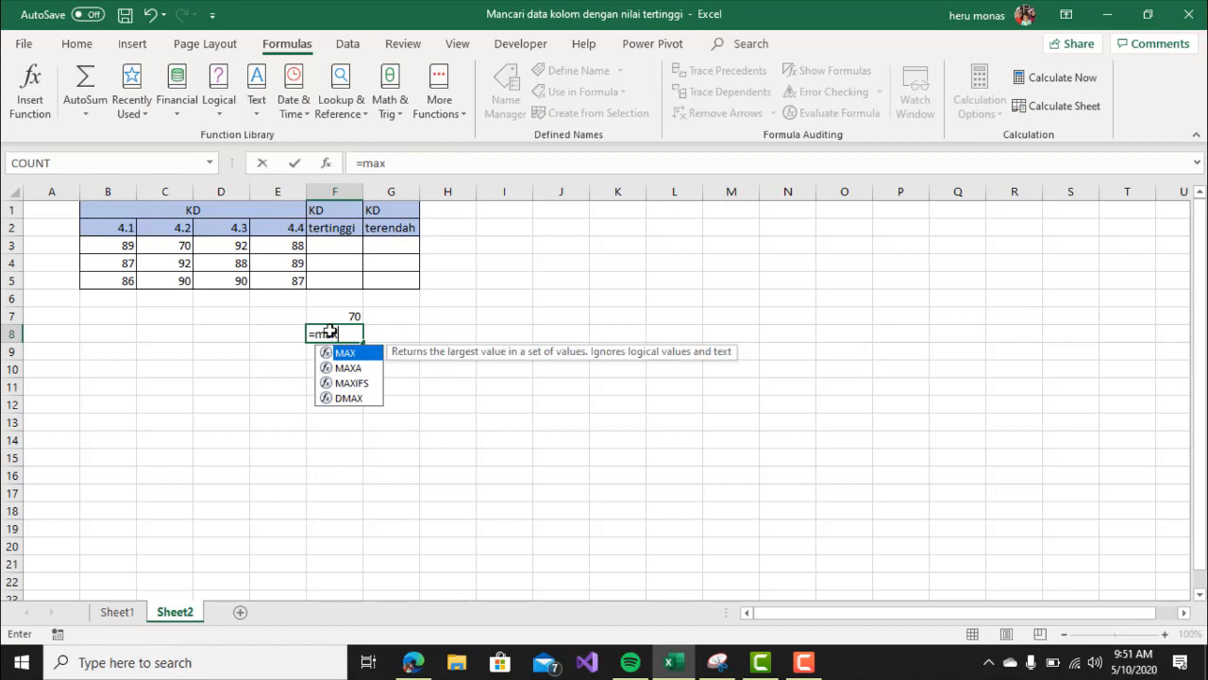
key(Tab)
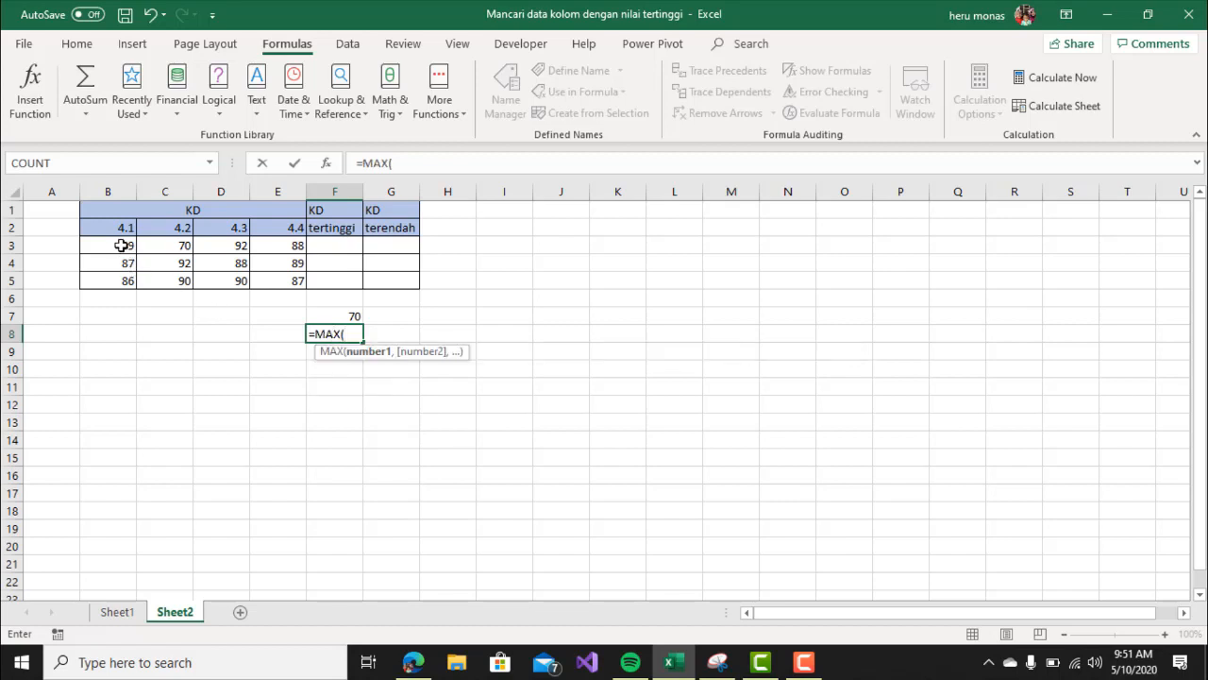
drag(121, 244, 276, 244)
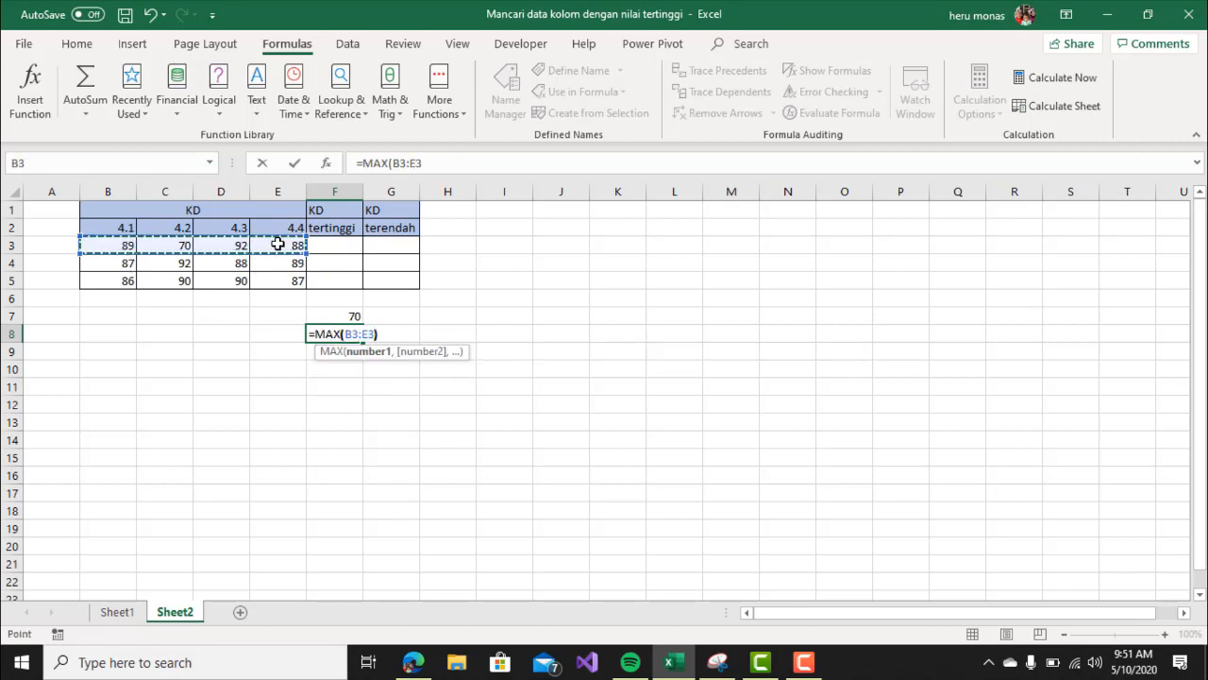
key(Return)
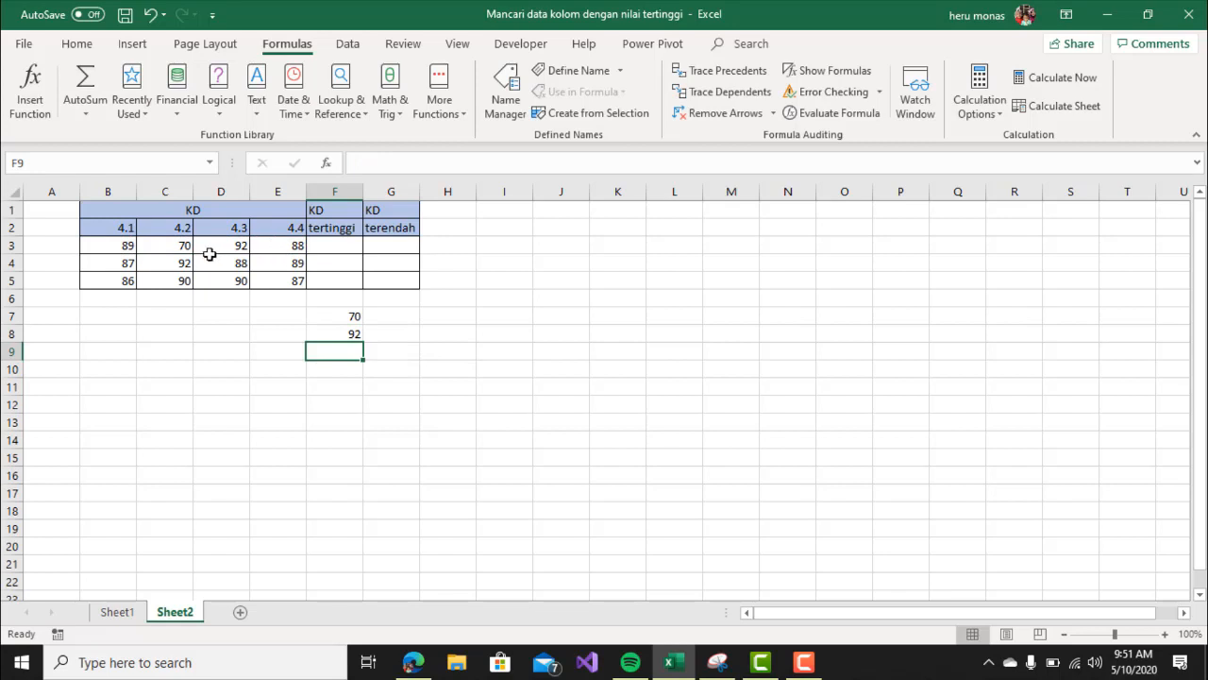
Delete the trial MIN and MAX formulas from cells F7:F8 below the table
drag(129, 242, 279, 249)
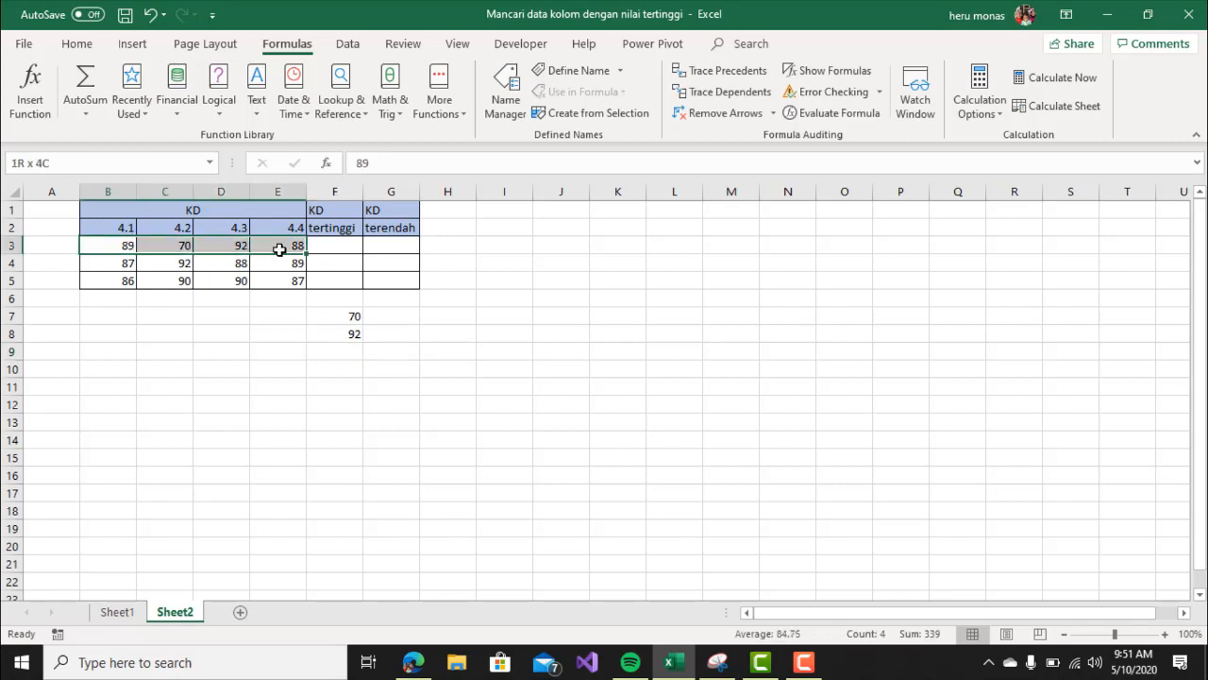
drag(279, 249, 251, 245)
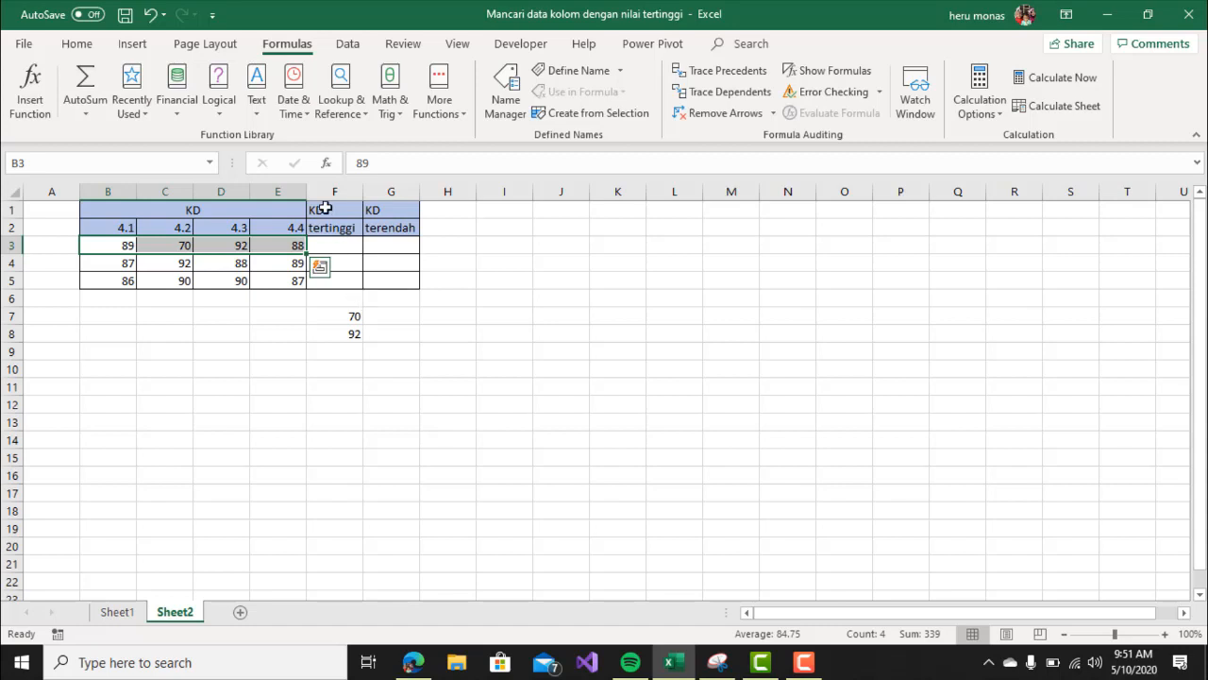
click(430, 335)
drag(353, 318, 353, 329)
key(Delete)
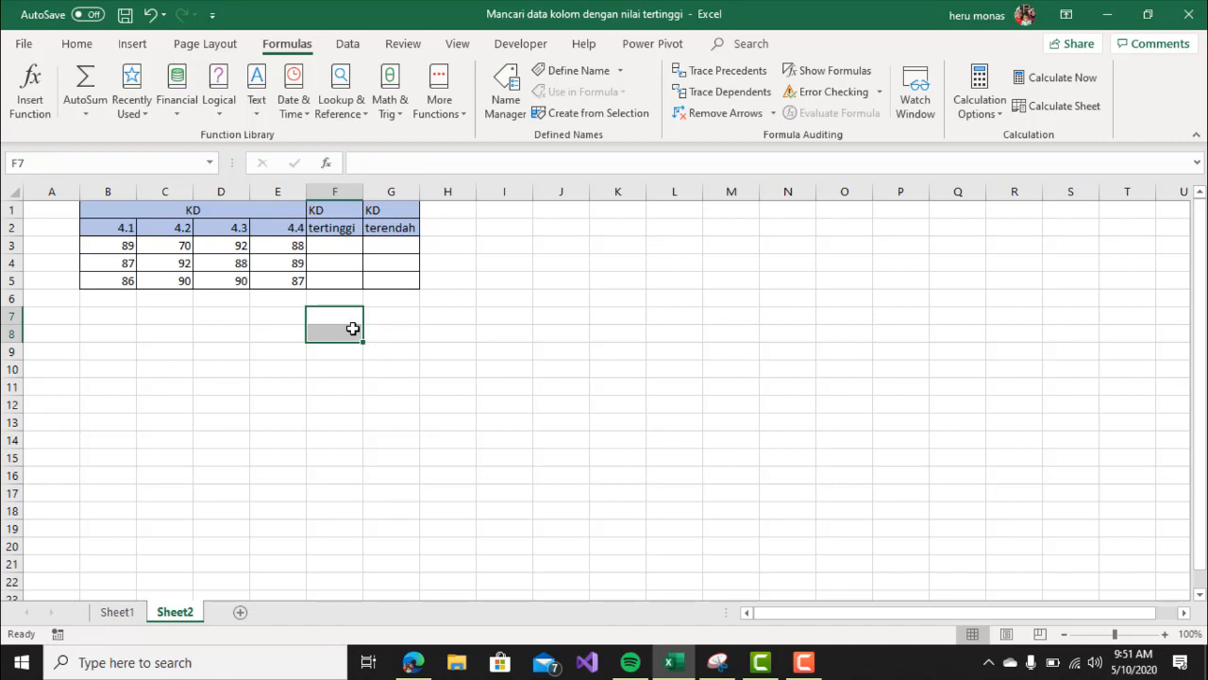
Try an INDEX formula in cell G7 with the range B2:E5 as its array
click(389, 317)
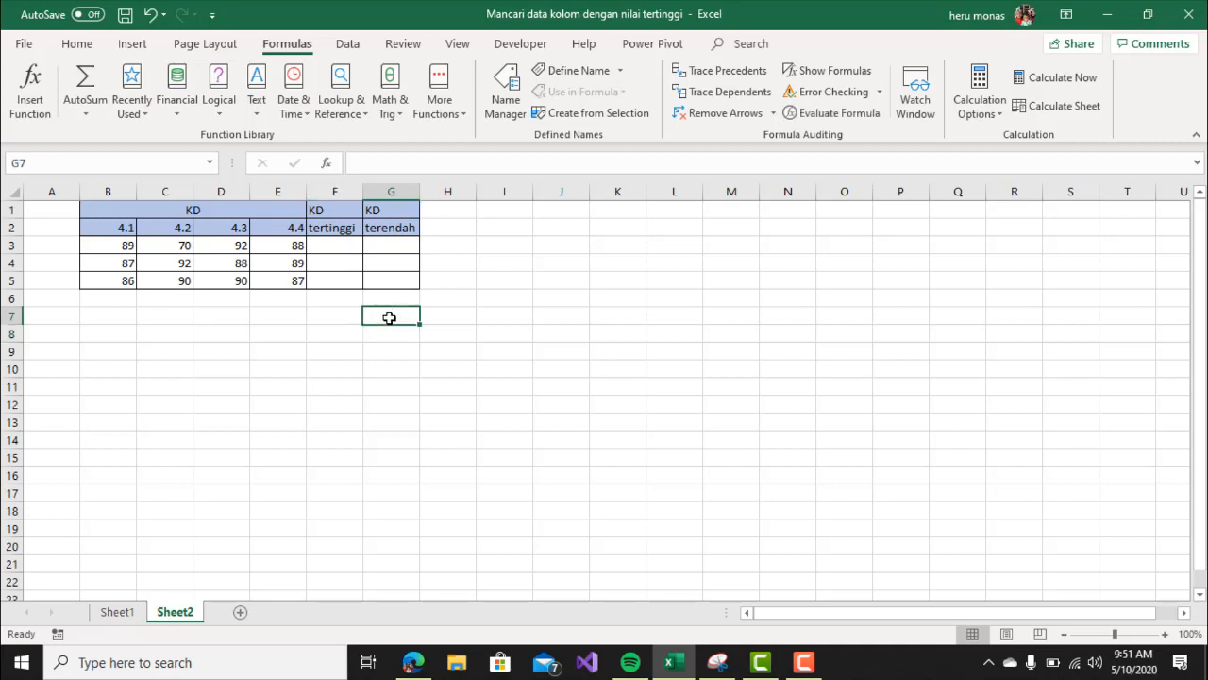
text(=)
text(in)
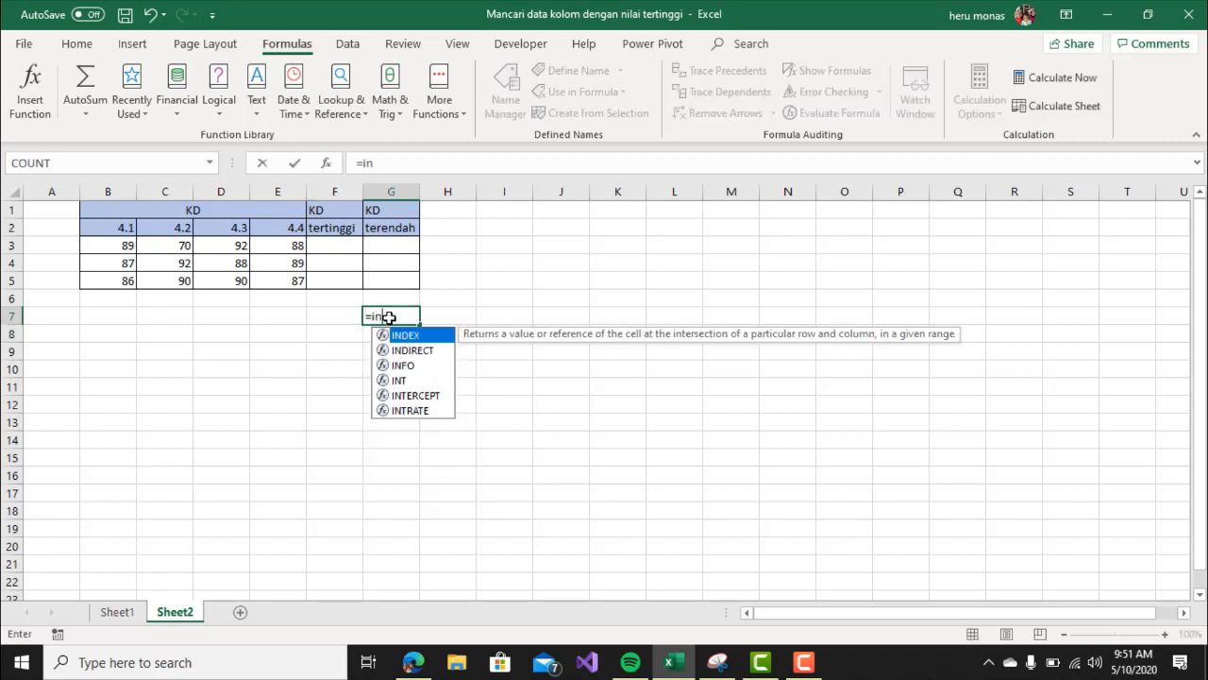
text(dex)
key(Tab)
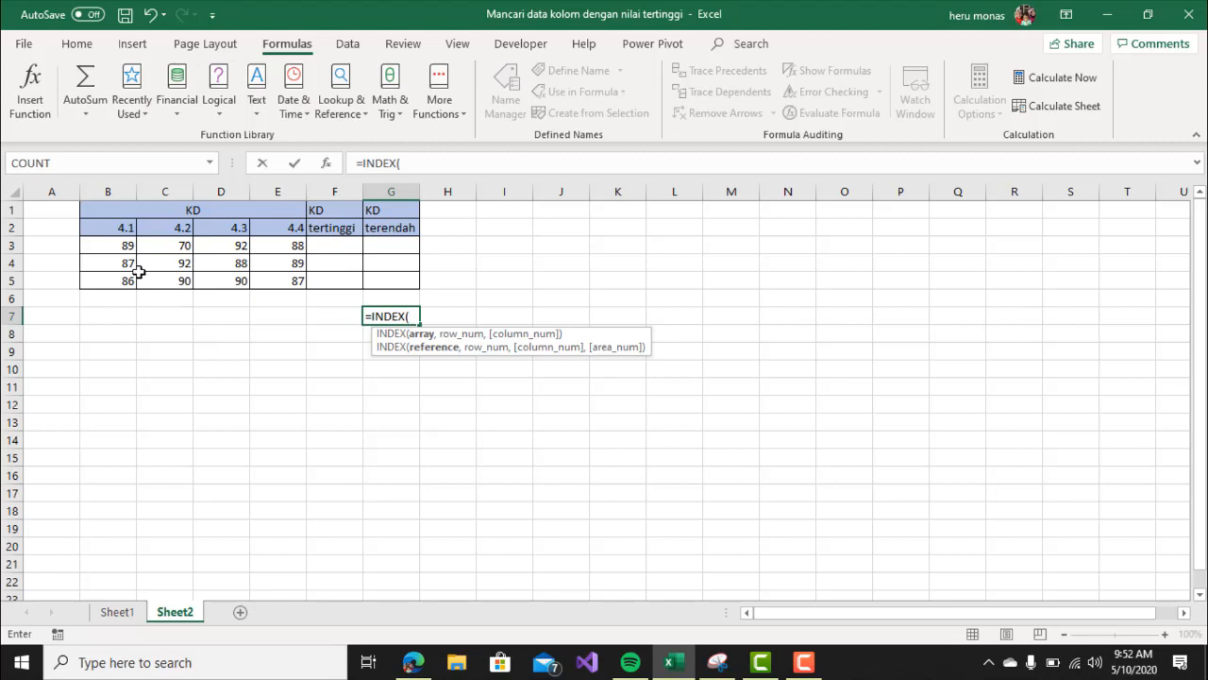
drag(118, 228, 273, 274)
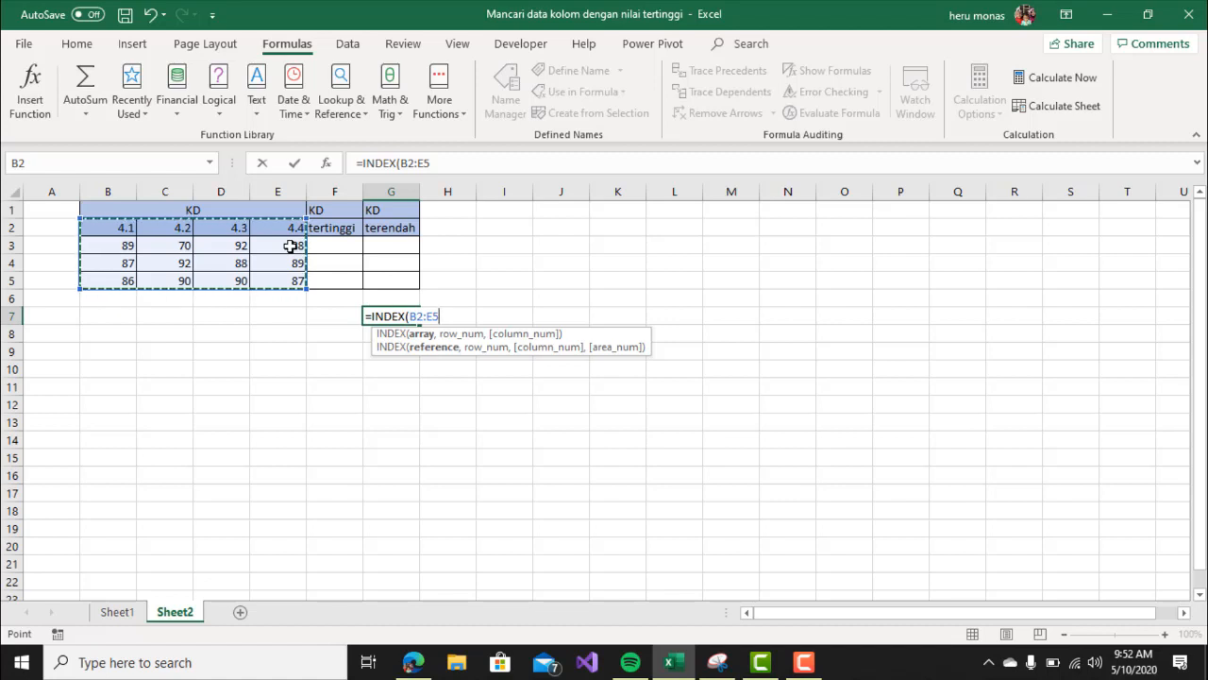
key(BackSpace)
key(BackSpace)
key(BackSpace)
key(BackSpace)
key(BackSpace)
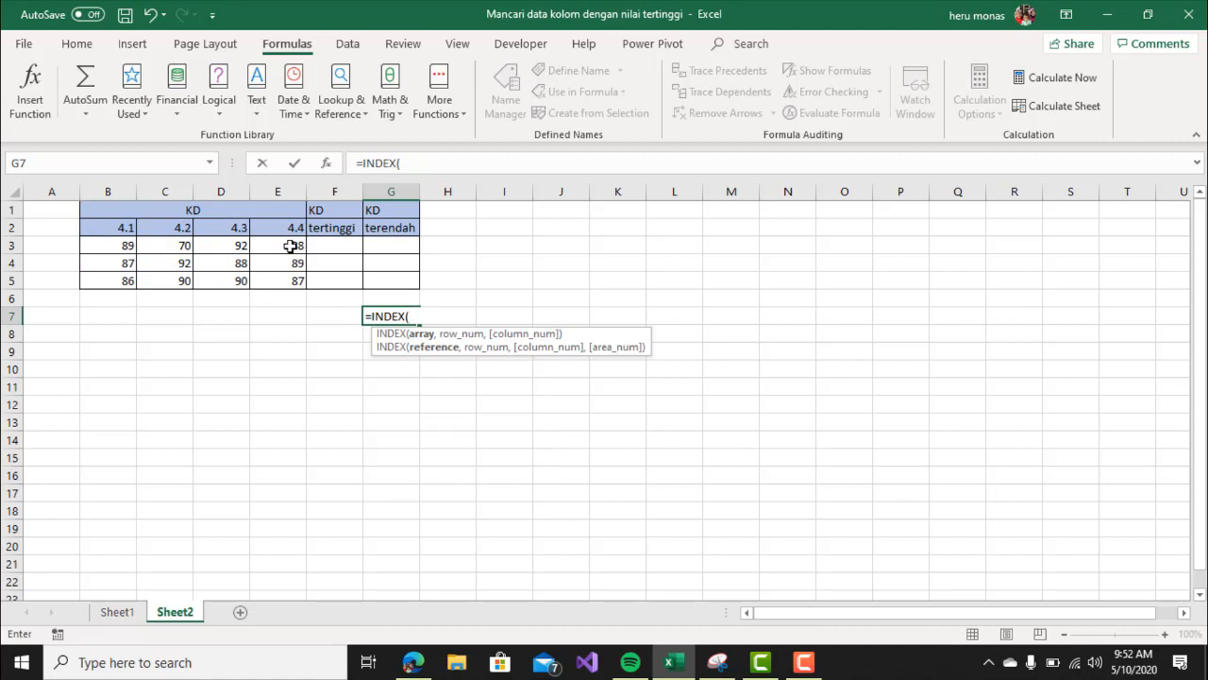
key(BackSpace)
key(BackSpace)
key(BackSpace)
key(BackSpace)
key(BackSpace)
key(BackSpace)
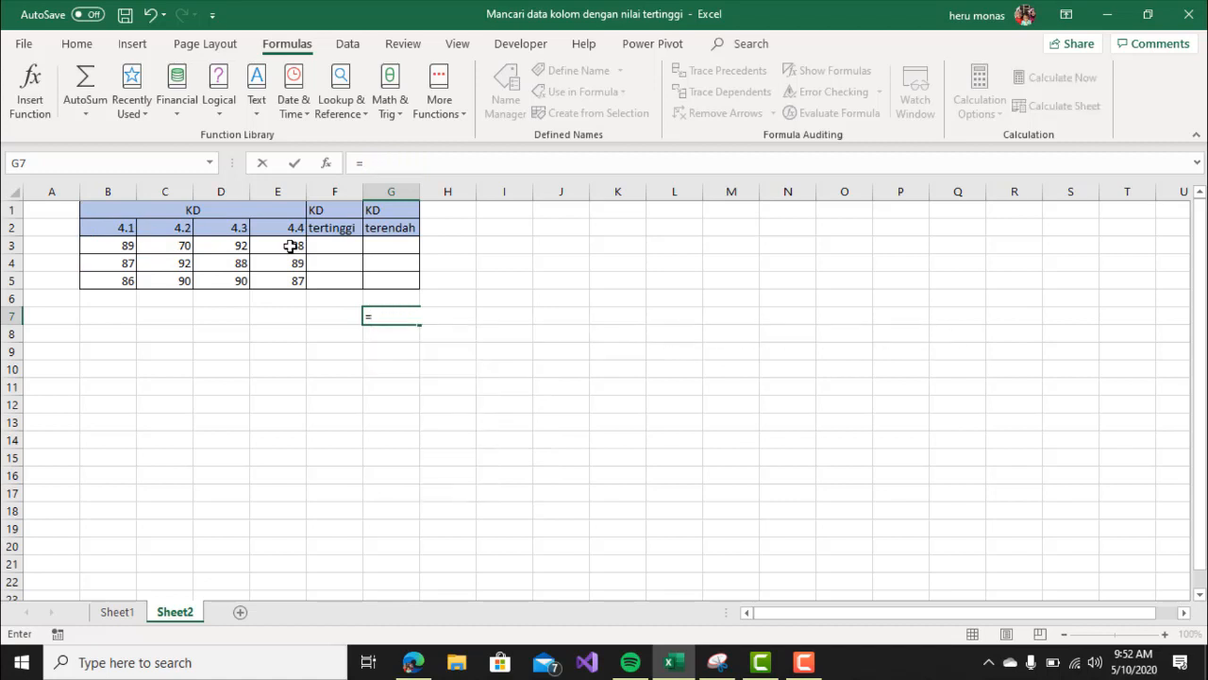
text(matrch)
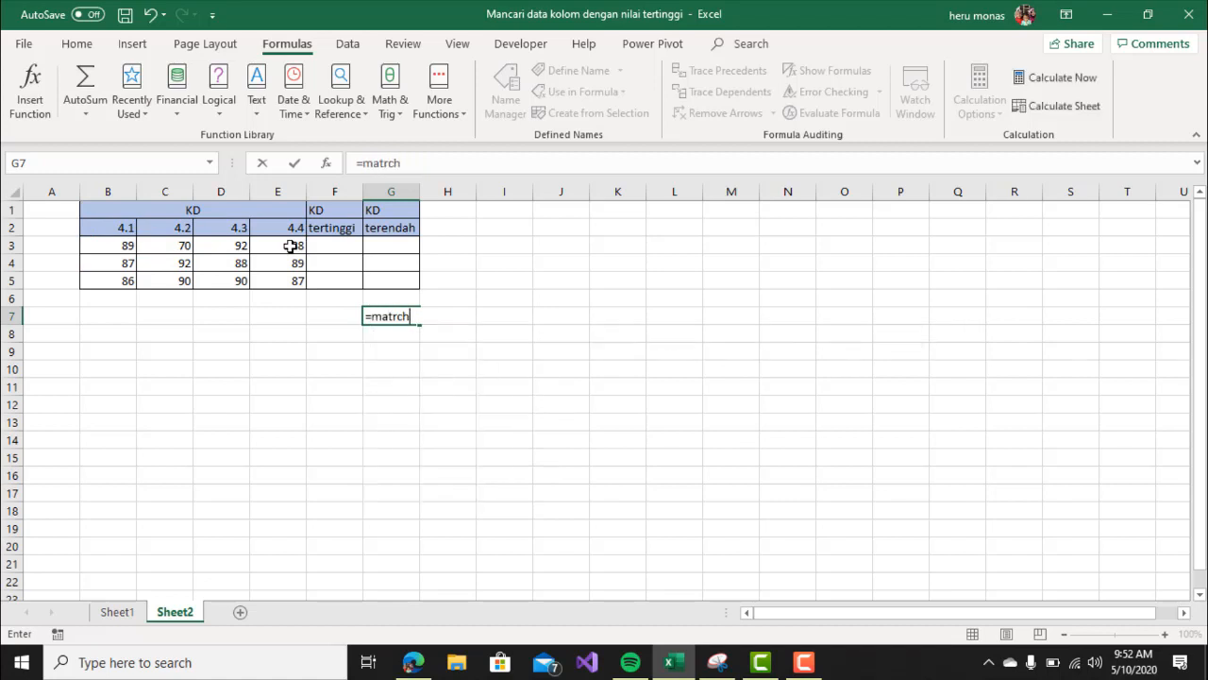
key(BackSpace)
key(BackSpace)
key(BackSpace)
key(Tab)
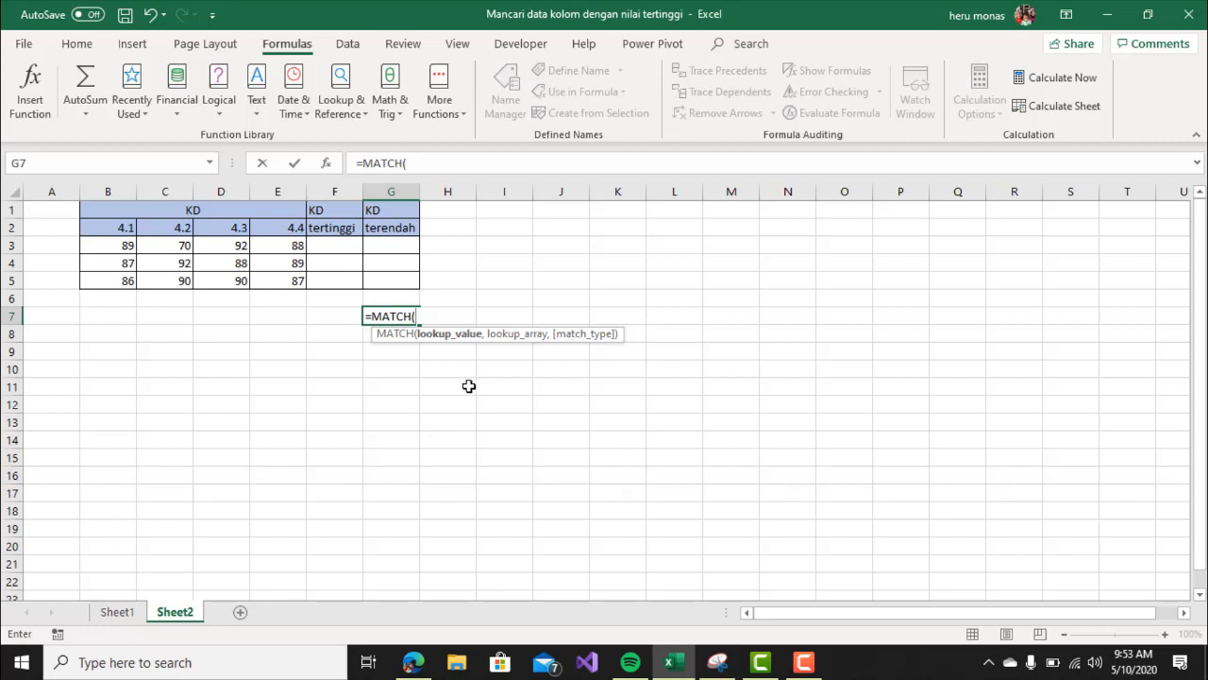
key(BackSpace)
key(BackSpace)
key(BackSpace)
key(BackSpace)
key(BackSpace)
key(BackSpace)
key(BackSpace)
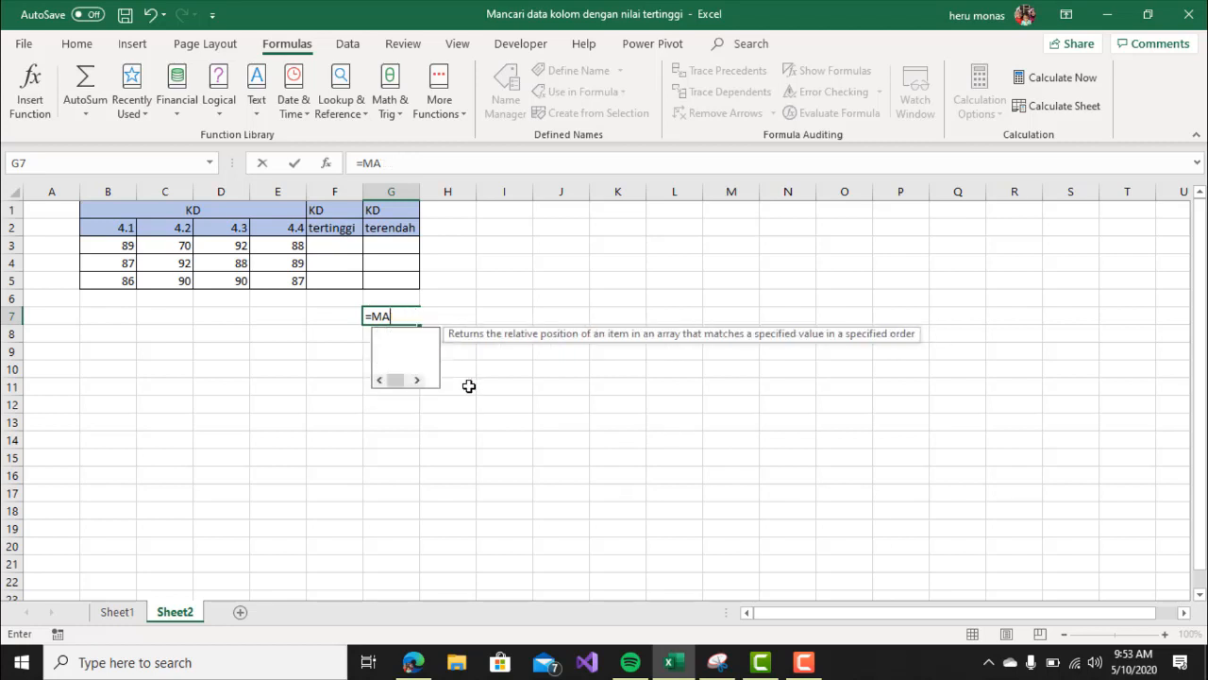
key(Escape)
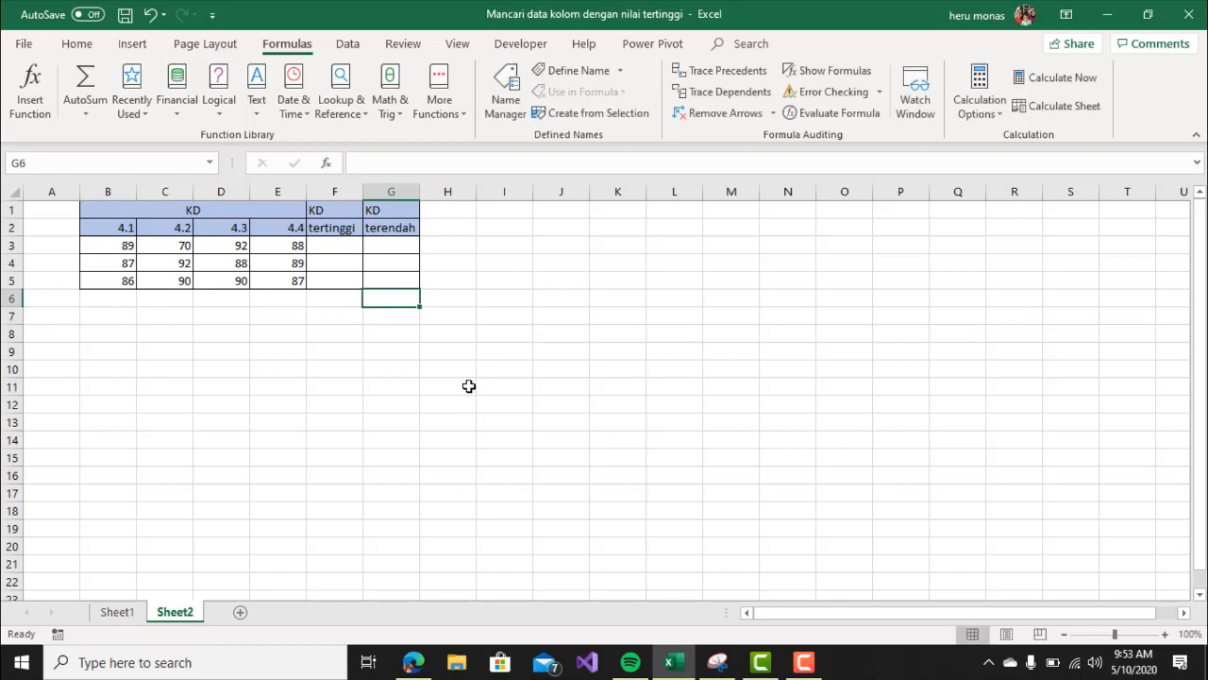
Enter the sample numbers 1, 2, 3 and 4 in cells G9:J9 below the table
key(Down)
key(Down)
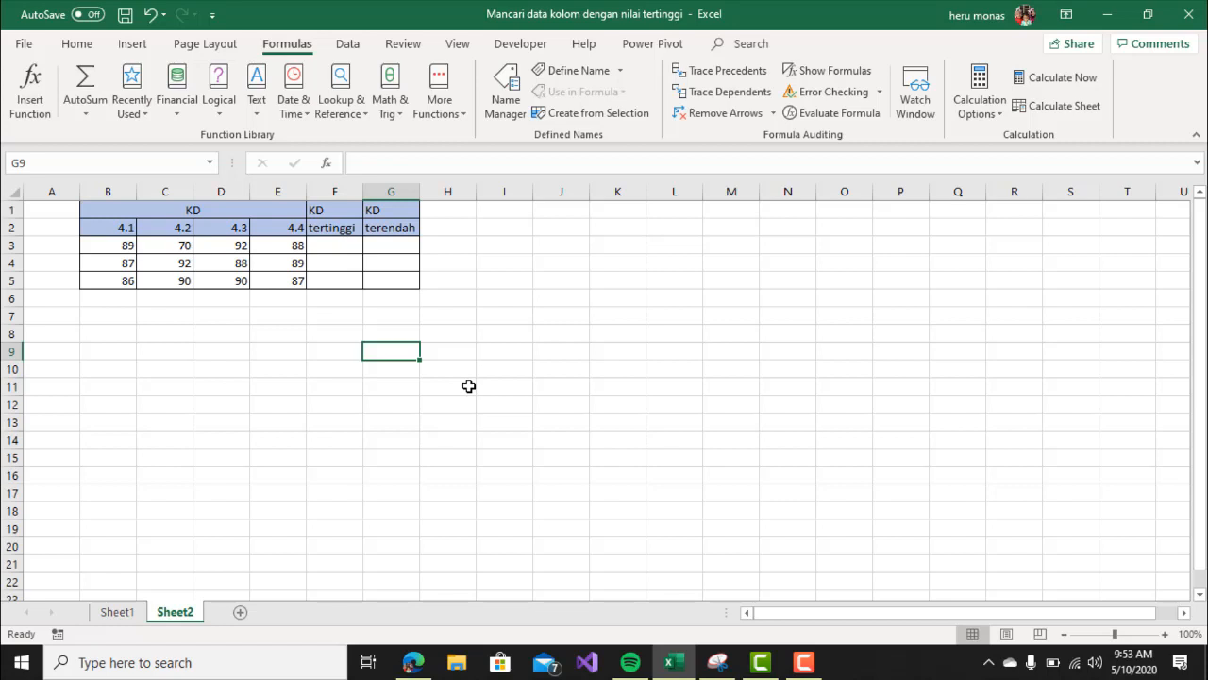
text(1)
key(Return)
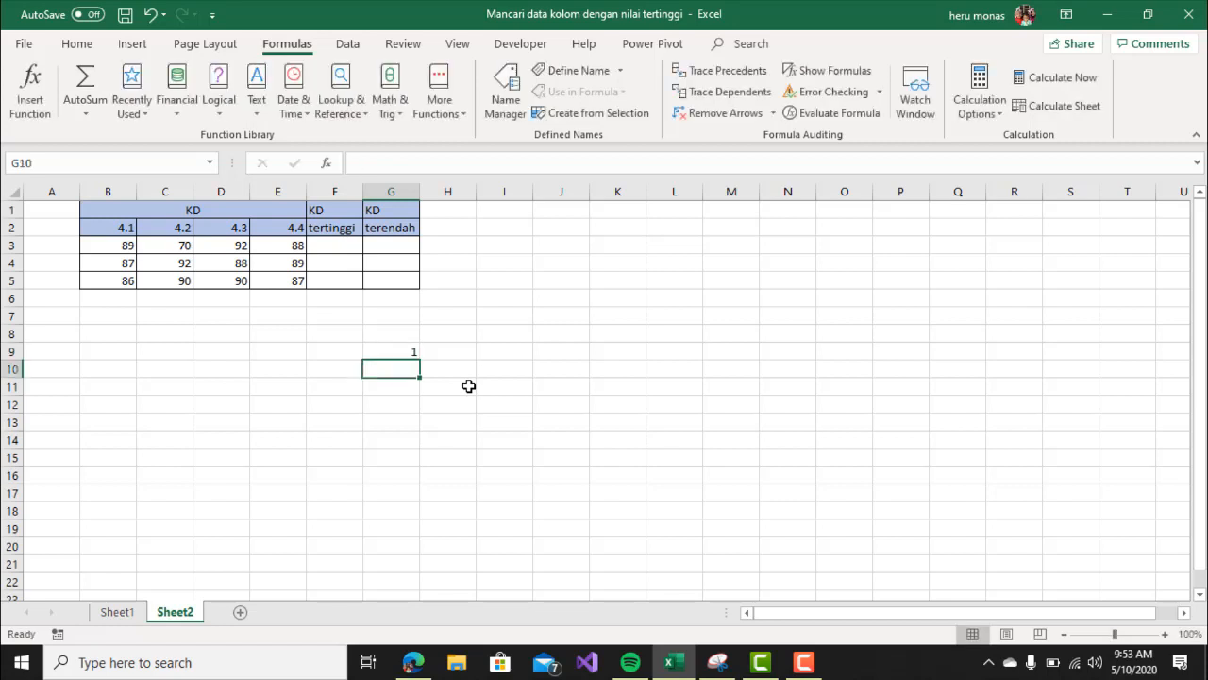
key(Up)
key(Right)
text(2)
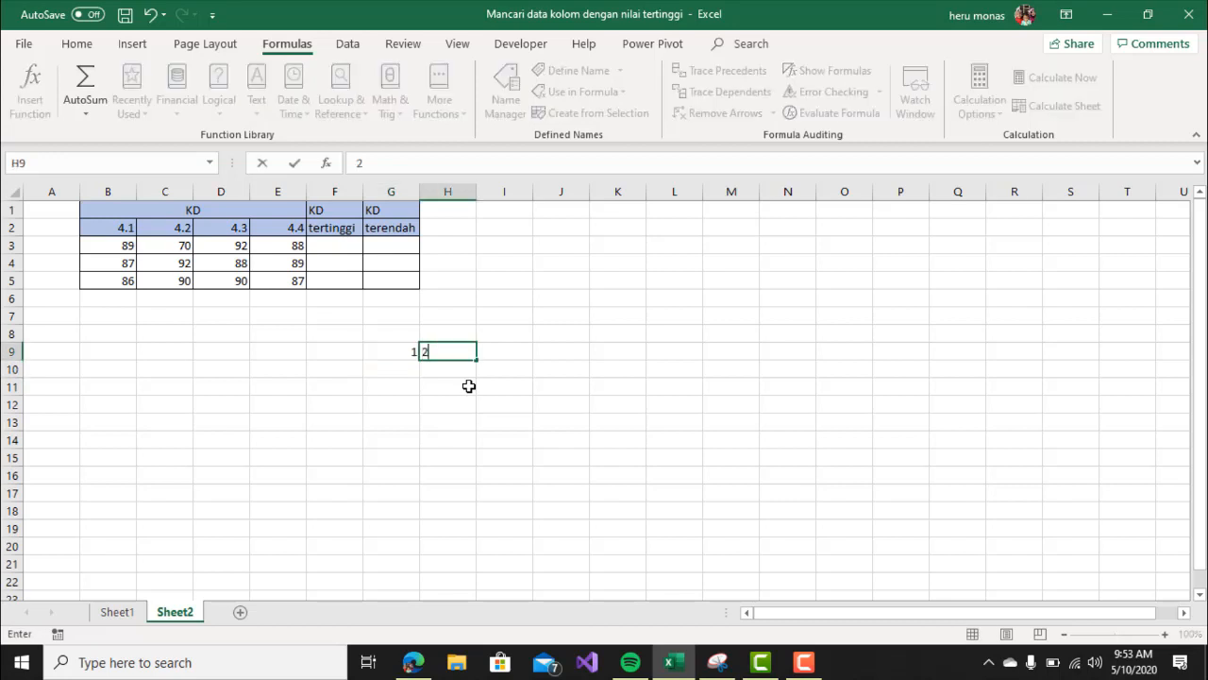
key(Return)
key(Up)
key(Right)
text(3)
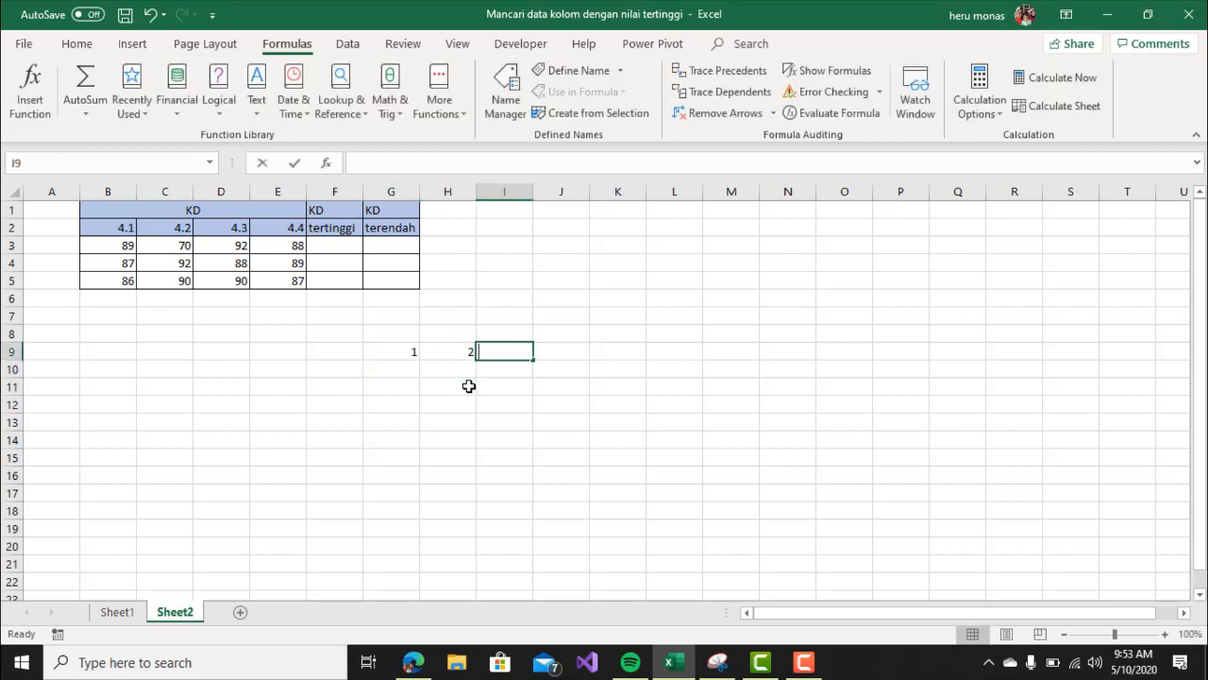
key(Right)
text(4)
key(Return)
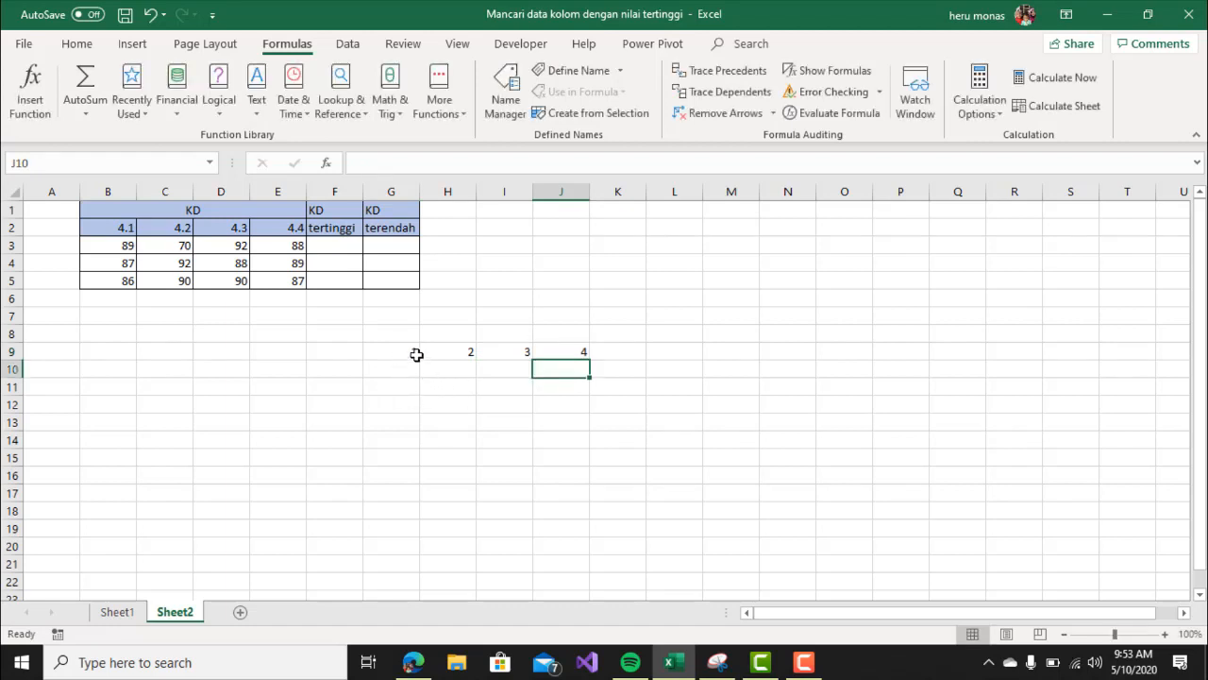
Enter 3 in cell G13 as the sample lookup value for the range G9:J9
drag(408, 349, 583, 348)
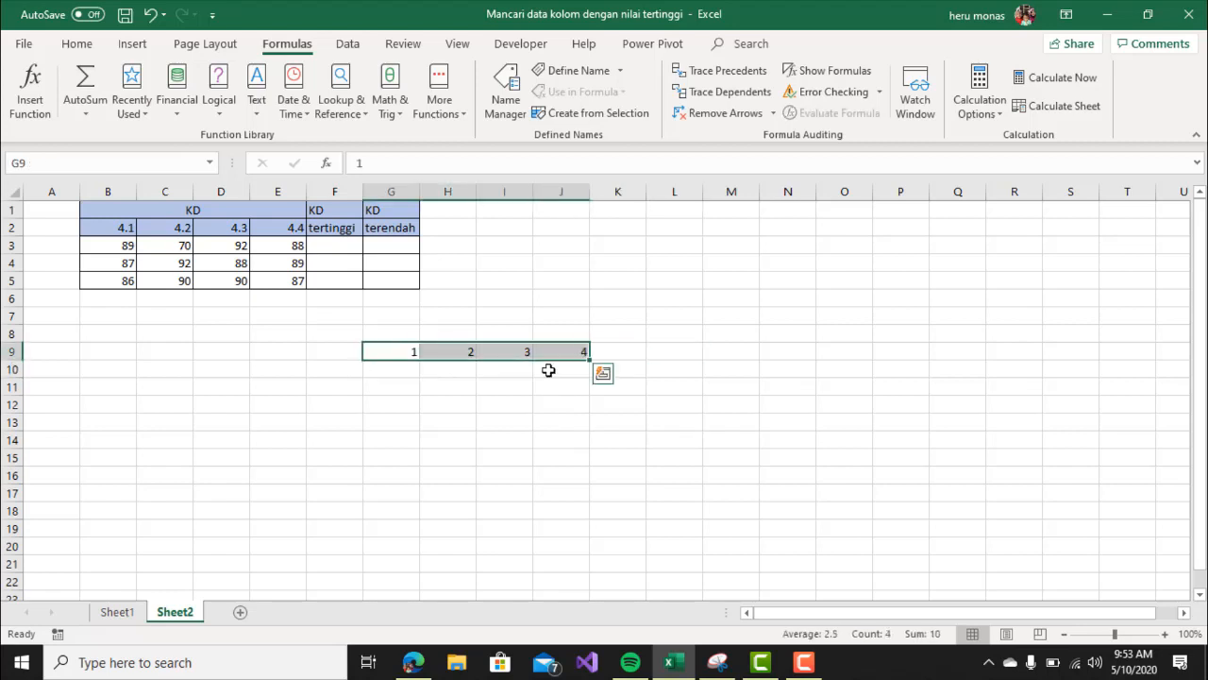
click(401, 428)
text(3)
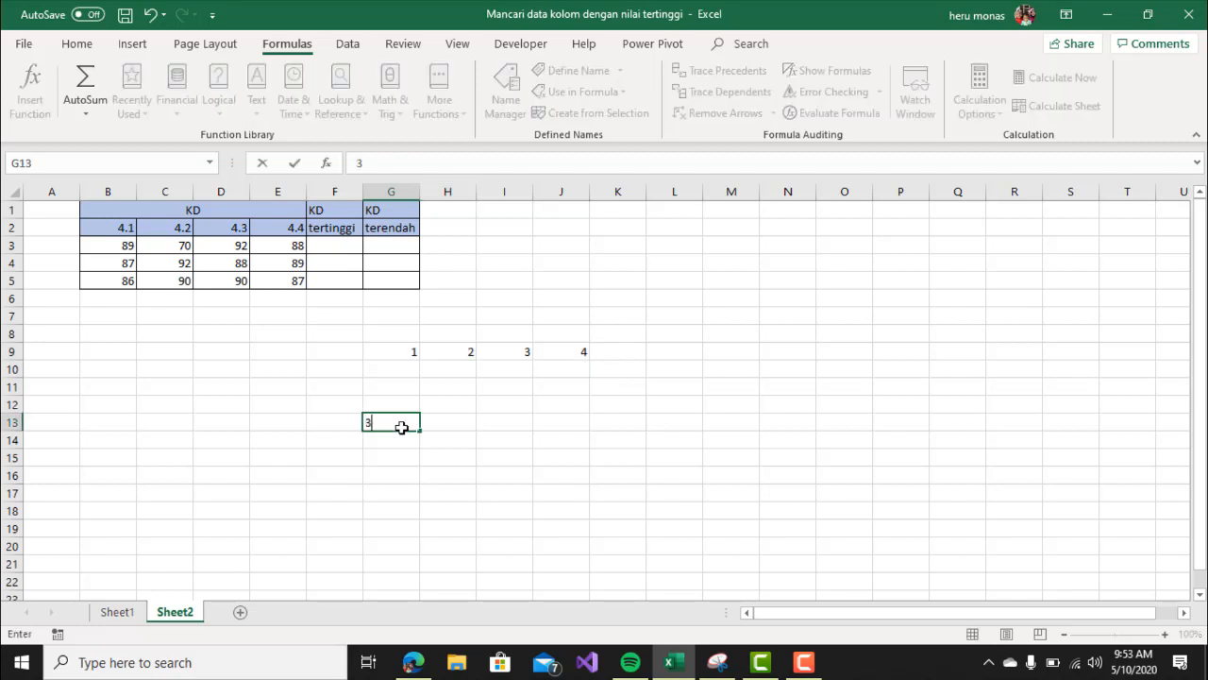
click(436, 438)
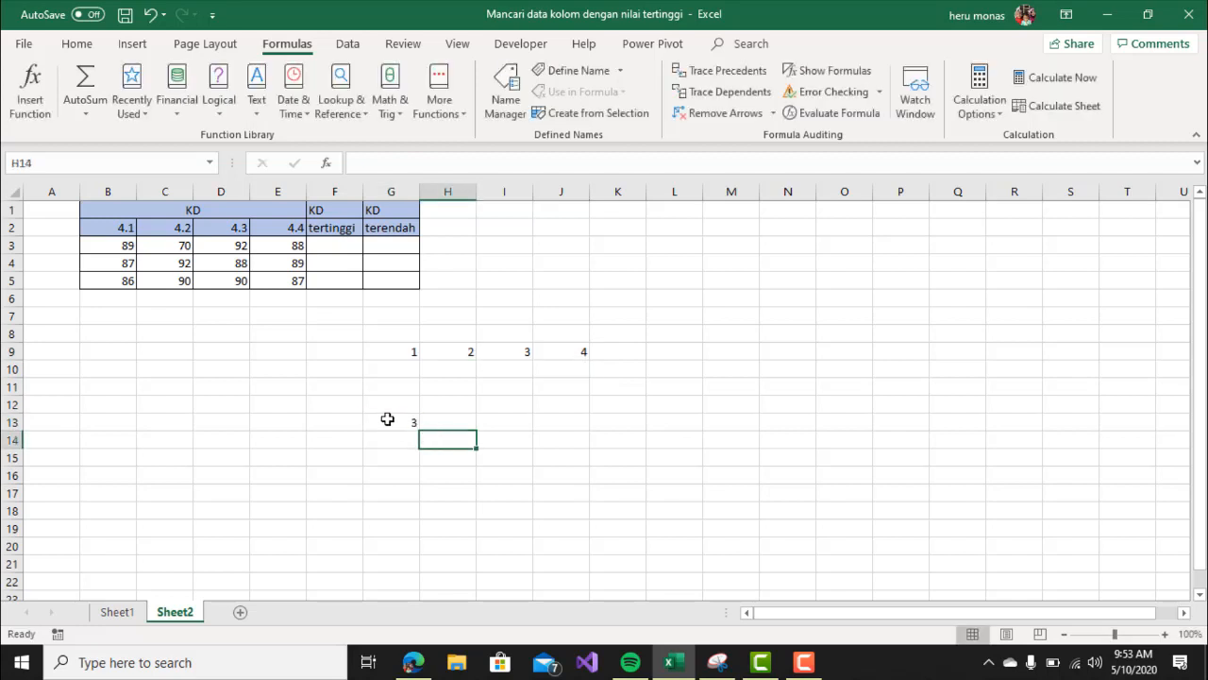
click(386, 418)
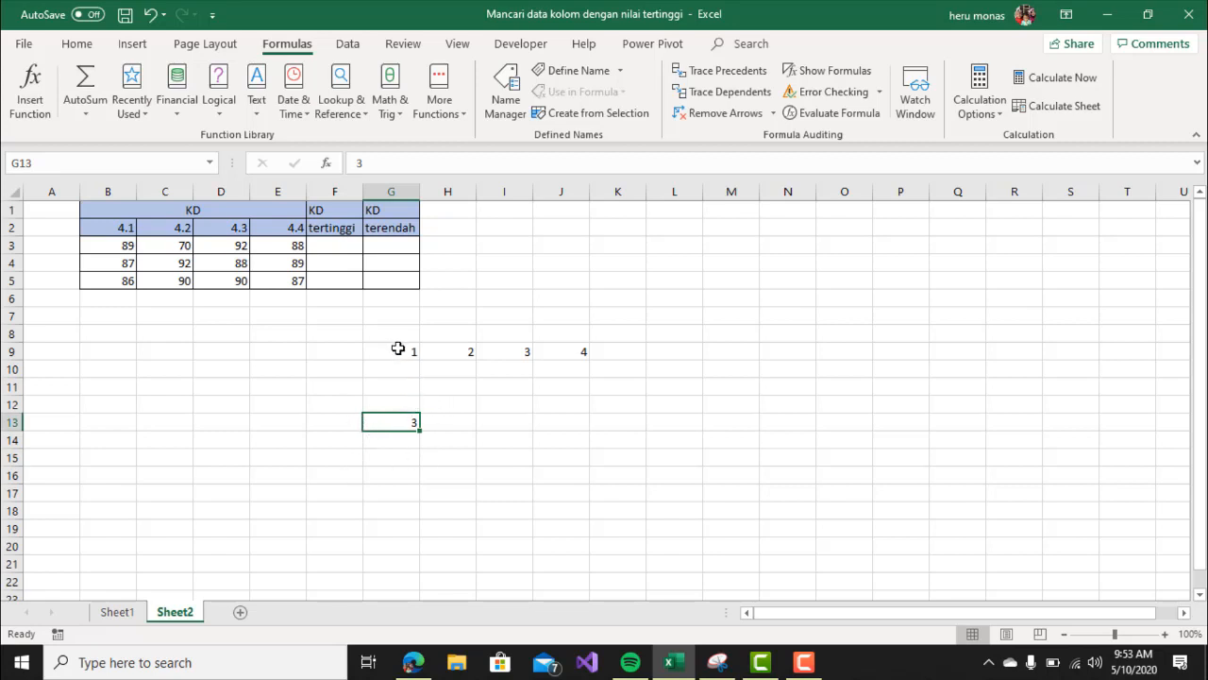
drag(400, 346, 561, 345)
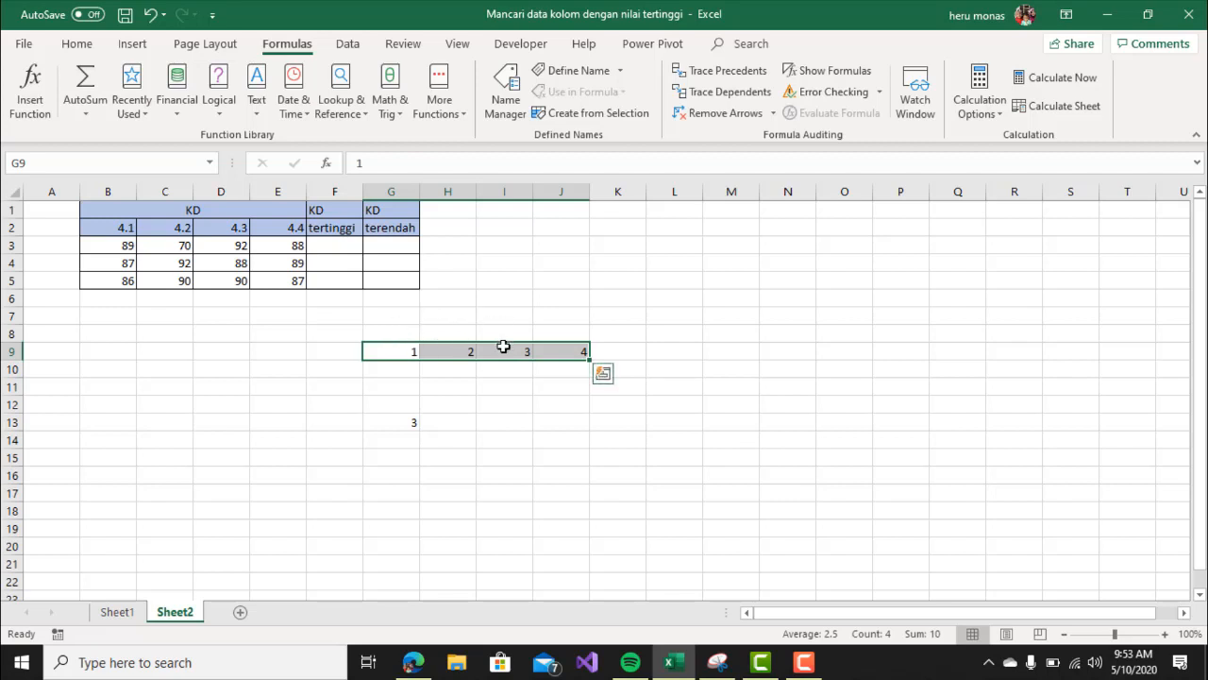
click(385, 422)
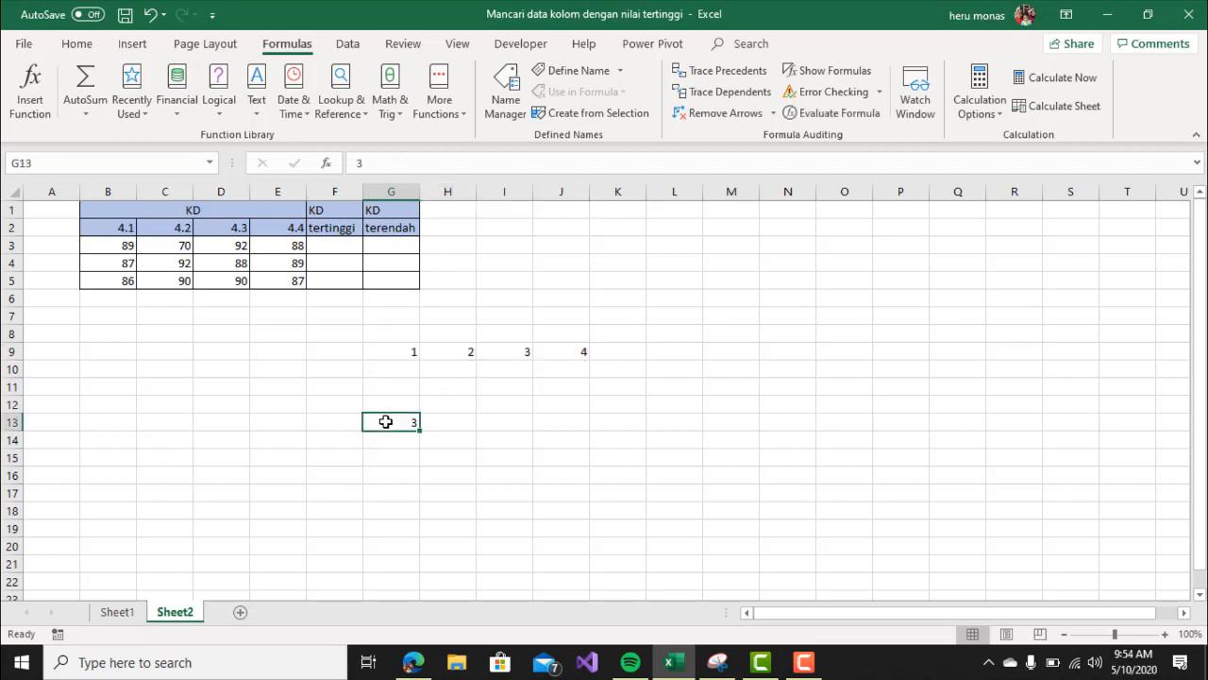
Replace the sample numbers in cells G9:J9 with the letters A, B, C and D
click(394, 350)
text(A)
key(Tab)
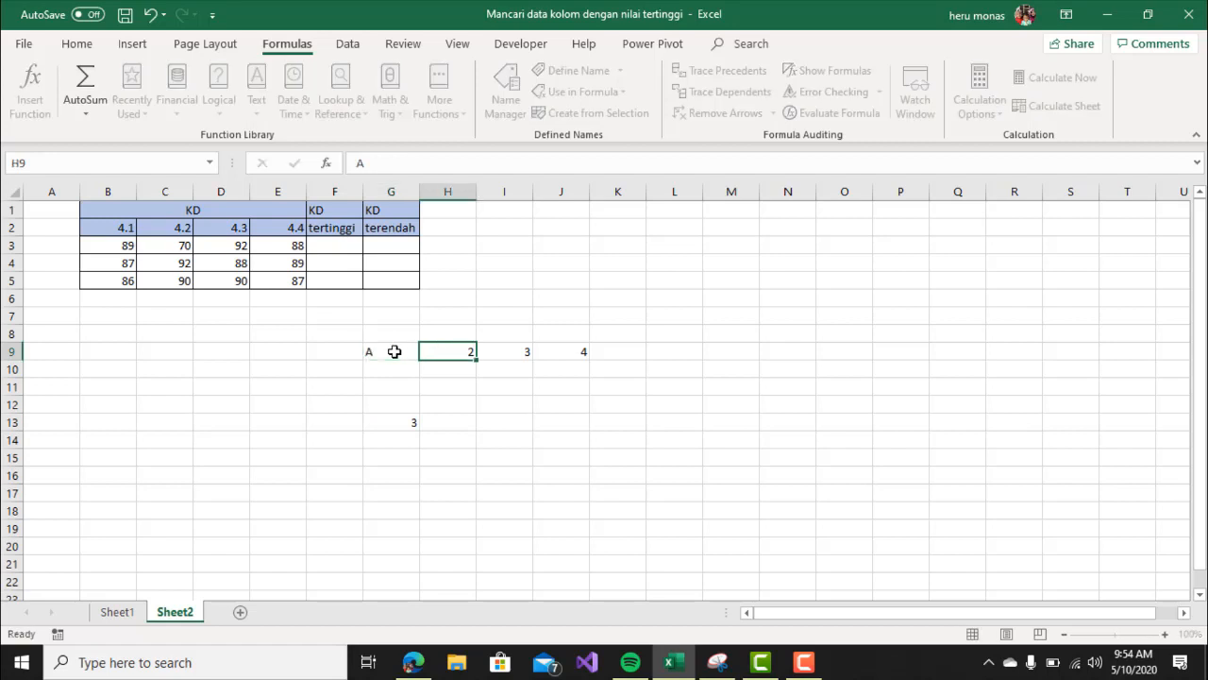
text(B)
key(Tab)
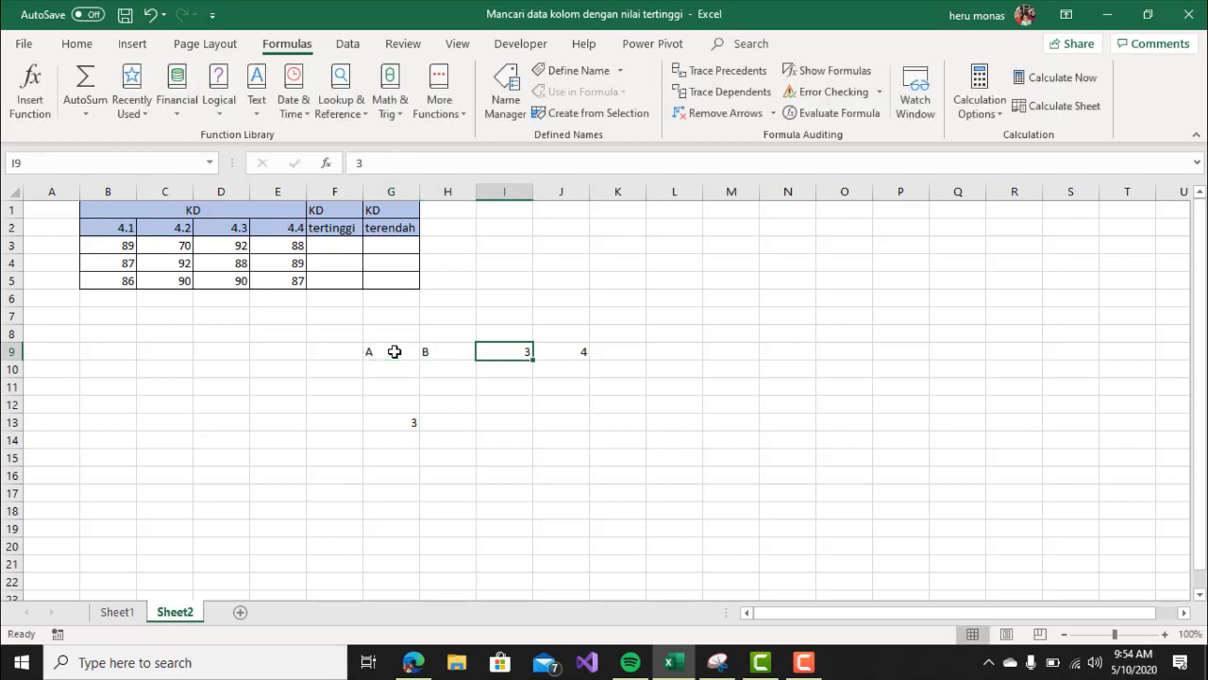
text(C)
key(Tab)
text(D)
key(Down)
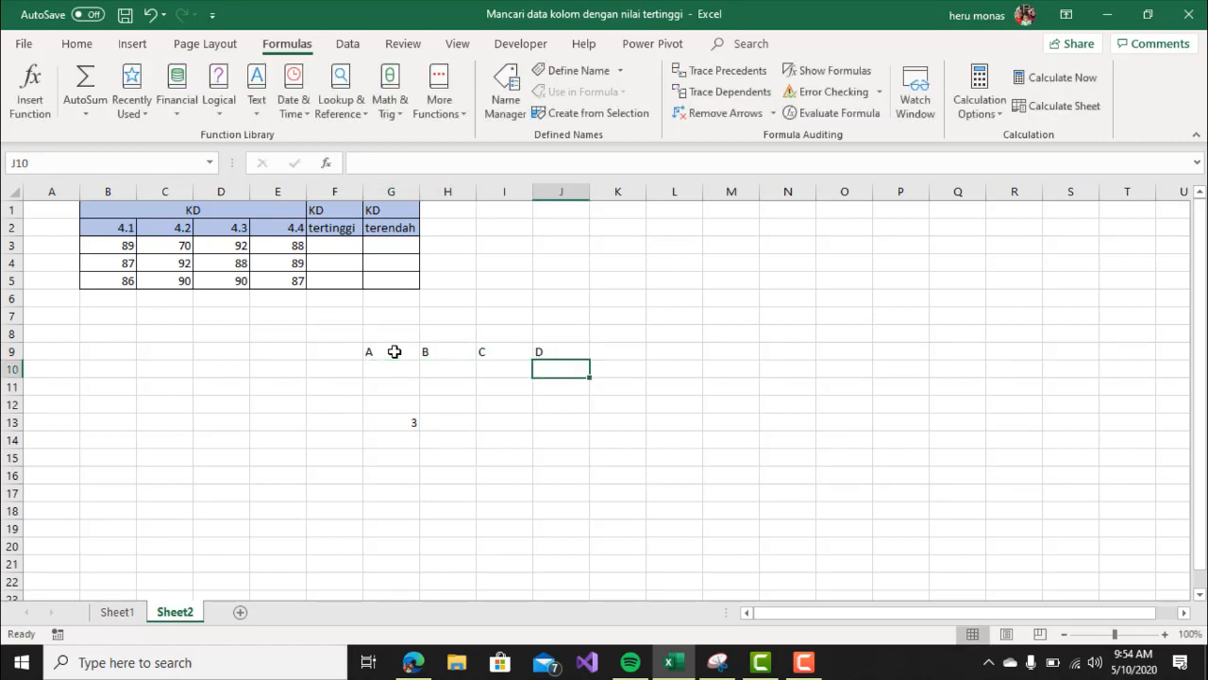
Change the sample lookup value in cell G13 to C
click(398, 422)
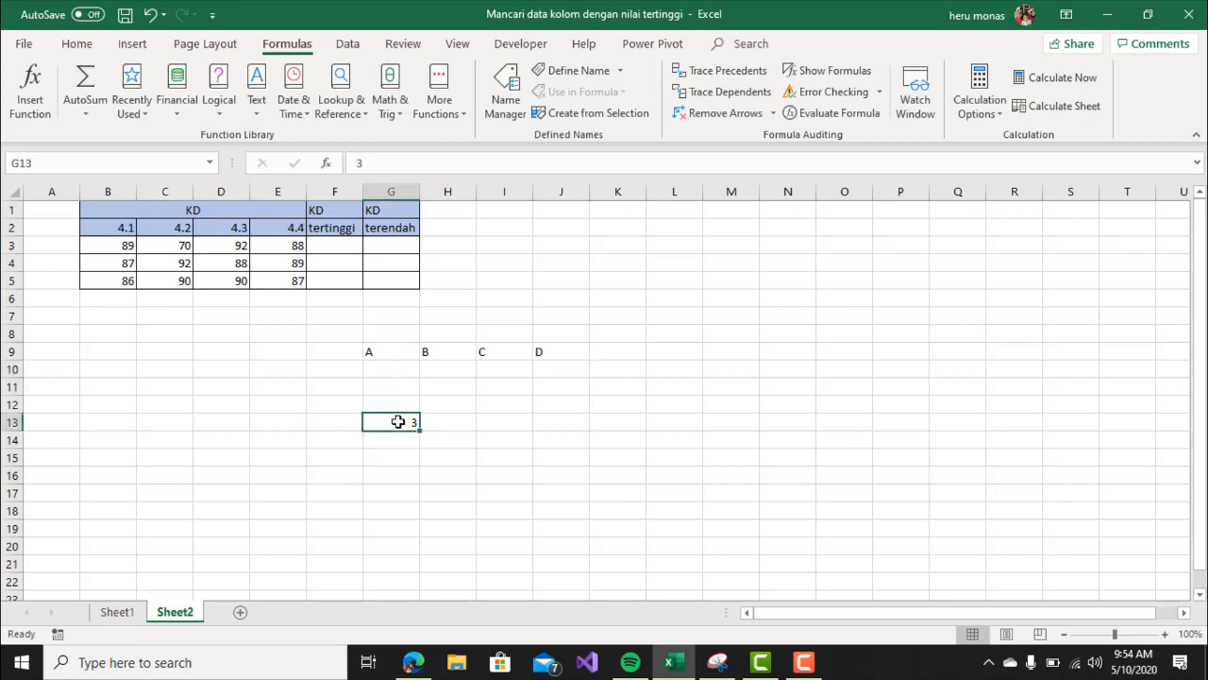
text(C)
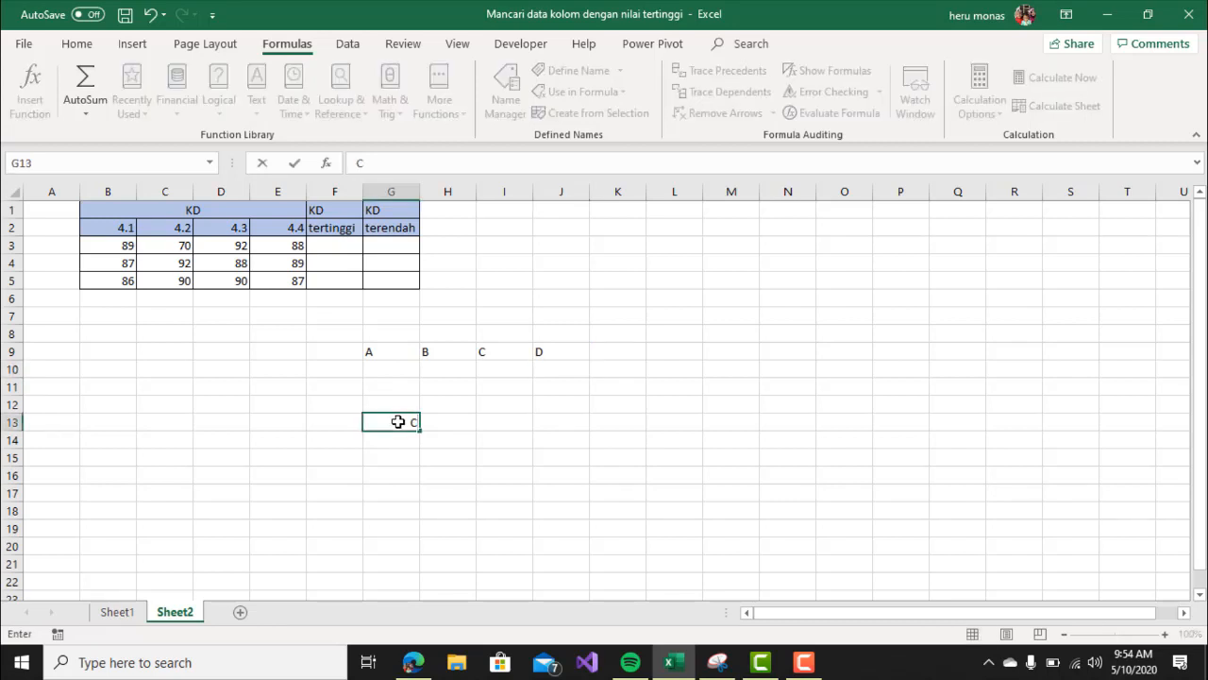
click(474, 419)
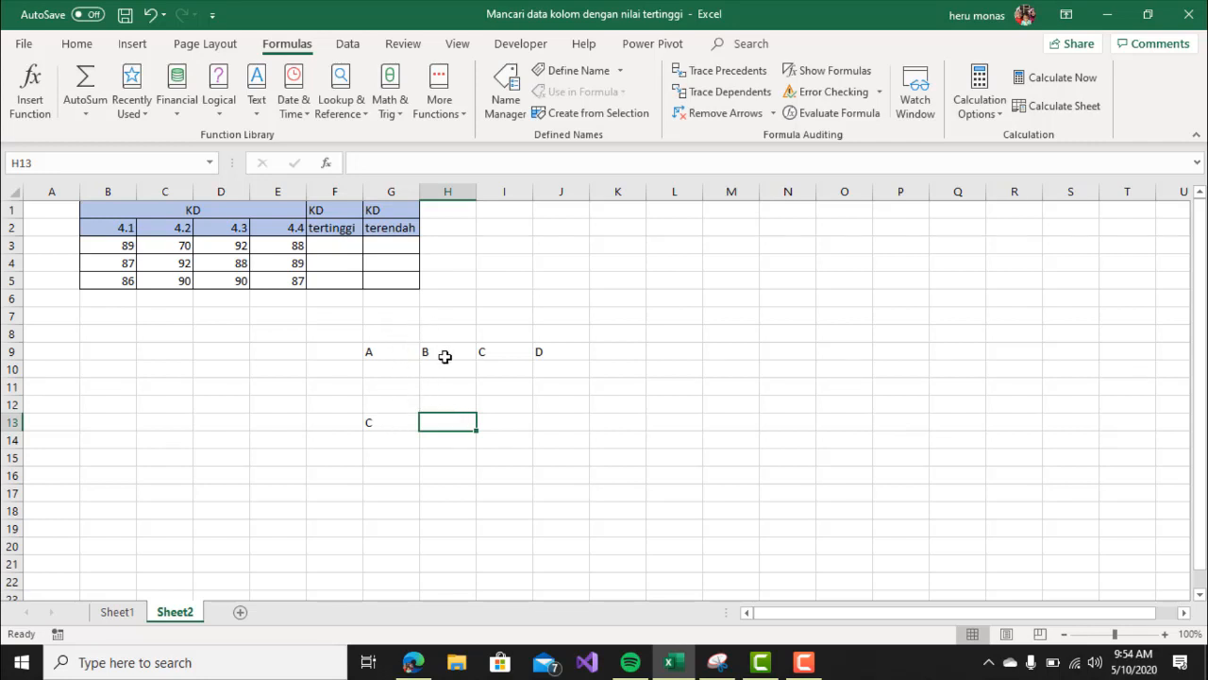
Try a MATCH formula in cell G13 with I9 as its lookup value
click(389, 423)
text(=ma)
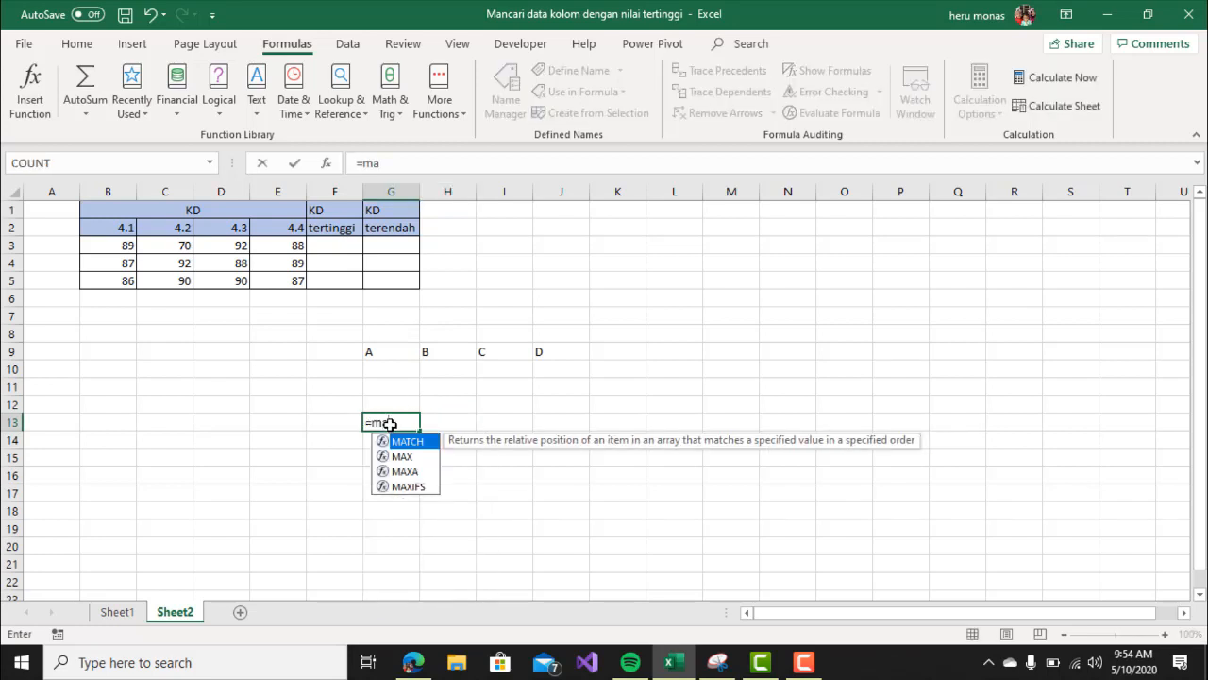
key(Tab)
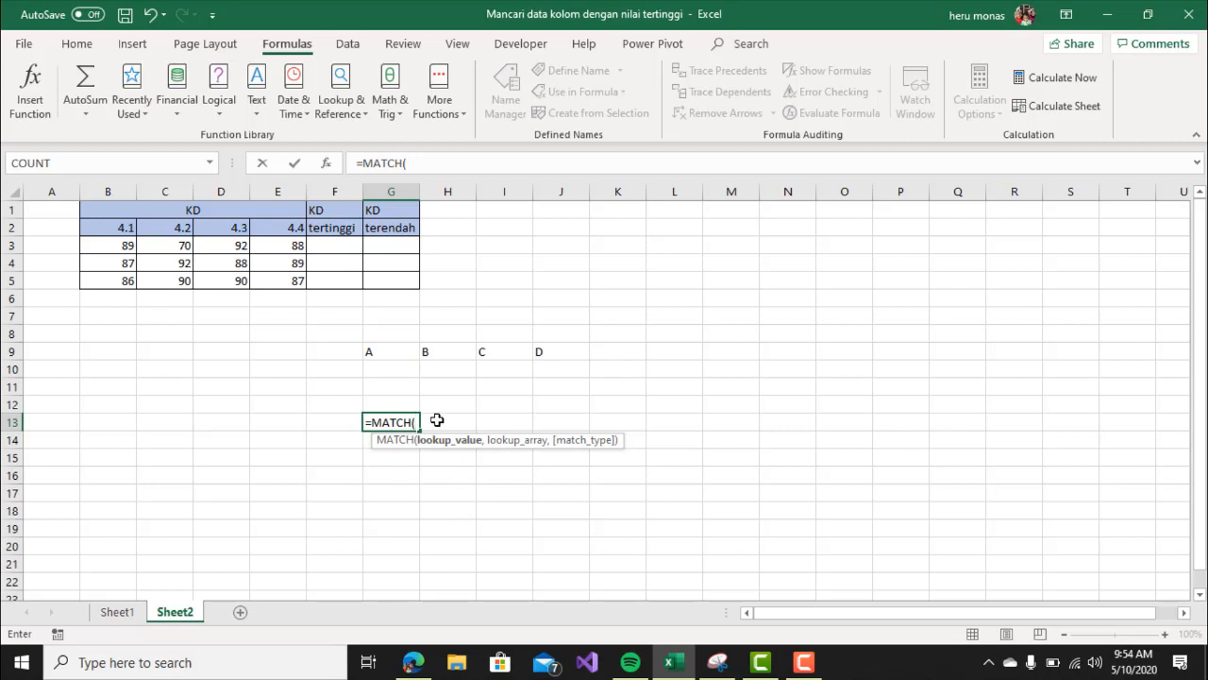
click(511, 354)
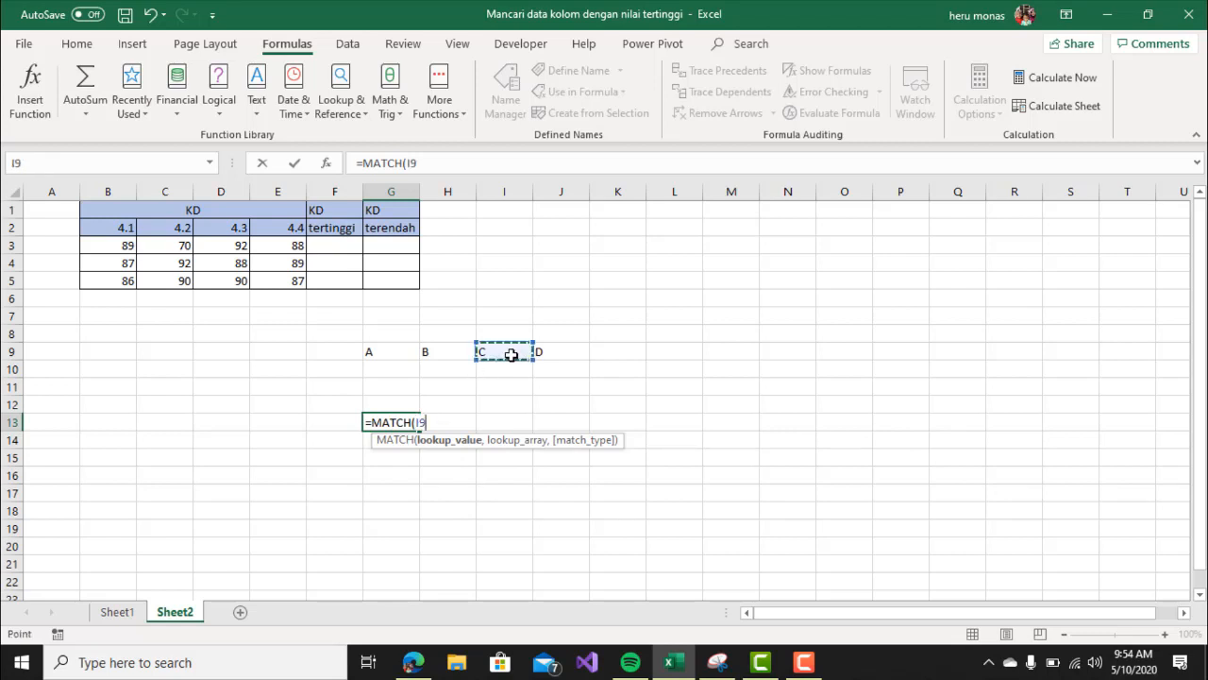
key(BackSpace)
key(BackSpace)
key(BackSpace)
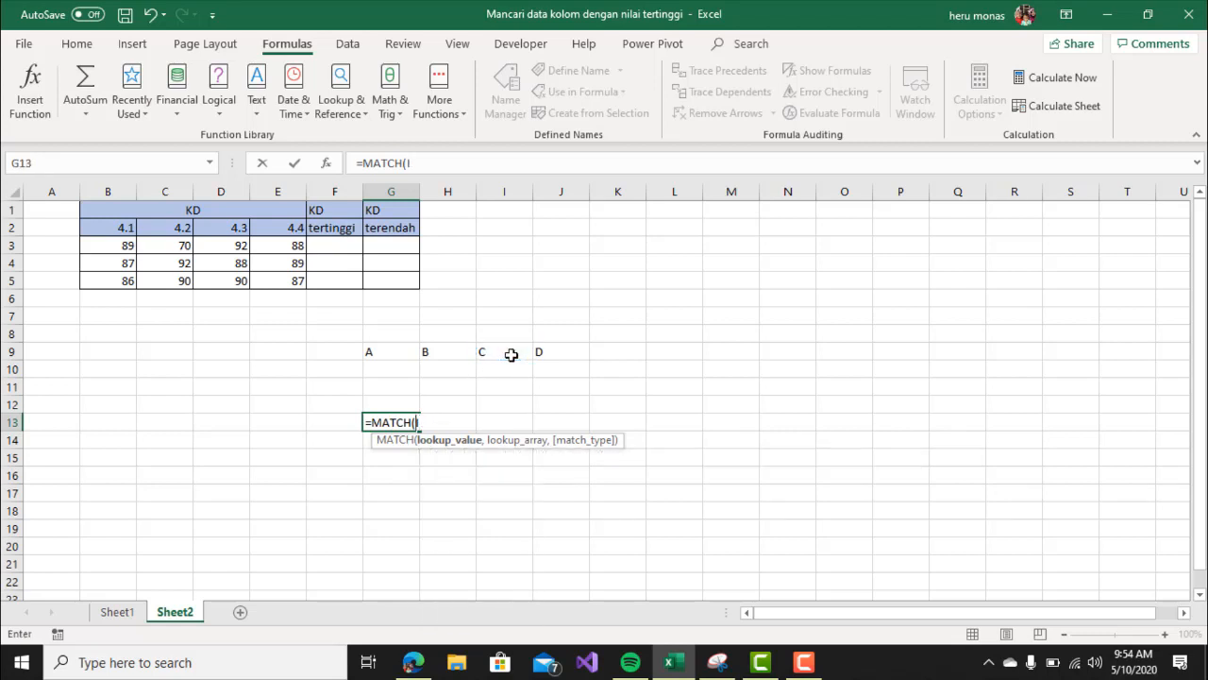
Enter C in cell G12 and start a MATCH formula in G13 with G12 as its lookup value
click(390, 404)
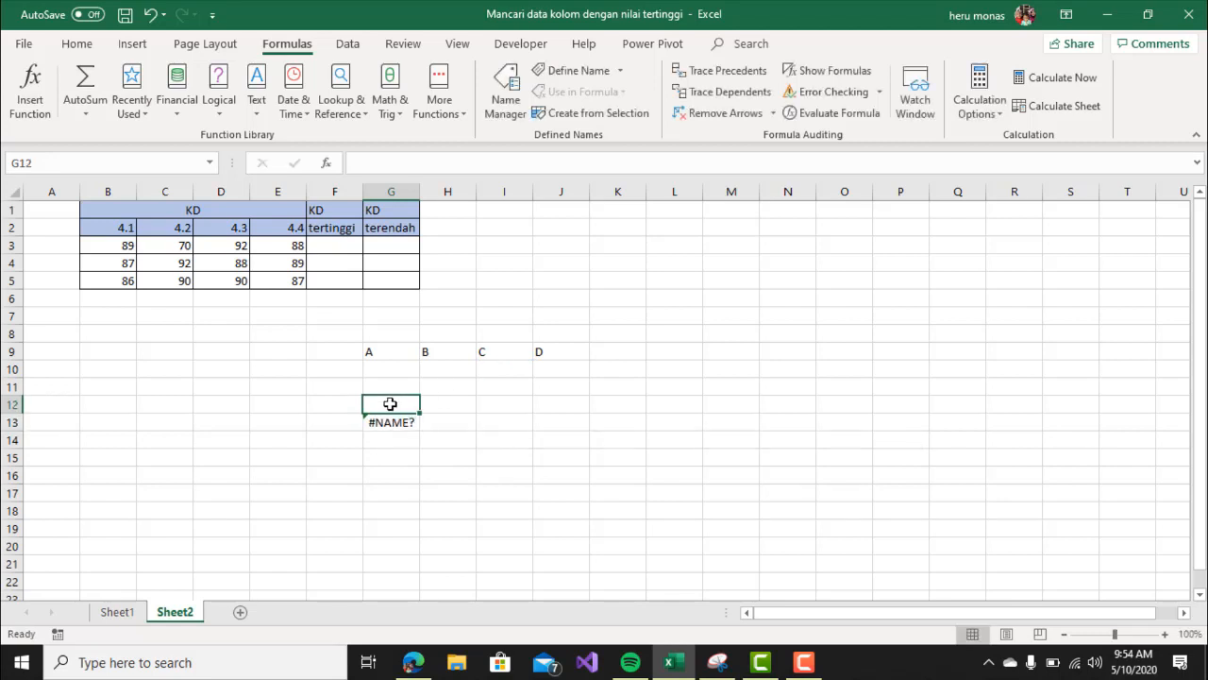
text(C)
click(392, 423)
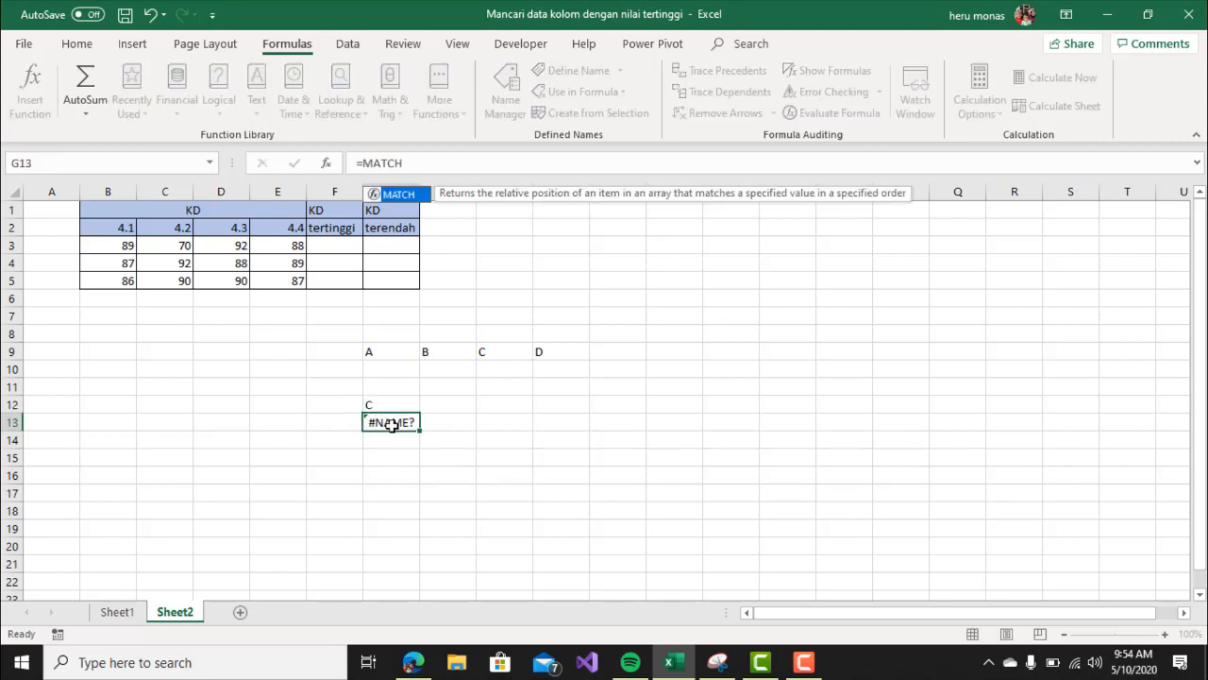
text(=mat)
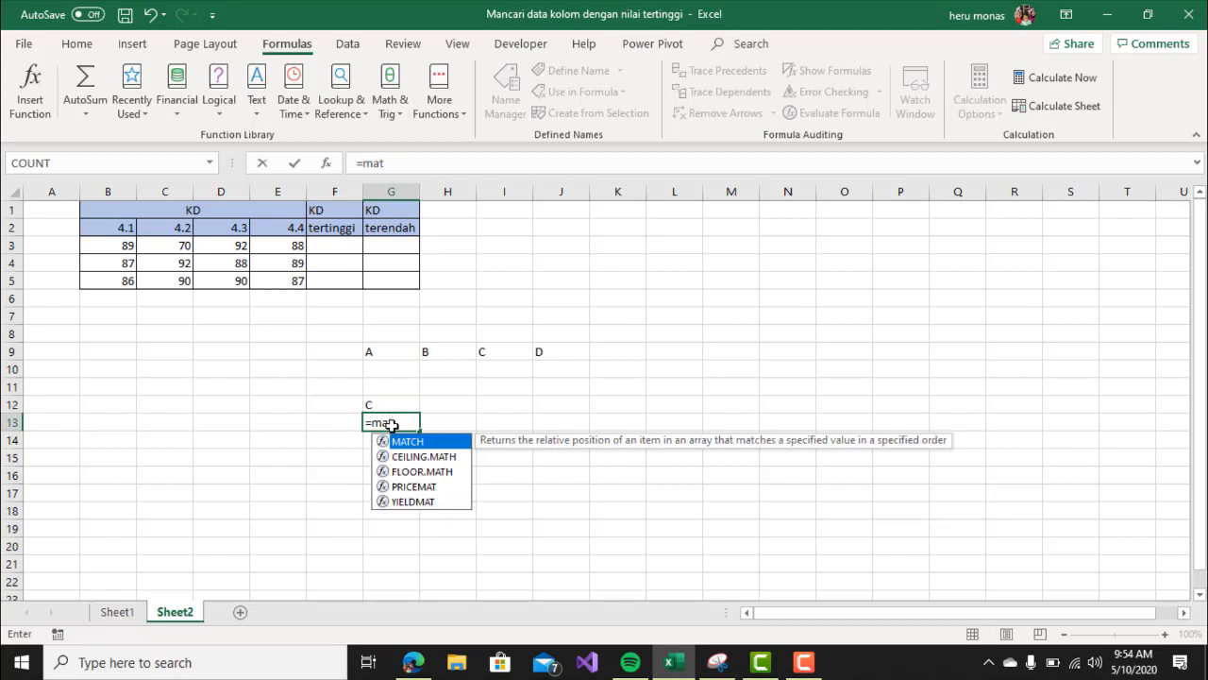
key(Tab)
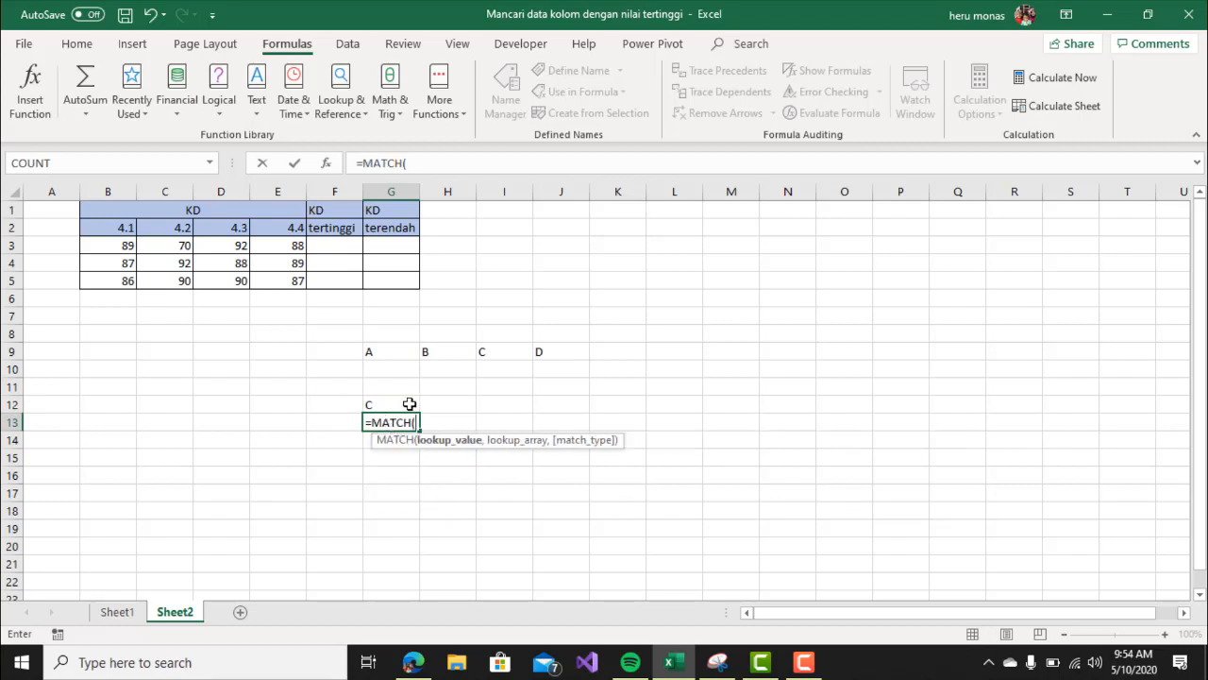
click(405, 405)
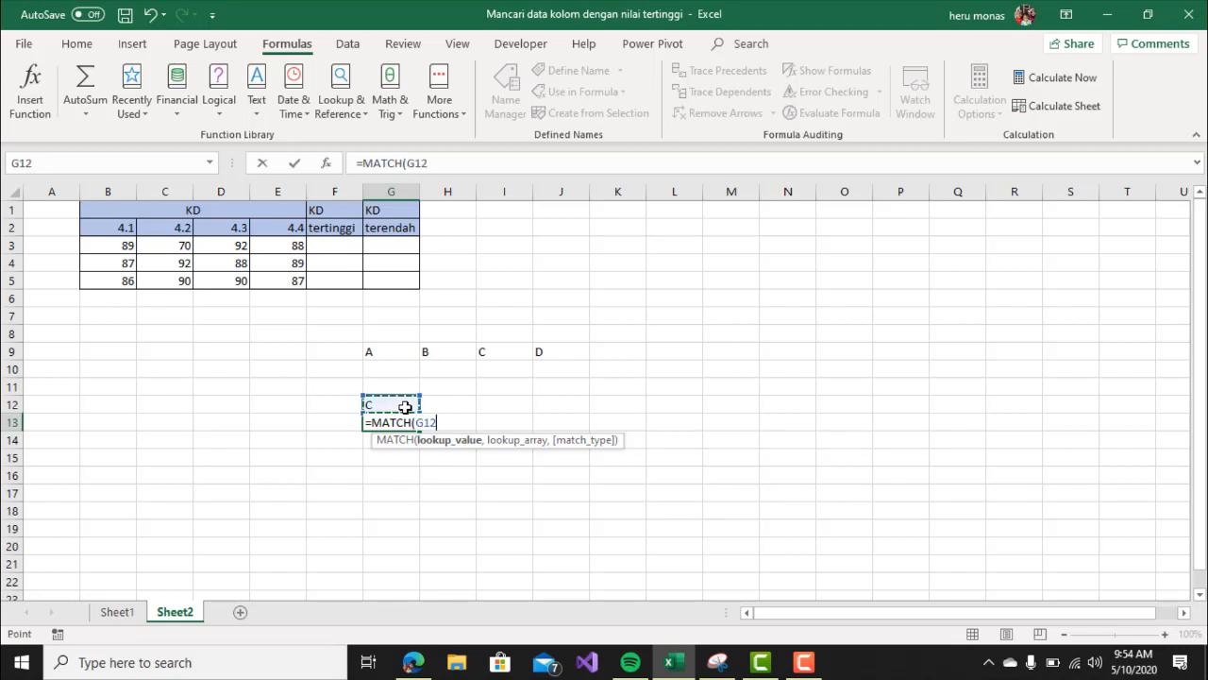
text(,)
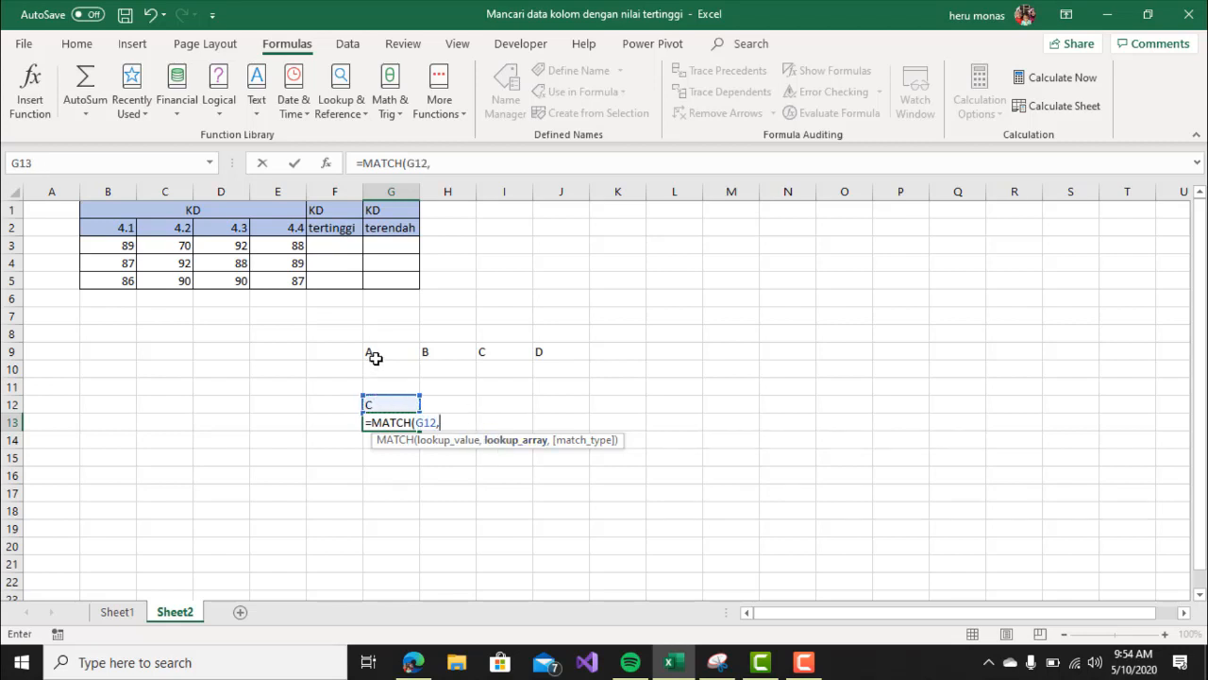
Complete the MATCH formula in G13 with G9:J9 as the lookup array and 0 (Exact match) as the match type
drag(374, 351, 552, 352)
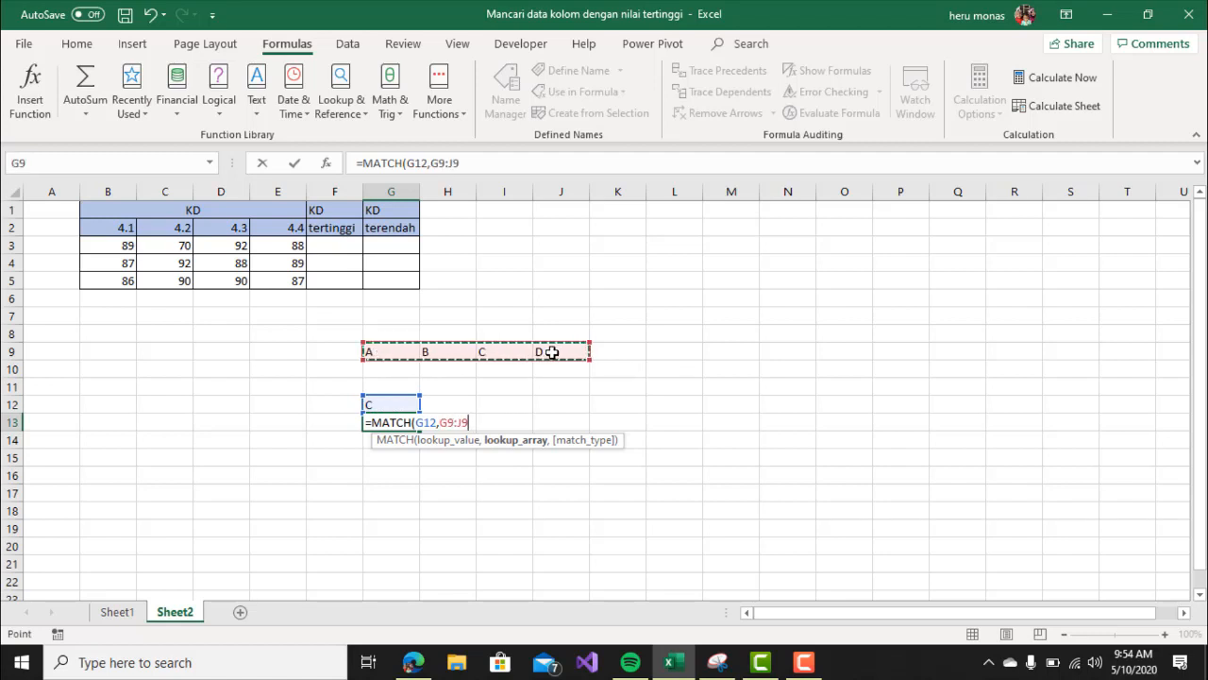
text(,)
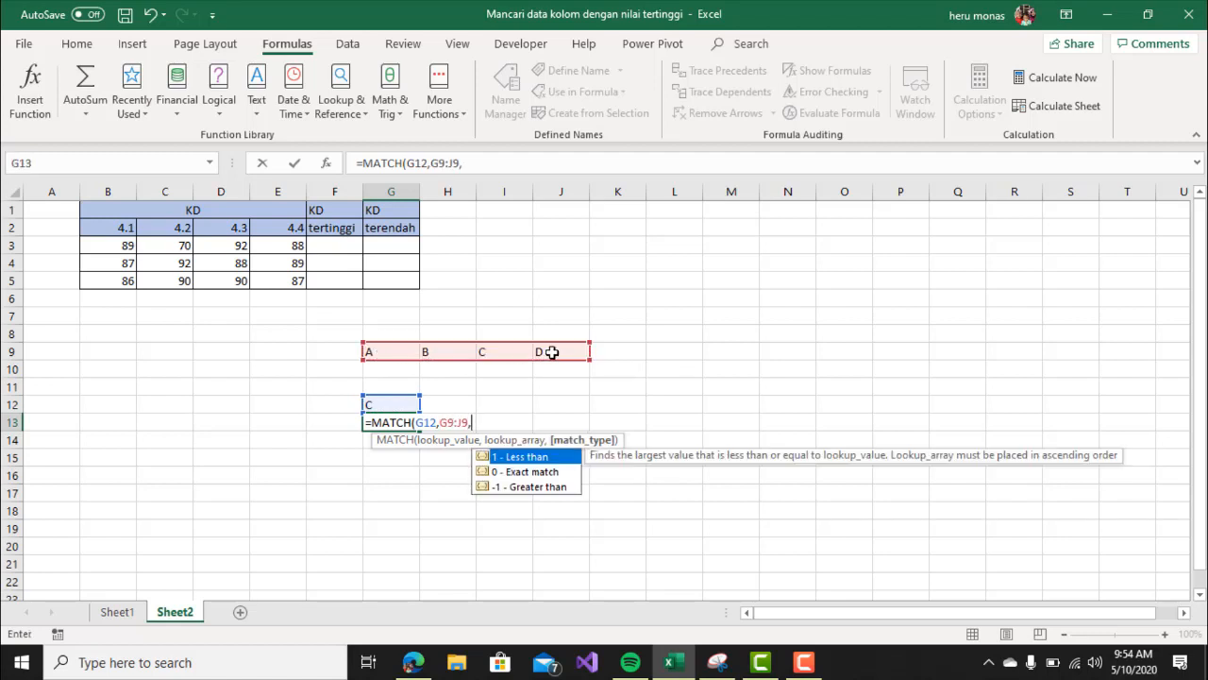
click(545, 472)
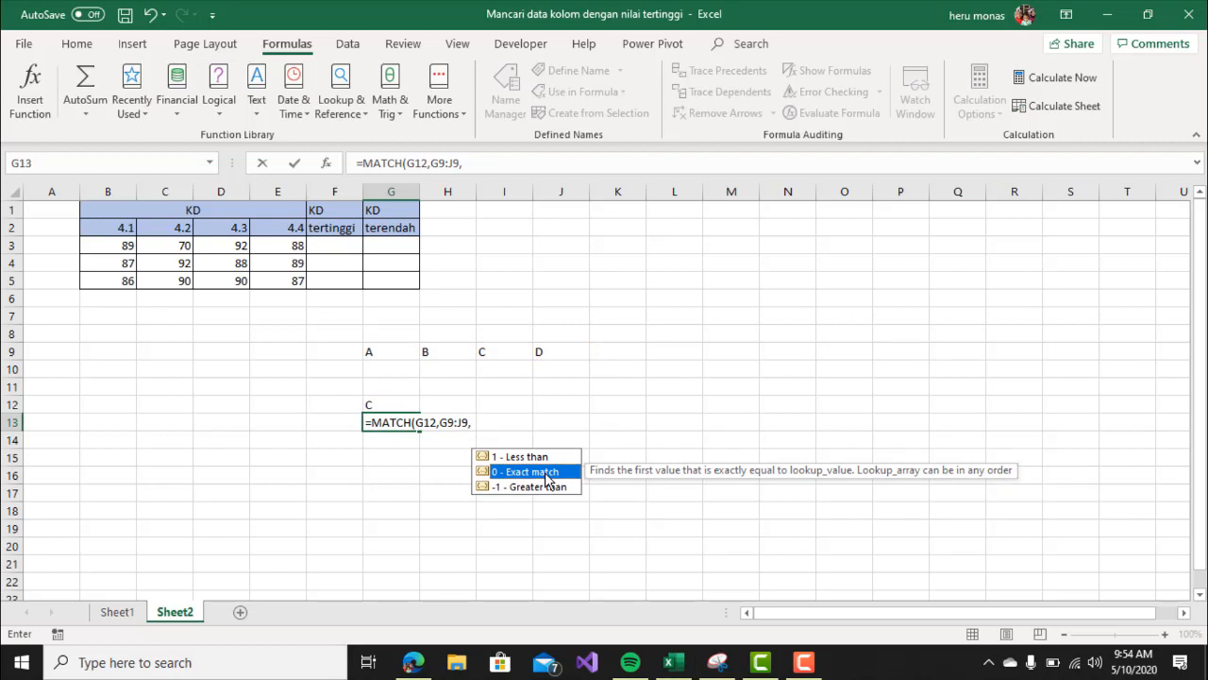
double_click(545, 472)
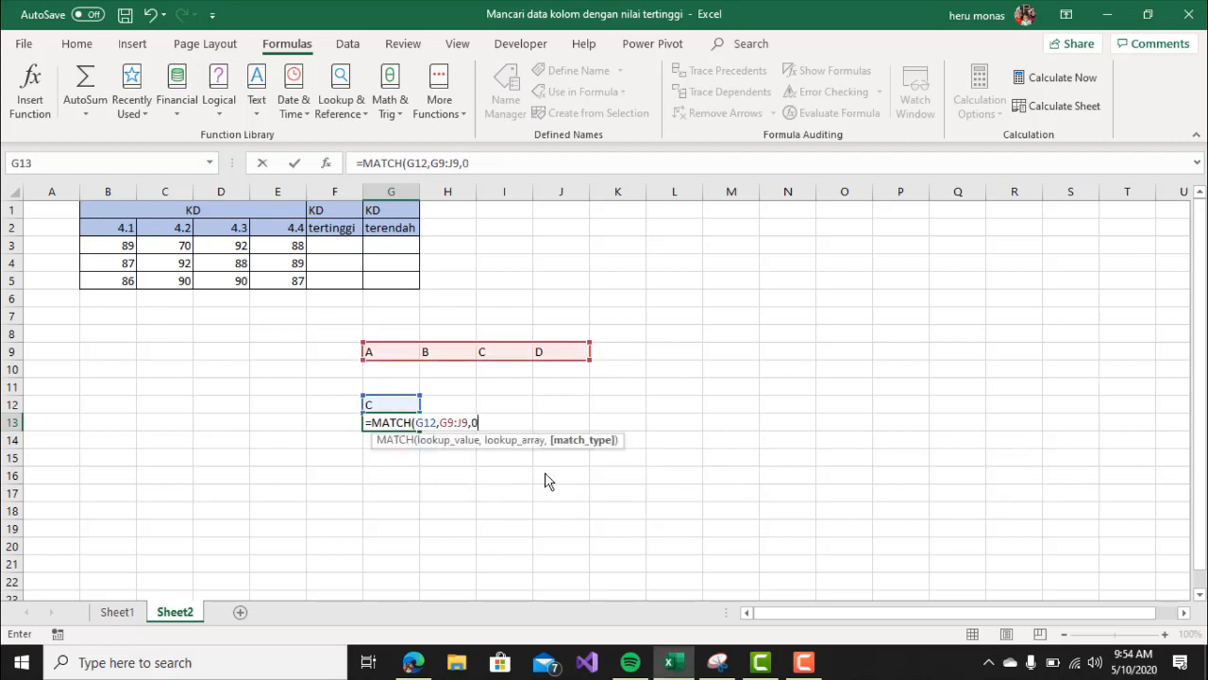
text())
key(Return)
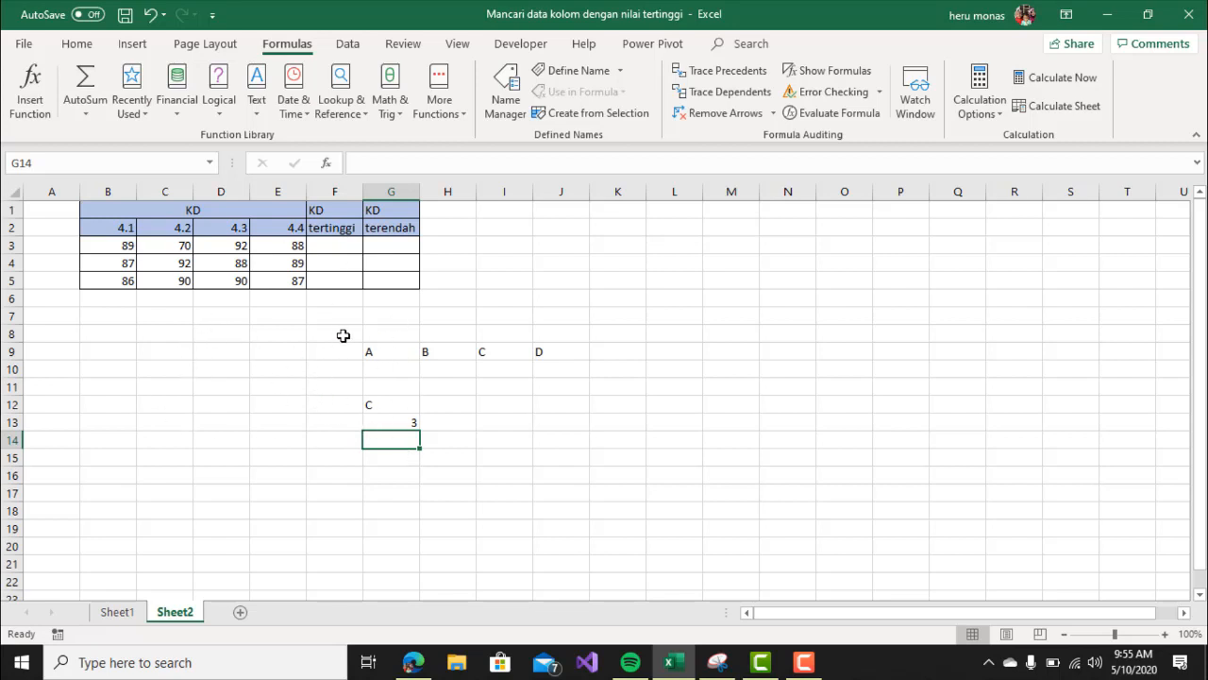
Clear the sample letters and MATCH demonstration from the range F8:J16
drag(343, 337, 566, 476)
key(Delete)
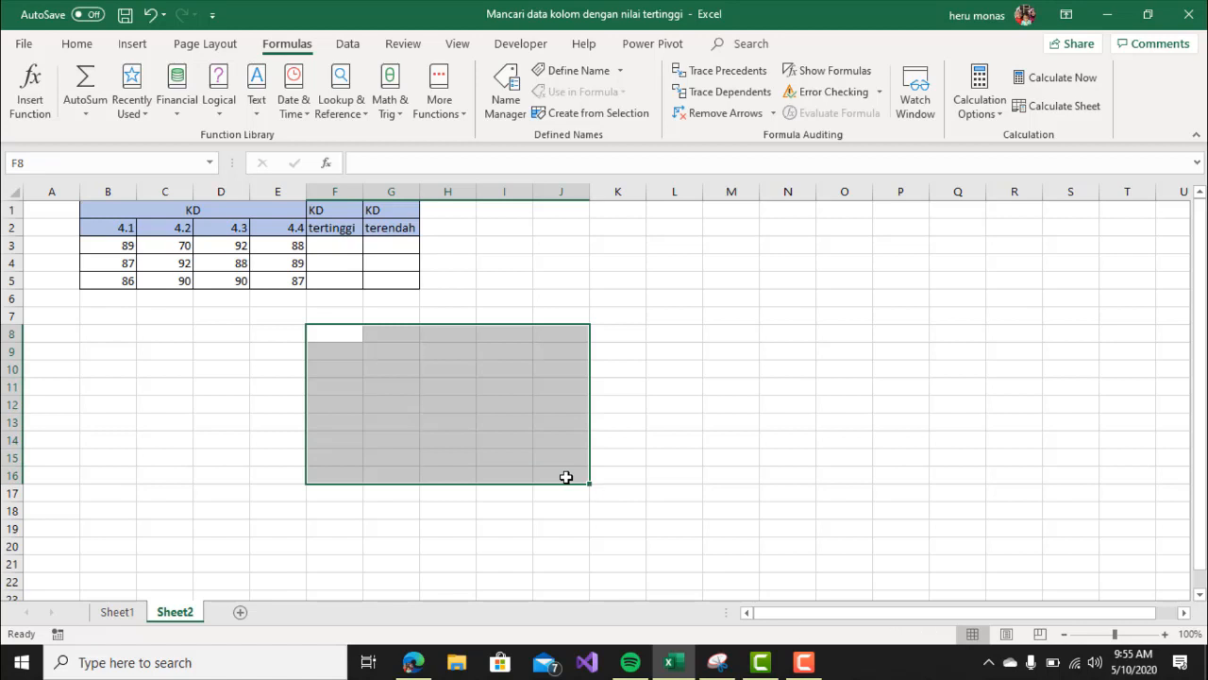
Start an INDEX formula in cell F3 with the absolute array $B$2:$E$5 and row number 1
click(346, 249)
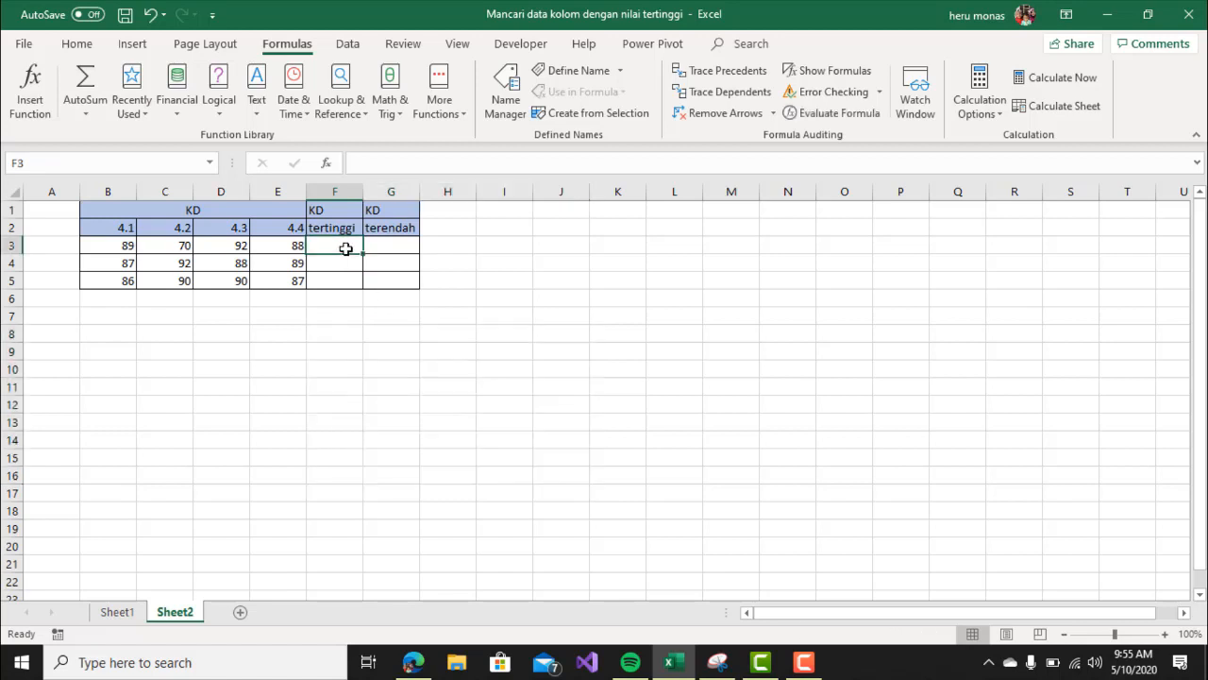
text(=)
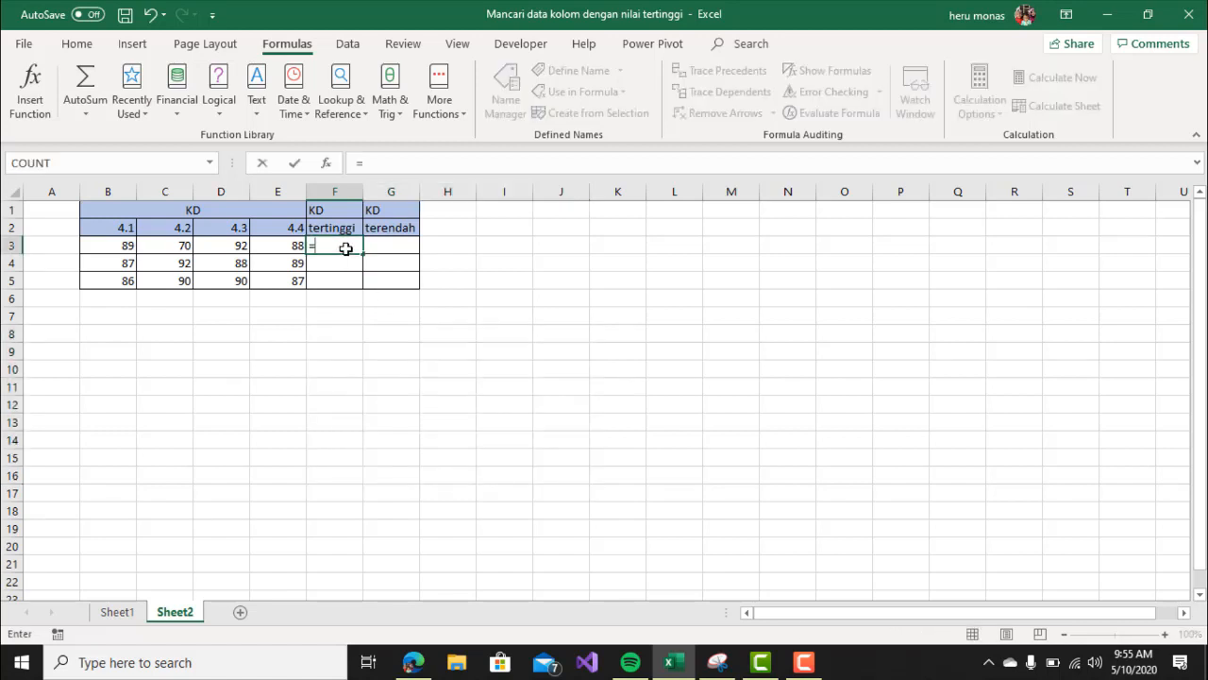
text(in)
key(Tab)
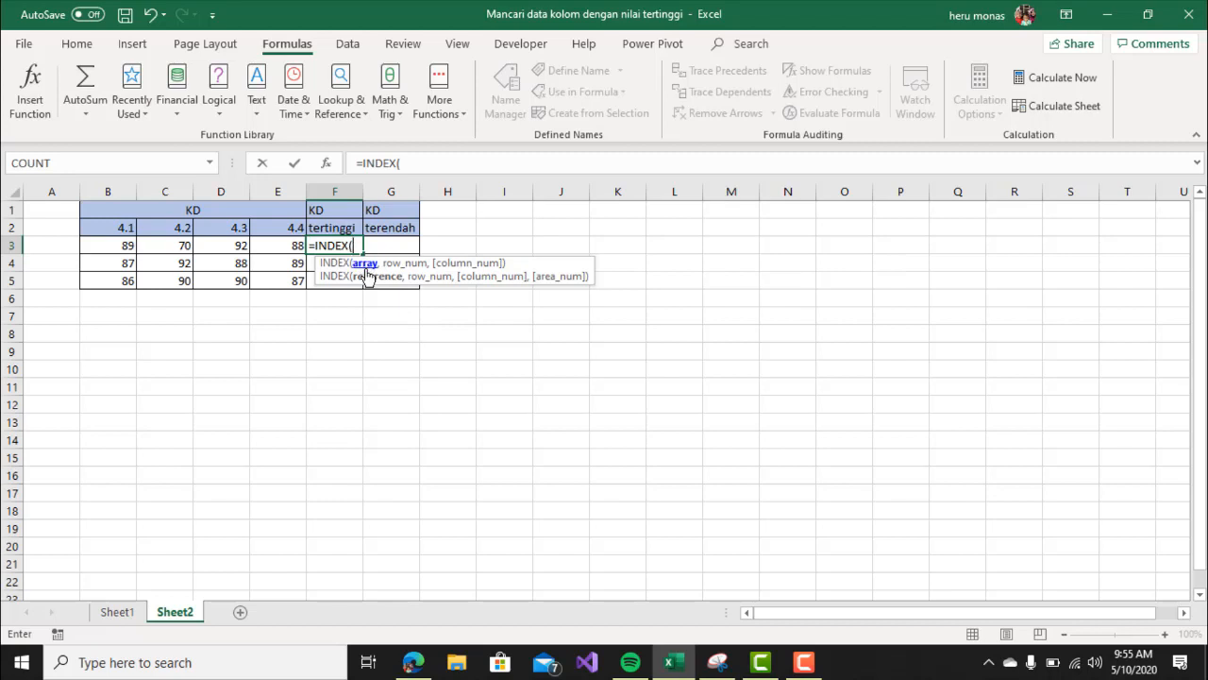
drag(123, 229, 282, 277)
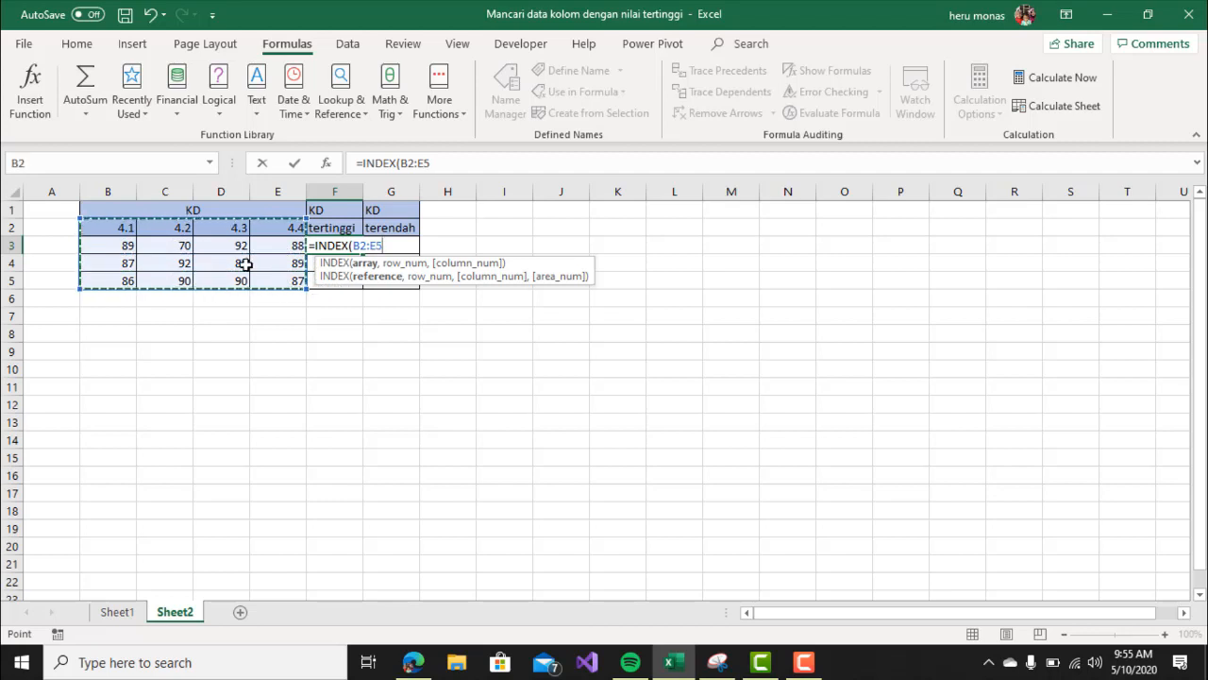
drag(407, 162, 424, 163)
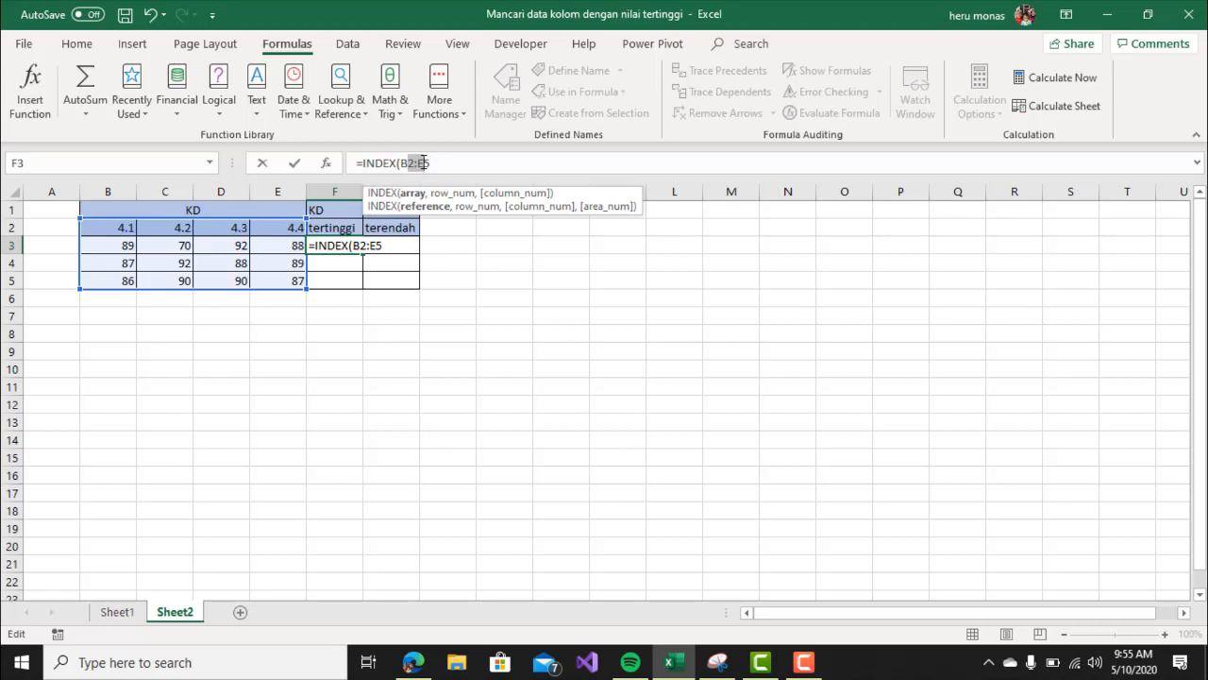
key(F4)
click(482, 161)
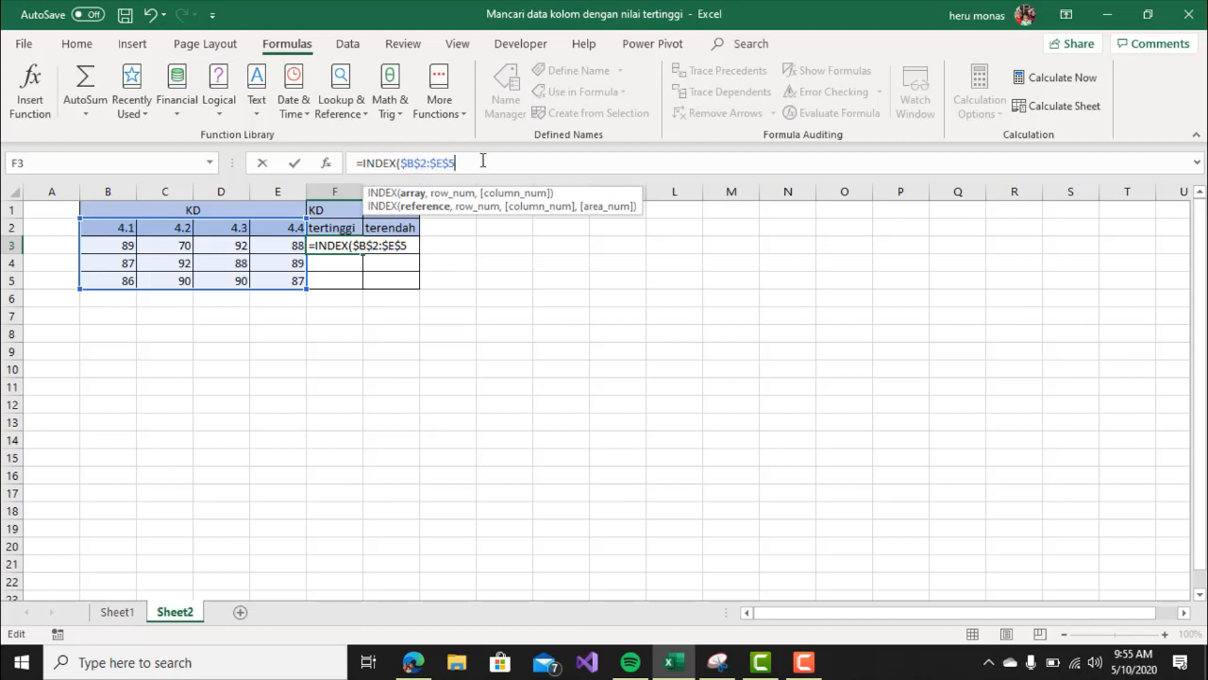
text(,1)
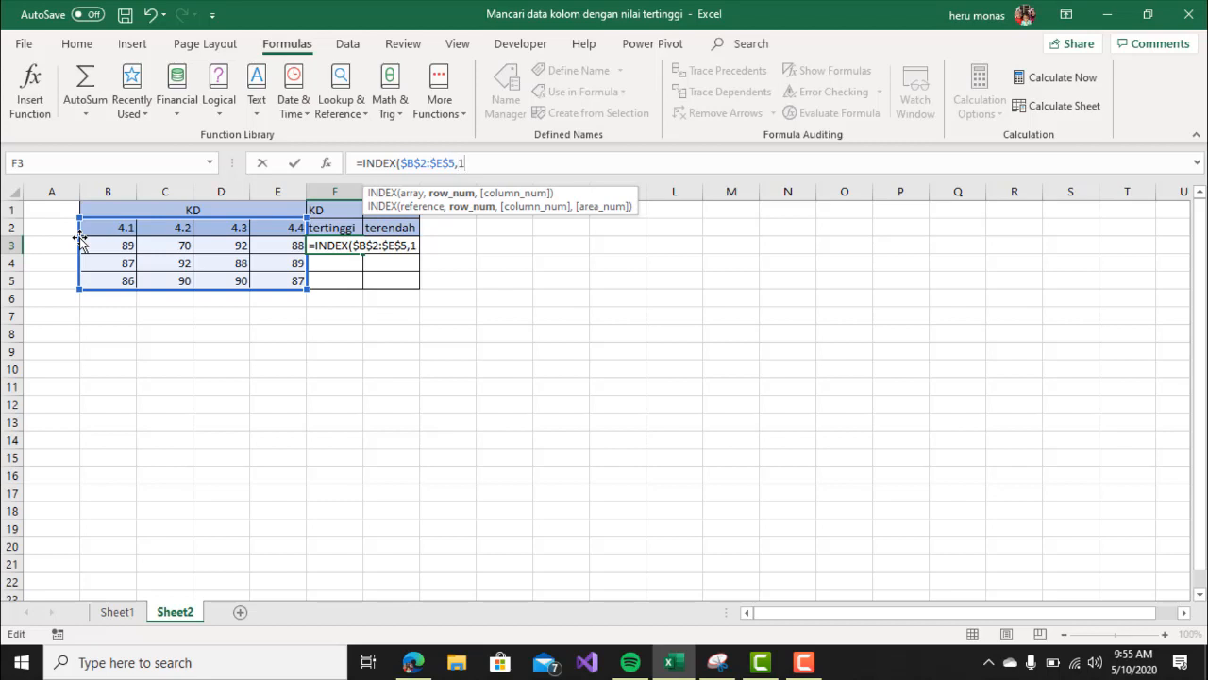
text(,)
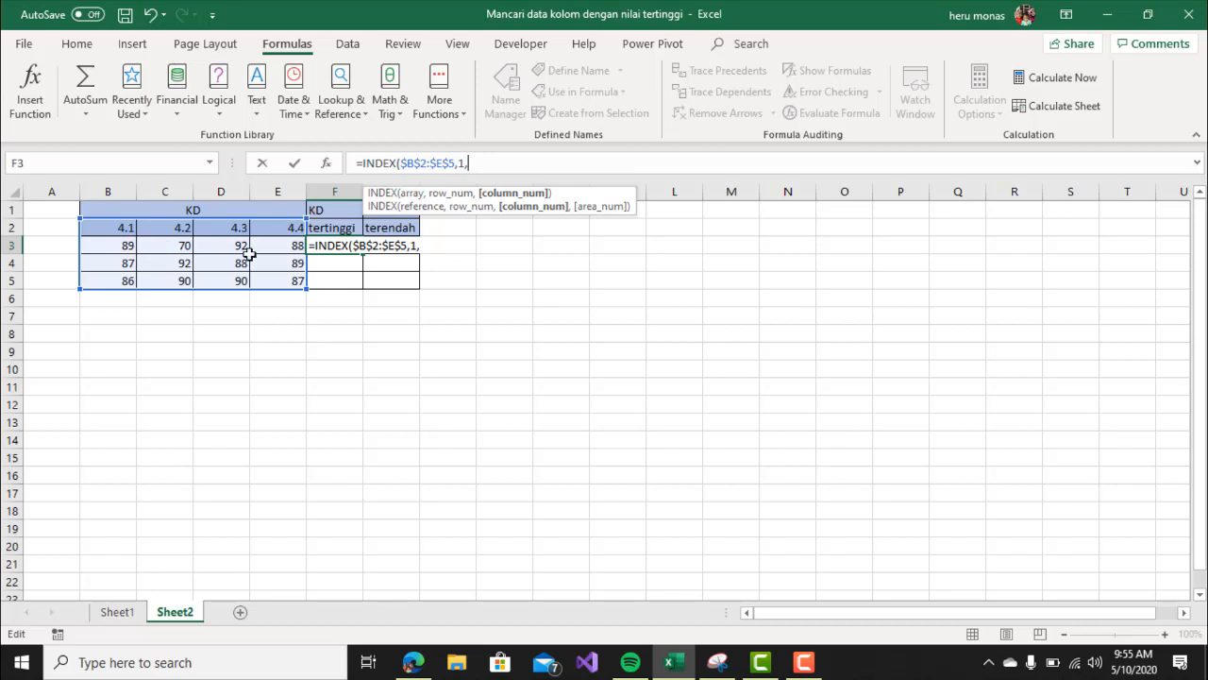
Nest a MATCH function as the column number in the F3 formula, with MAX(B3:E3) as its lookup value
text(matc)
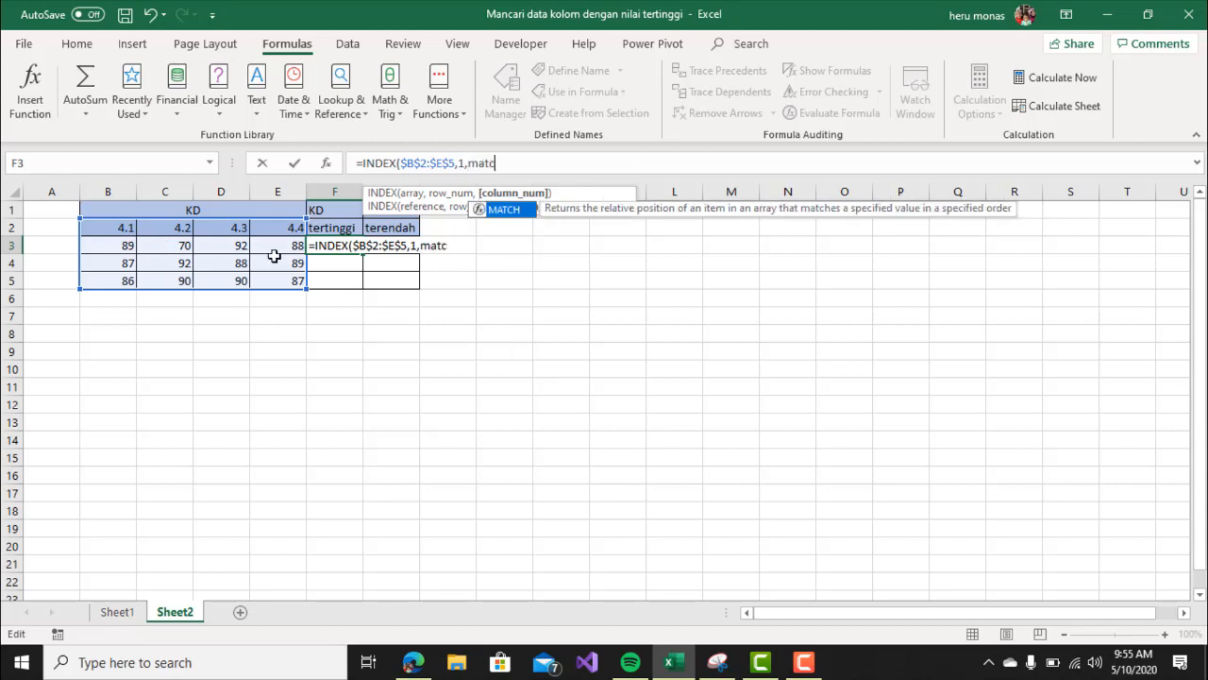
key(Tab)
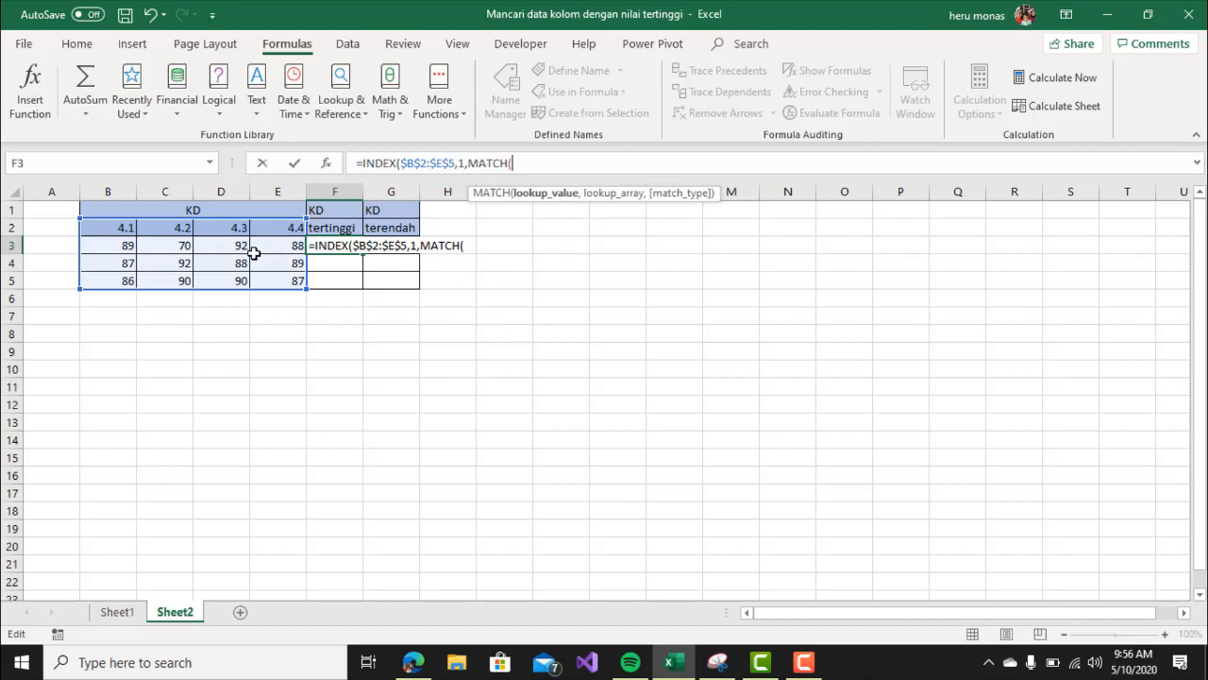
text(max)
key(Tab)
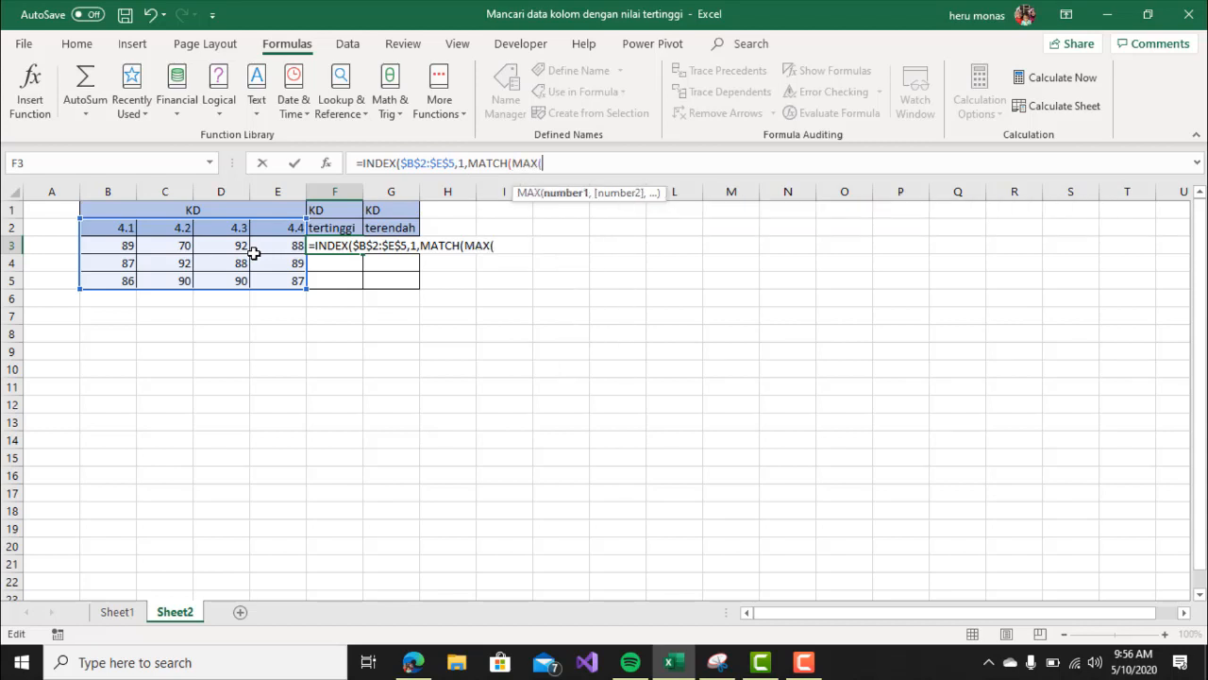
drag(126, 243, 264, 245)
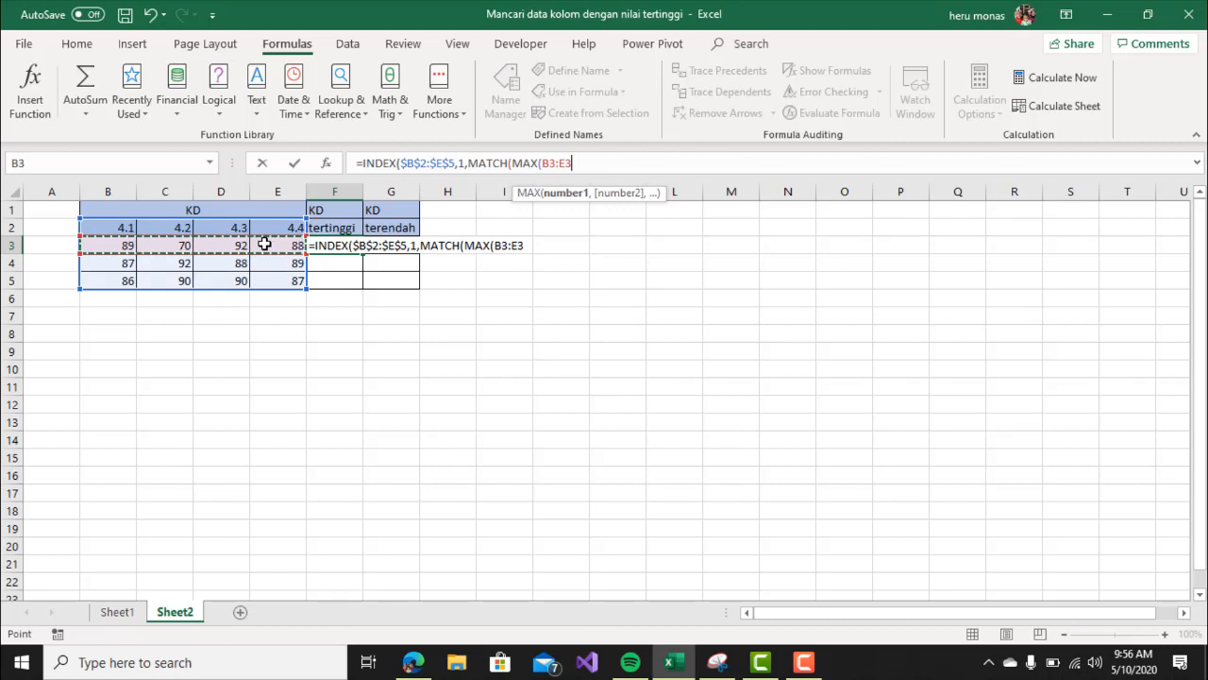
text())
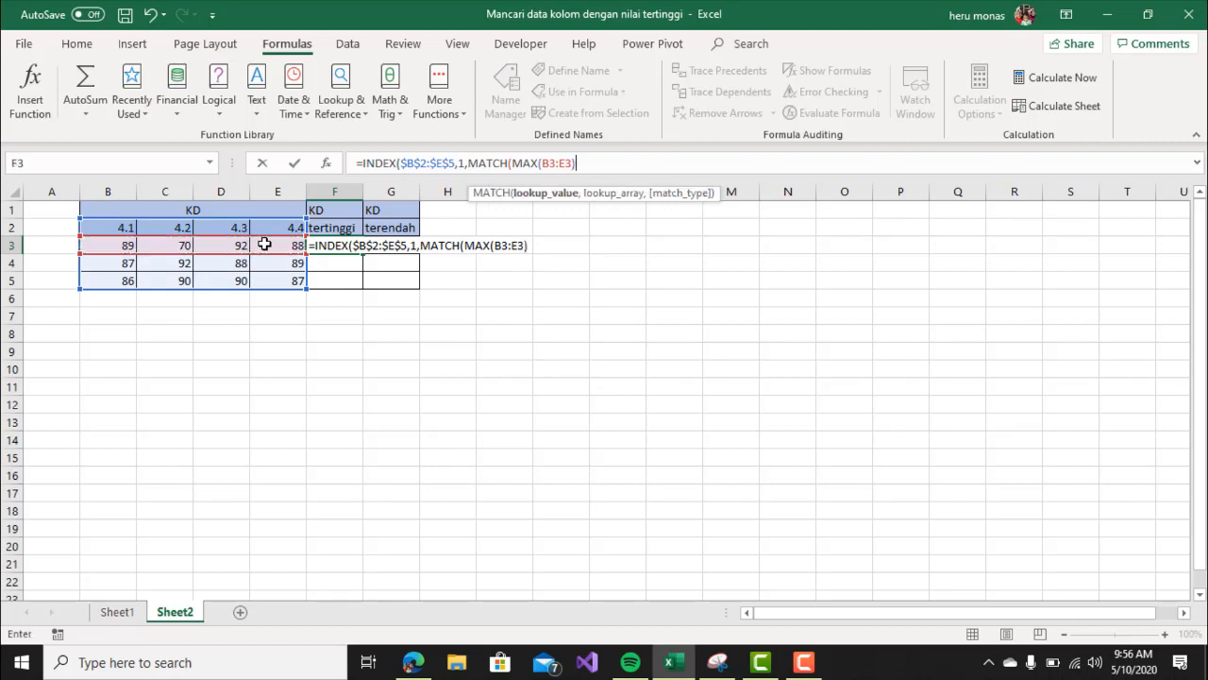
text(,)
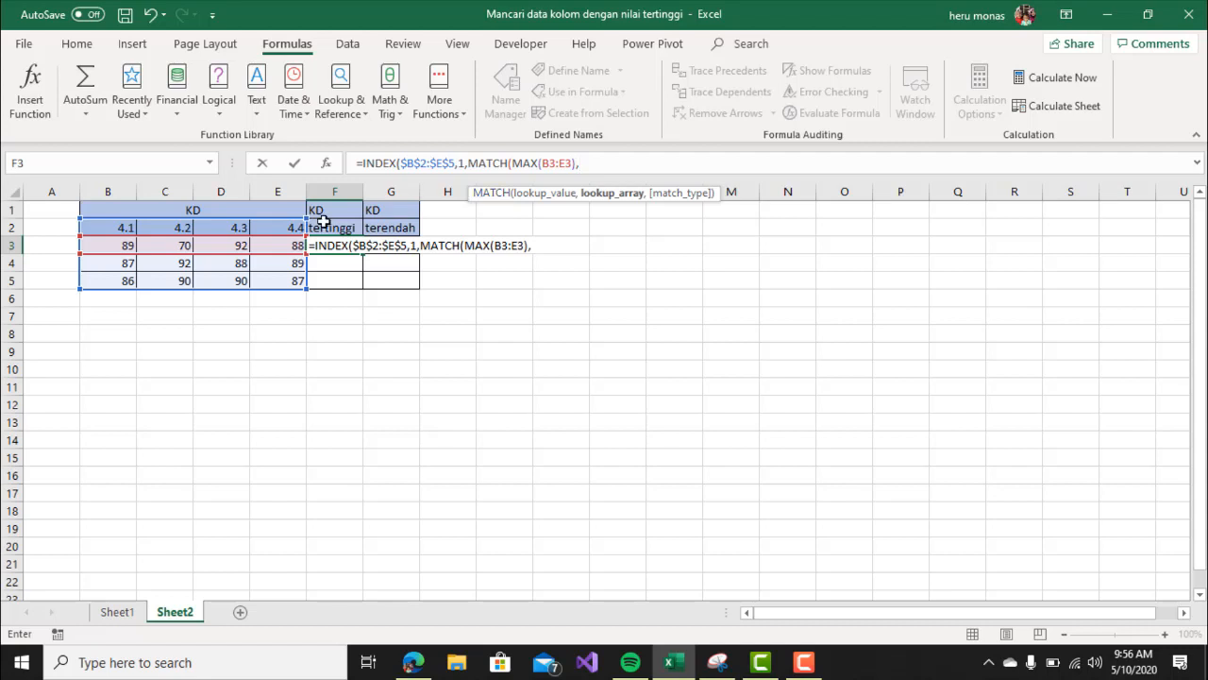
Finish the F3 formula with B3:E3 as the MATCH lookup array and 0 (Exact match) as the match type
drag(115, 247, 280, 246)
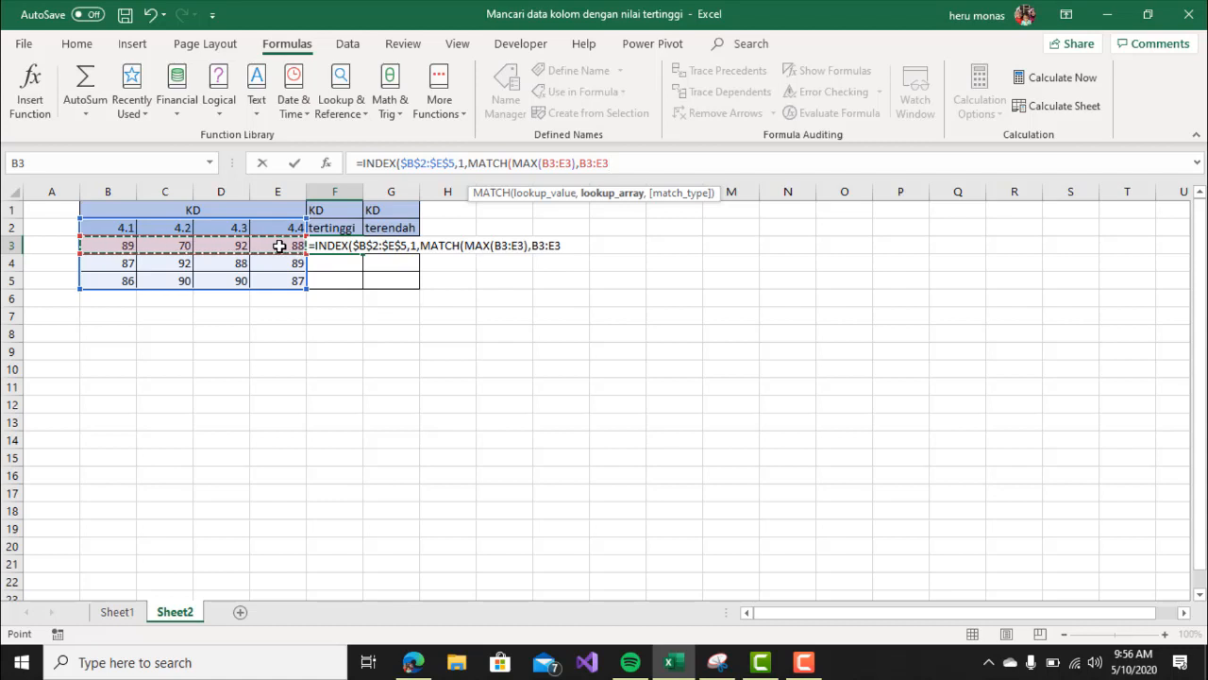
text(,)
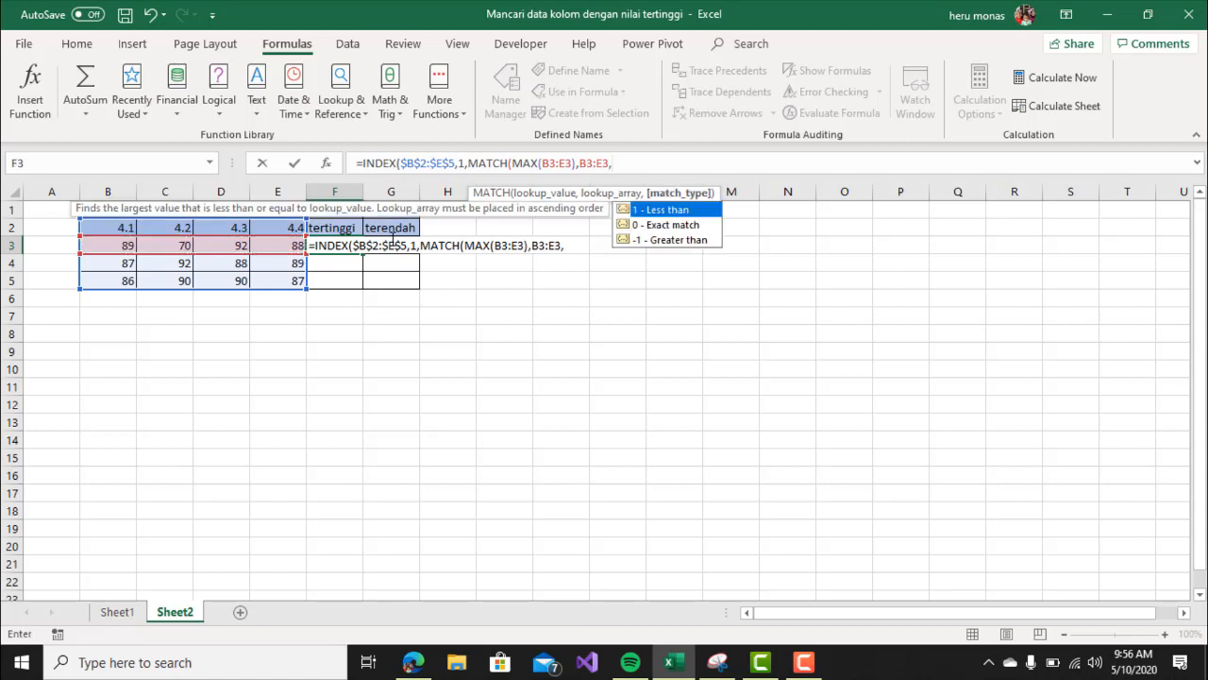
key(Down)
key(Tab)
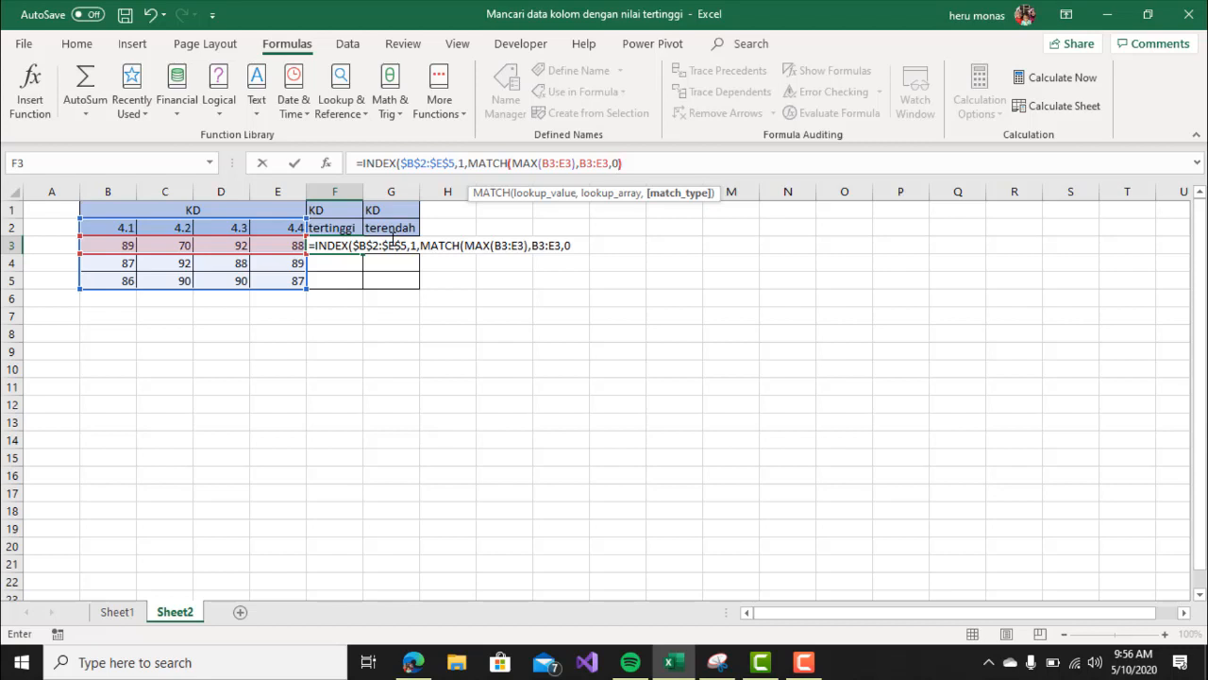
text())
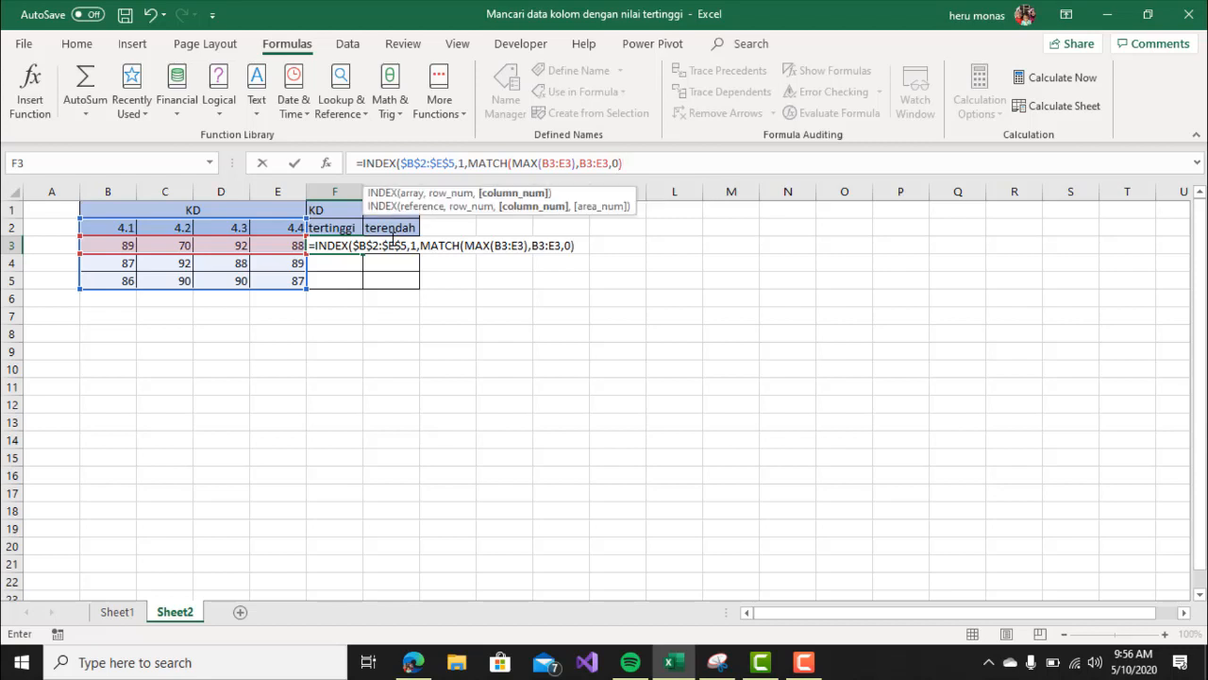
text())
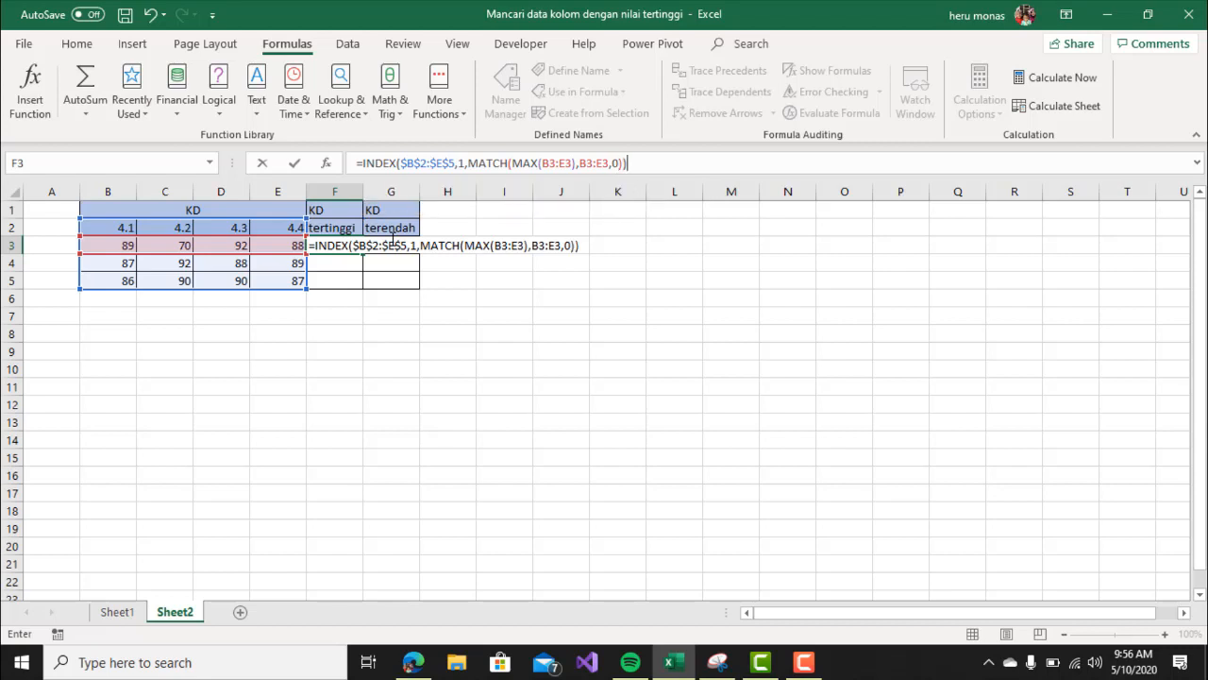
key(Return)
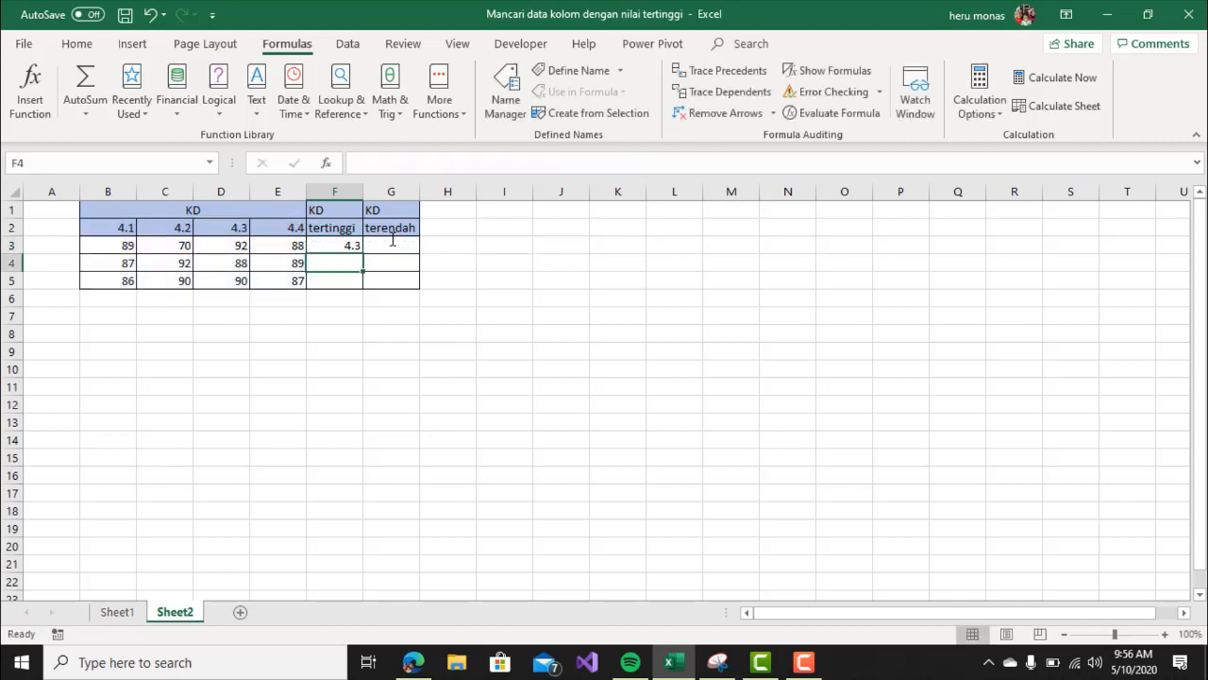
Test the formula in F3 by changing the KD 4.2 score in cell C3 to 100
click(344, 242)
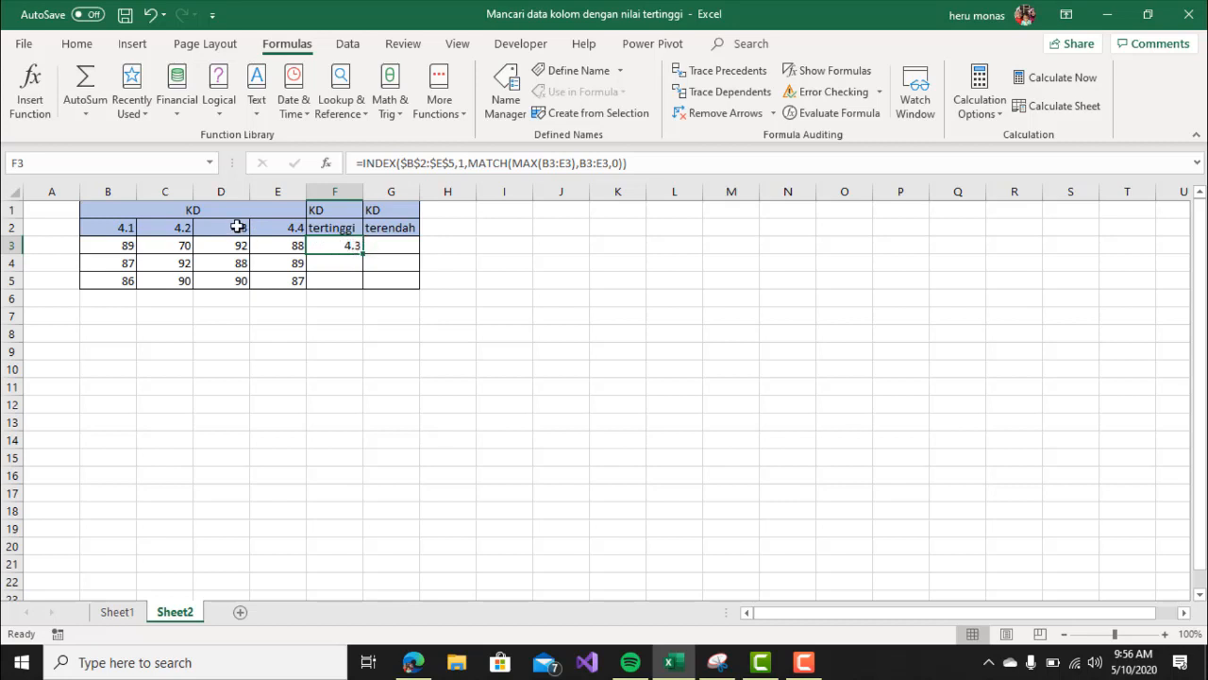
click(183, 244)
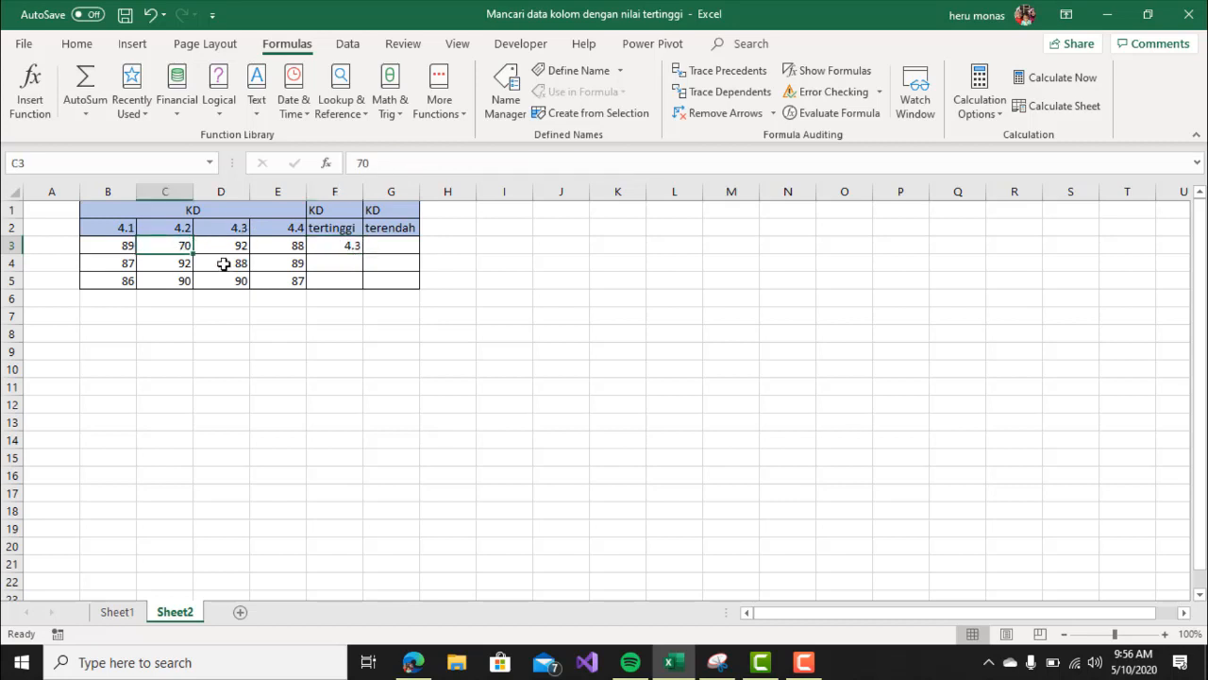
text(100)
key(Return)
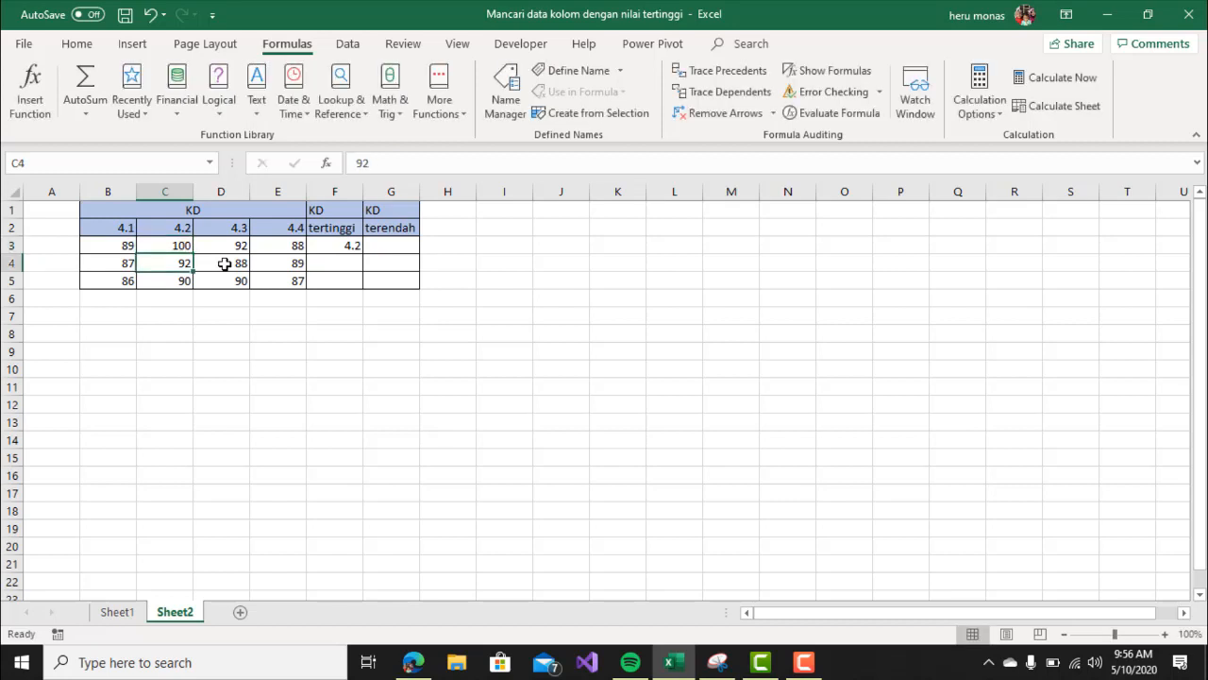
Copy the F3 formula down to F5 and check its result against the scores in rows 4 and 5
click(336, 244)
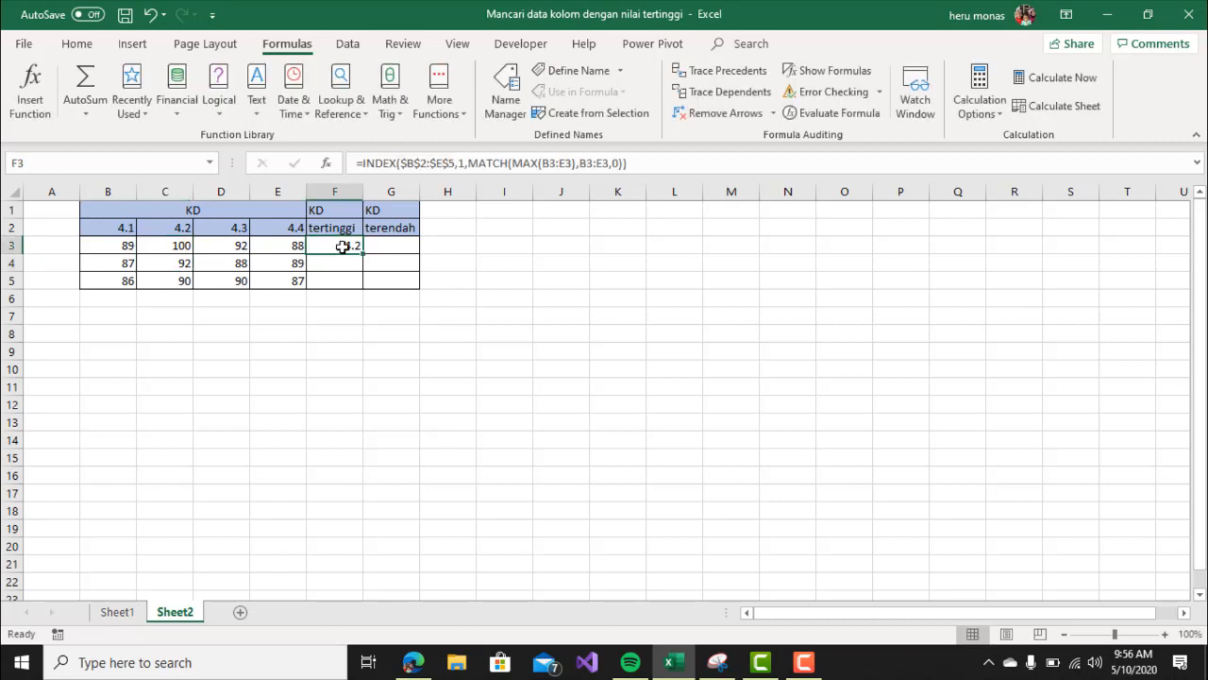
drag(362, 256, 360, 292)
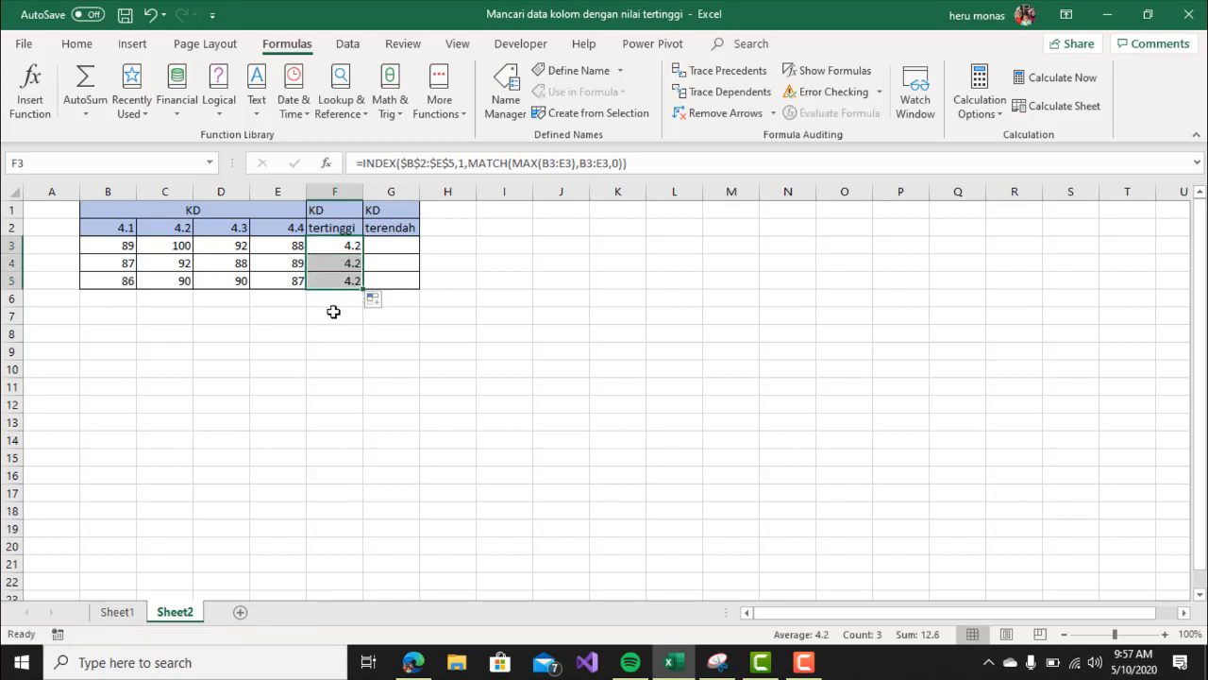
click(332, 312)
click(347, 266)
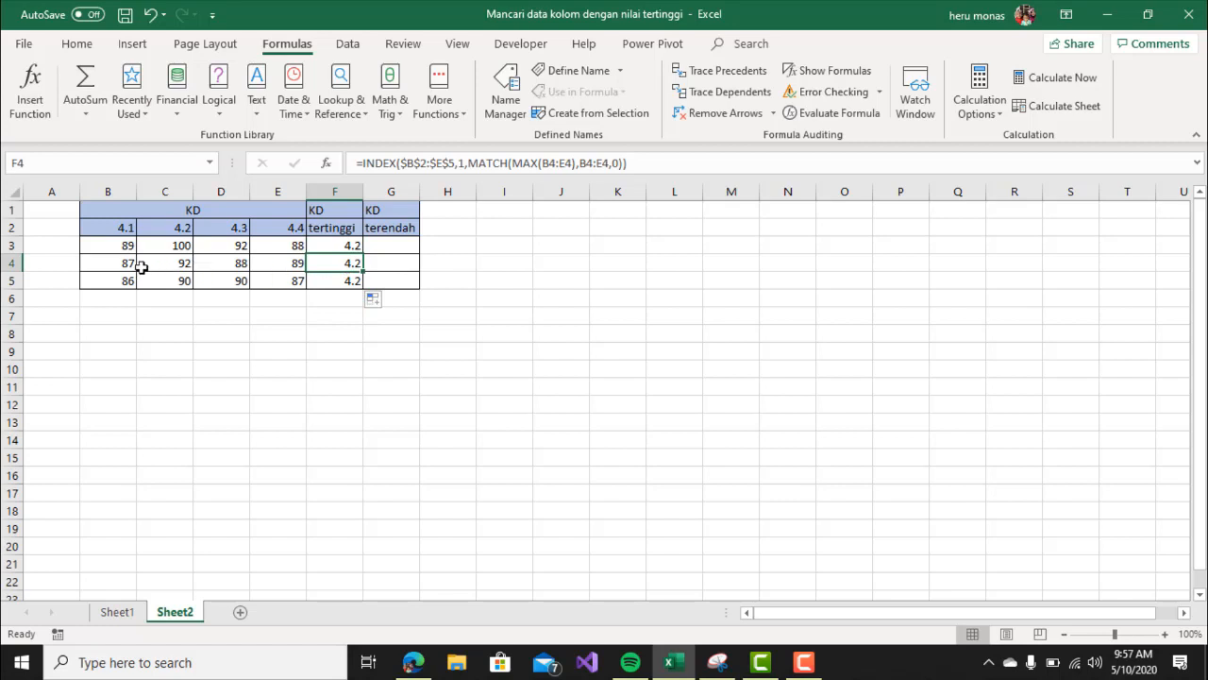
click(183, 264)
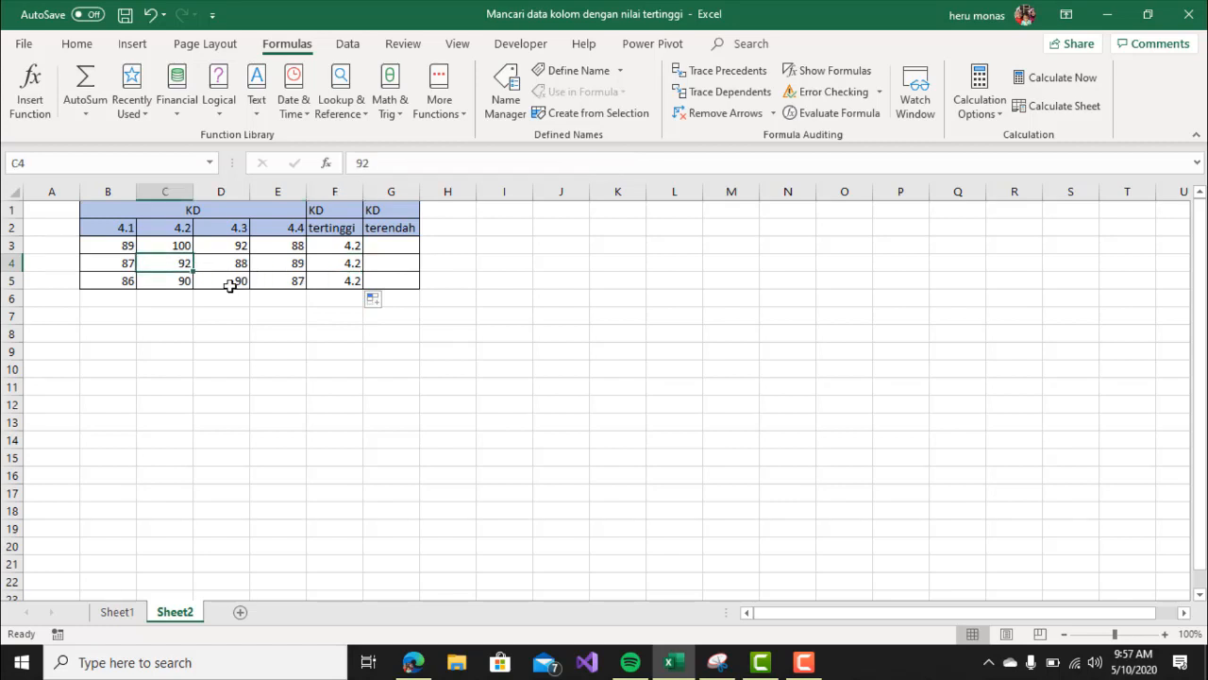
click(176, 282)
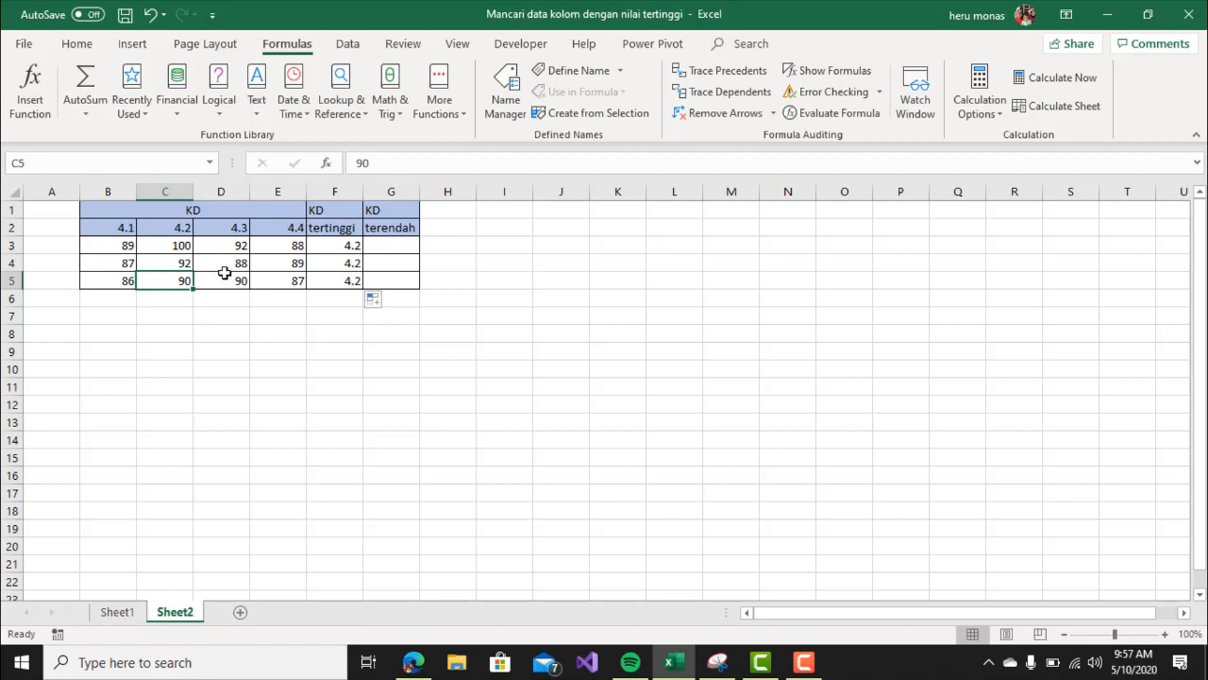
Test the copied formulas by setting the KD 4.3 score in D4 to 100 and the KD 4.1 score in B5 to 99
click(227, 263)
text(100)
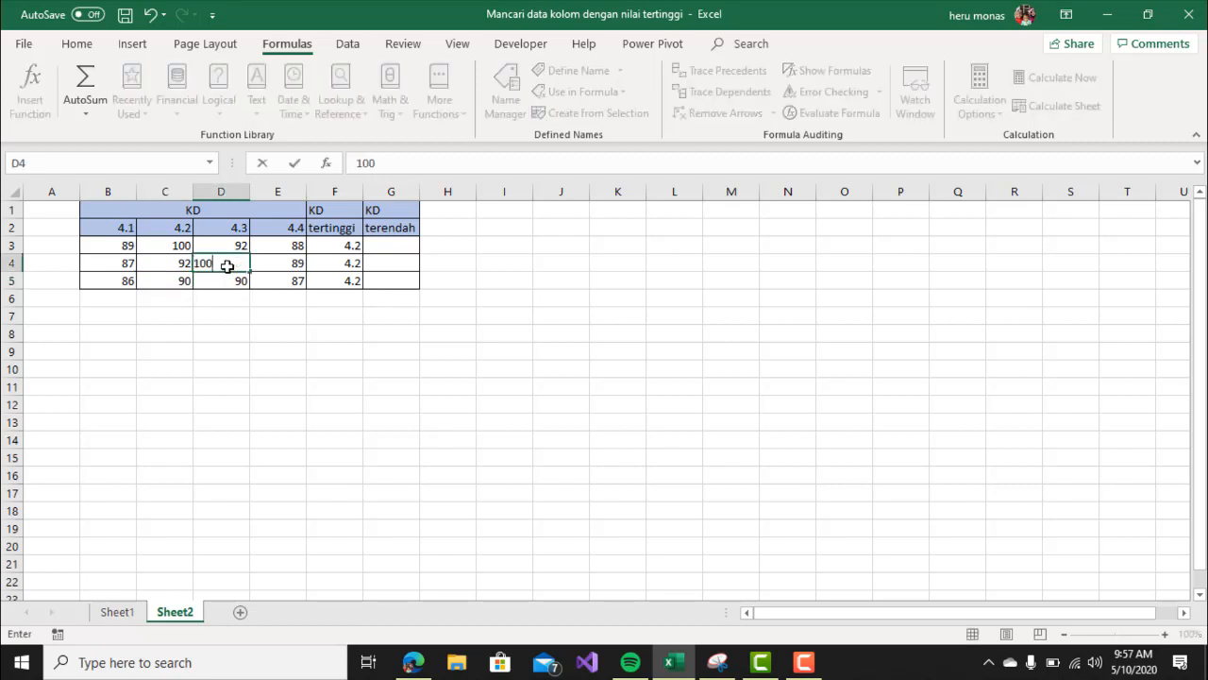
key(Return)
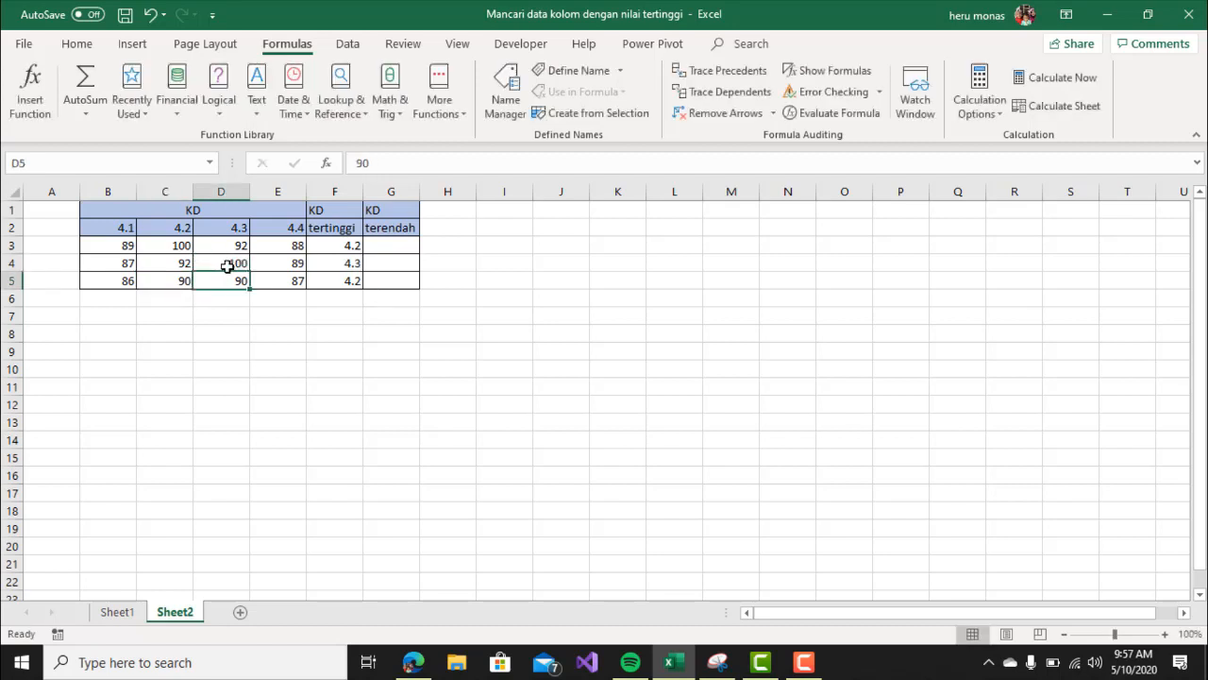
click(123, 282)
text(99)
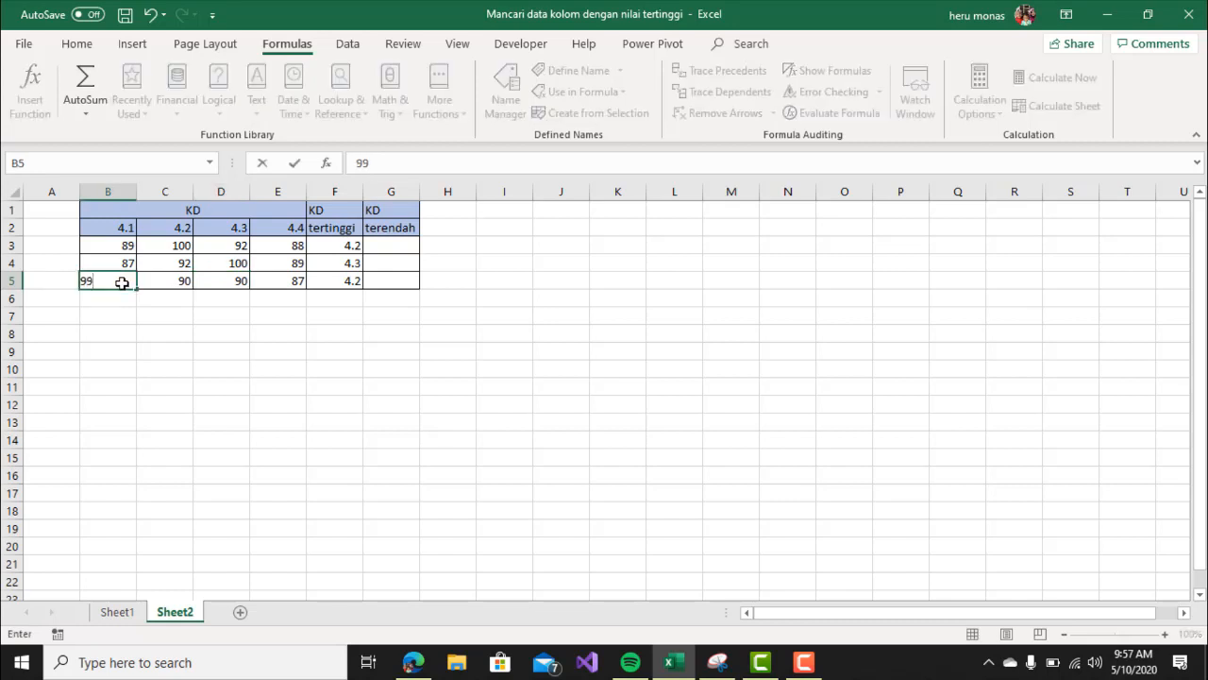
key(Return)
click(353, 282)
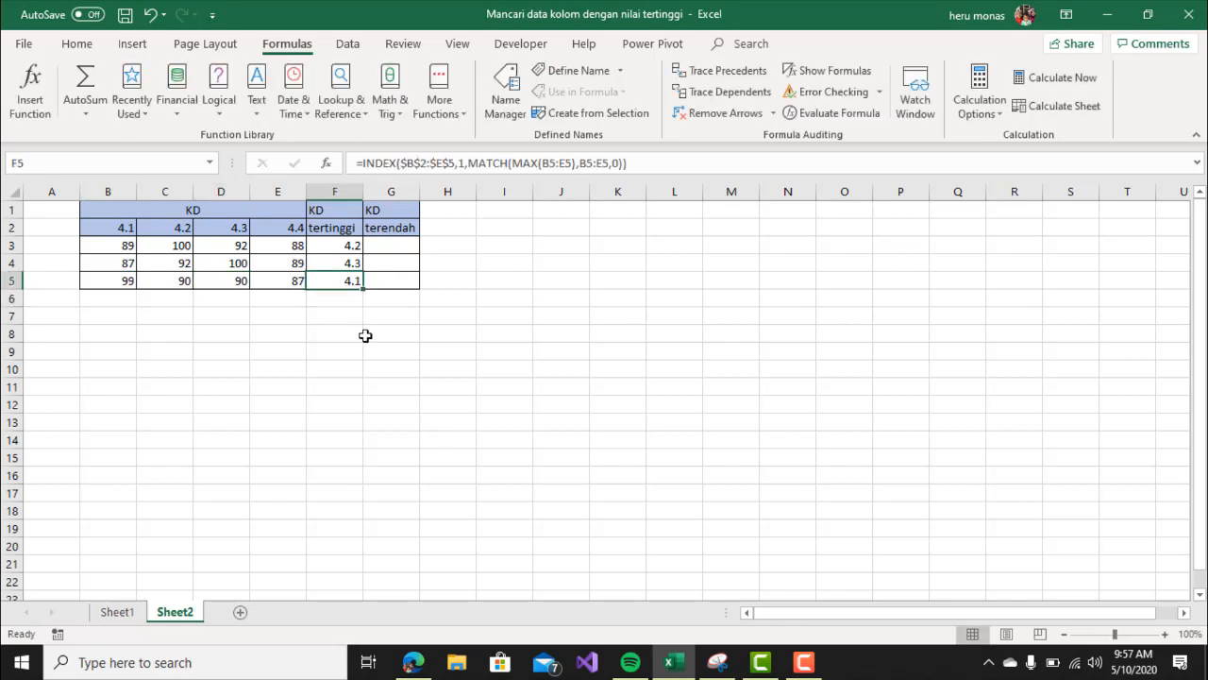
Start an INDEX formula in cell G3 under KD terendah
click(406, 247)
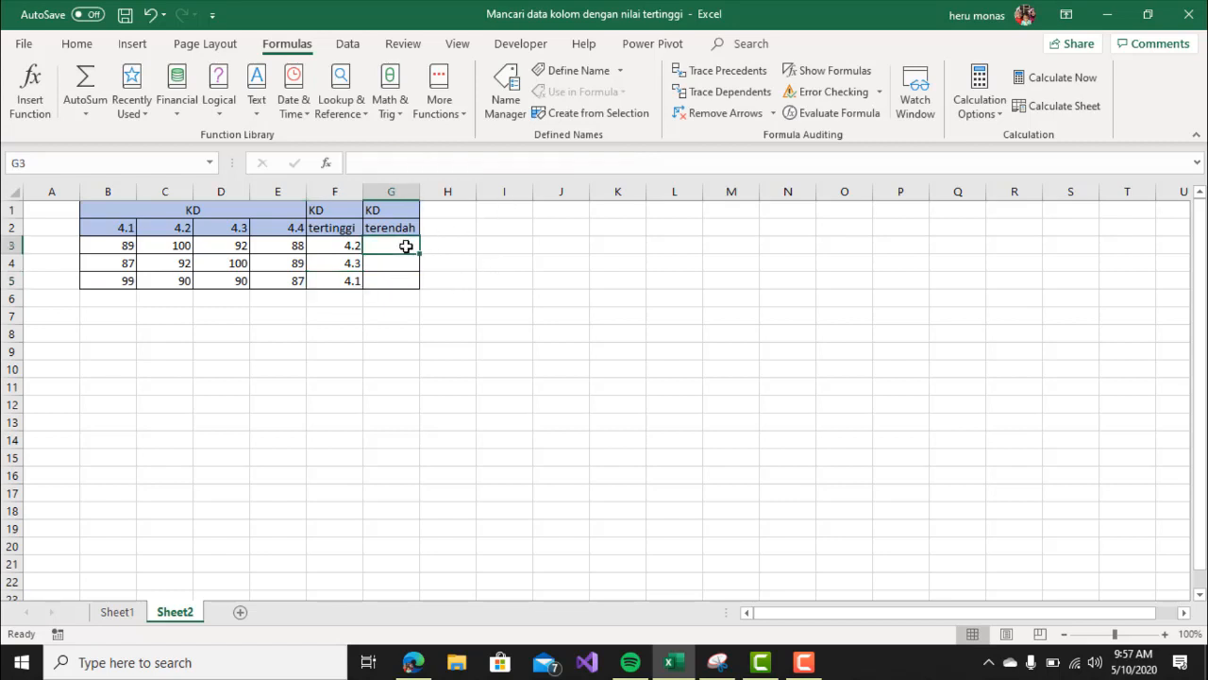
click(458, 161)
text(=)
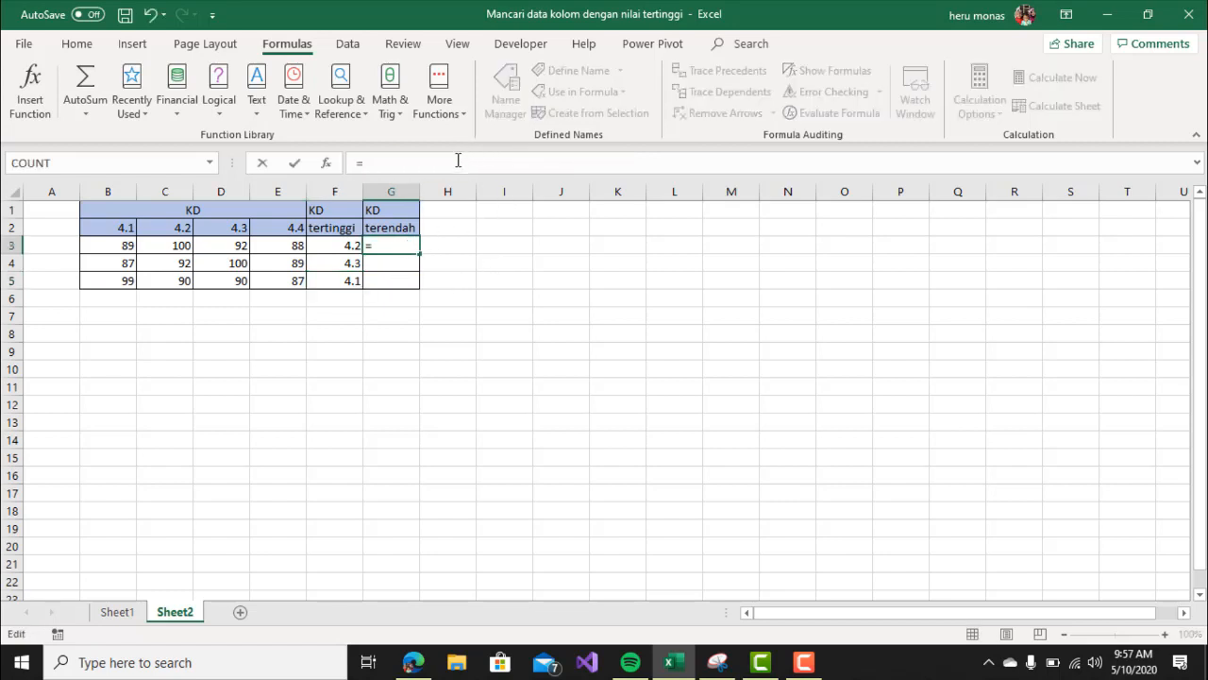
text(INDEX()
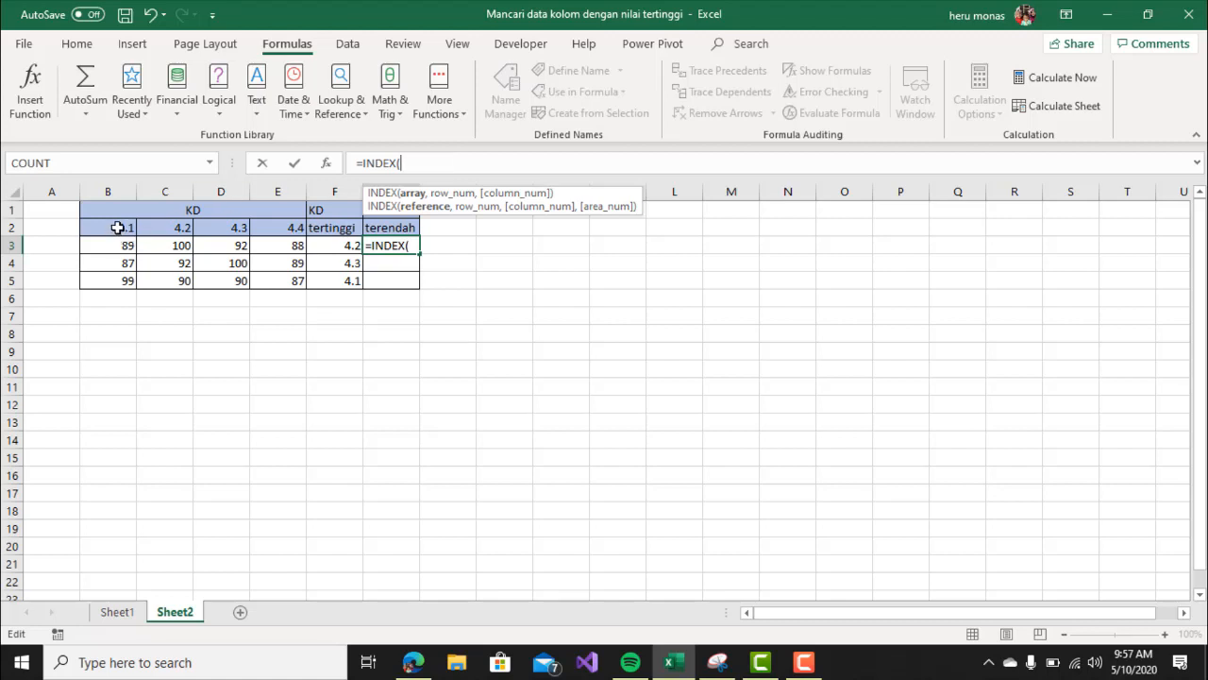
drag(117, 227, 293, 280)
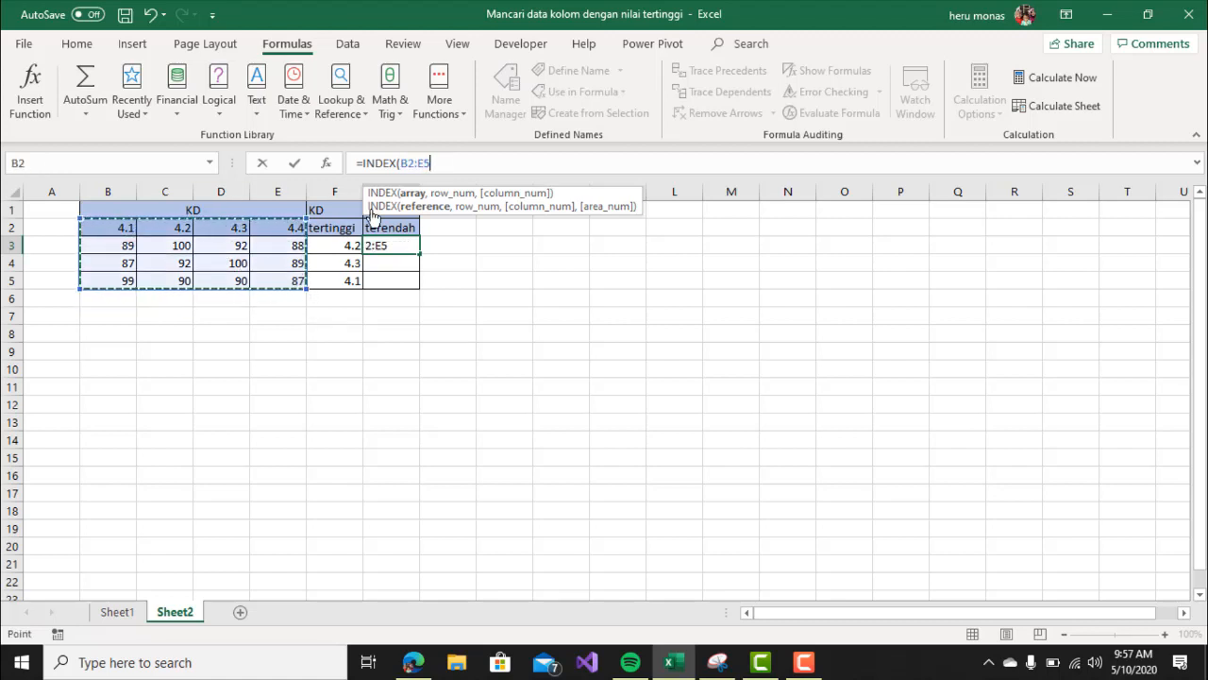
drag(409, 162, 422, 162)
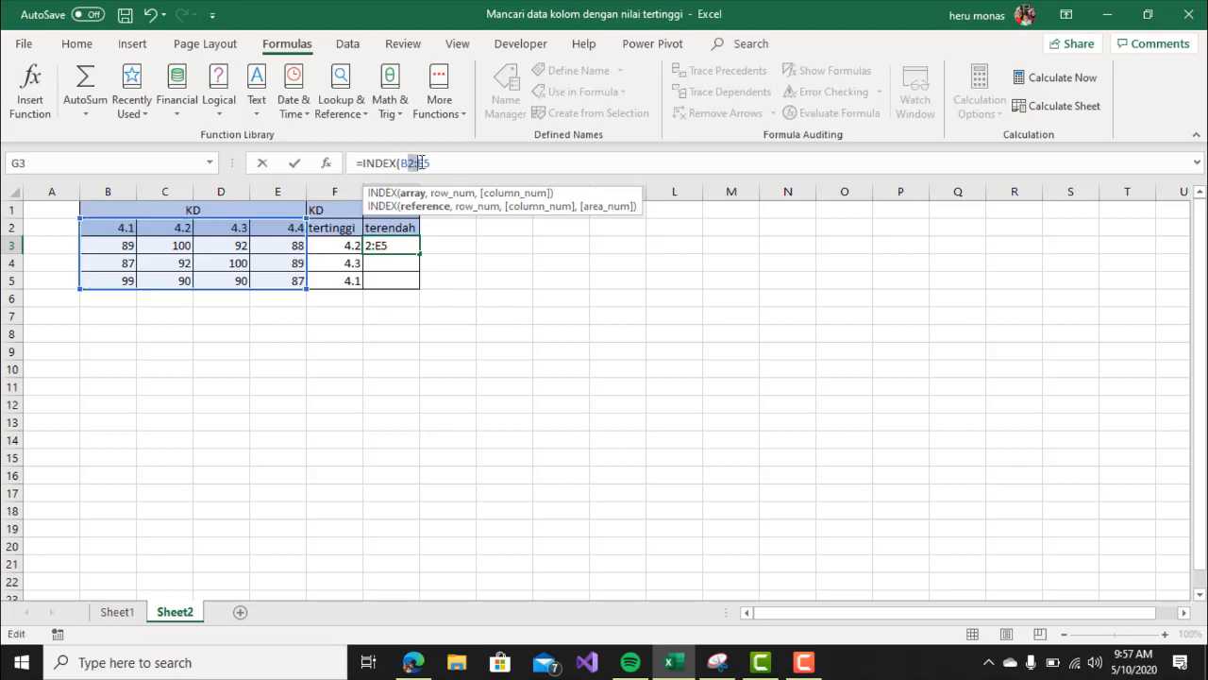
key(F4)
text(,)
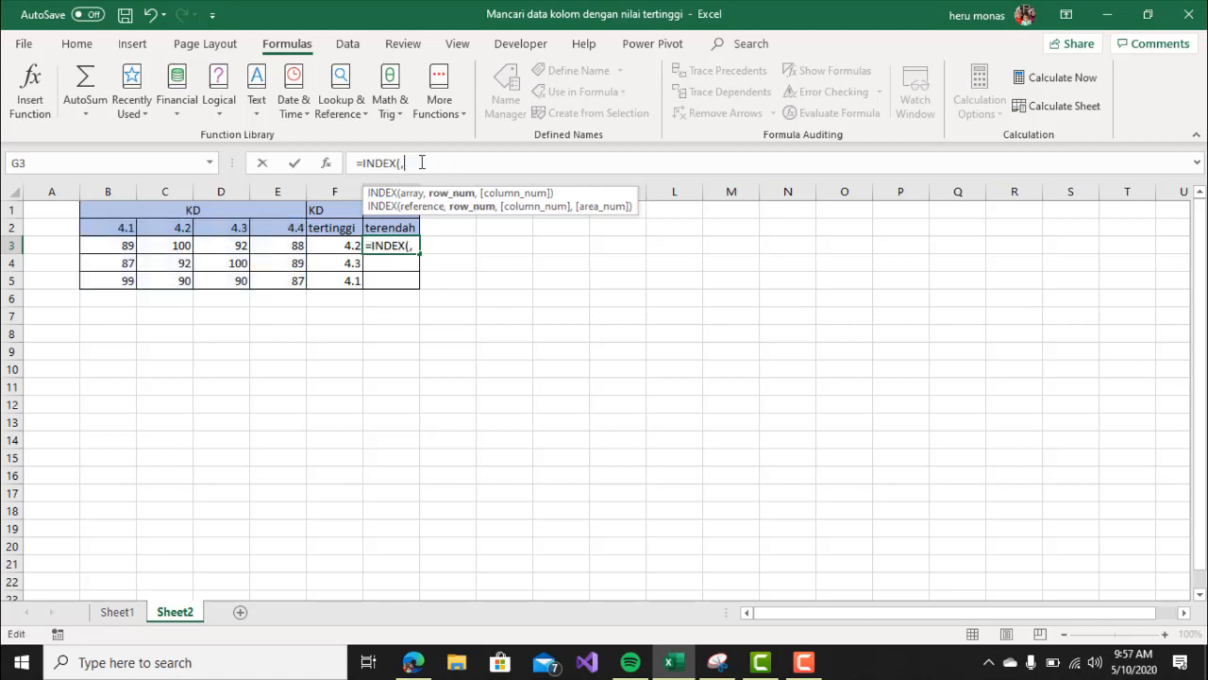
key(BackSpace)
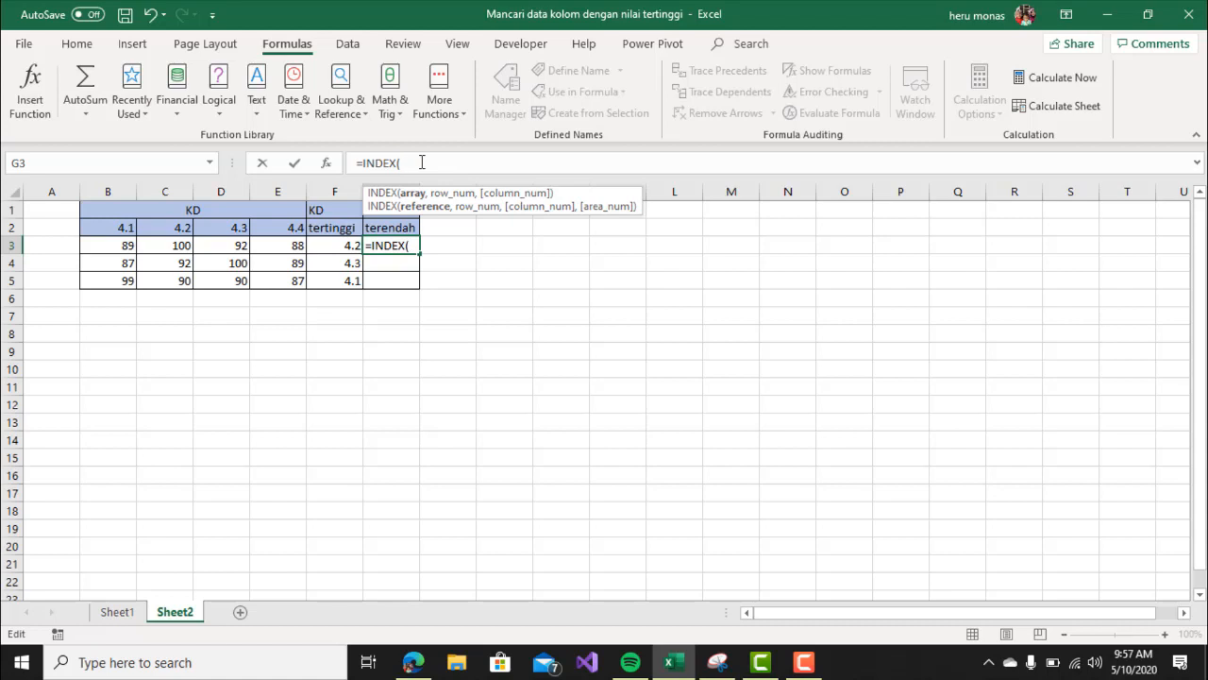
key(ctrl+z)
key(ctrl+z)
key(ctrl+z)
Give the G3 INDEX formula the absolute array $B$2:$E$5 and row number 1
drag(121, 227, 298, 276)
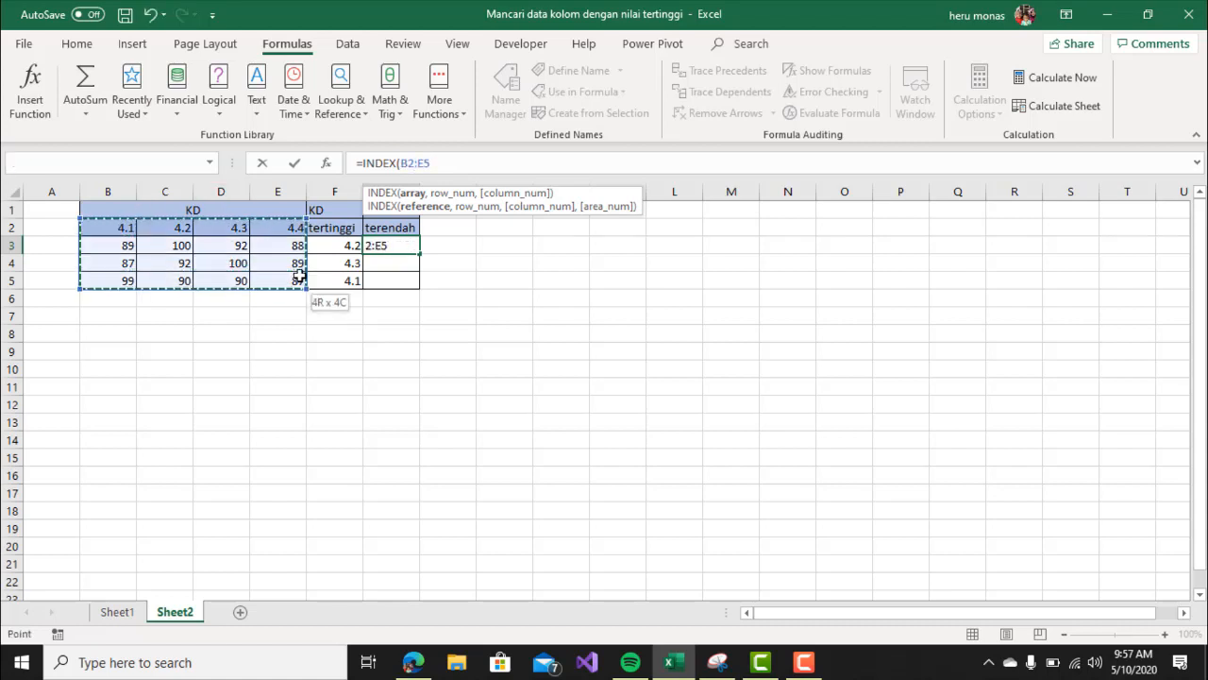
drag(402, 163, 431, 163)
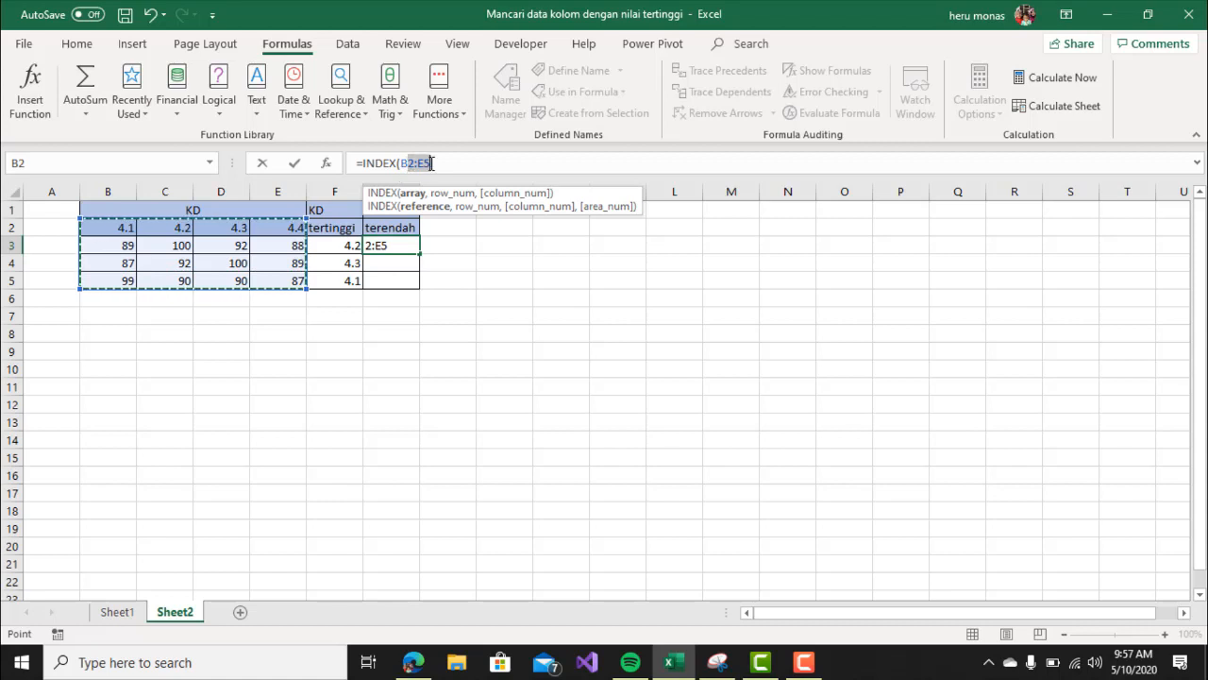
key(F4)
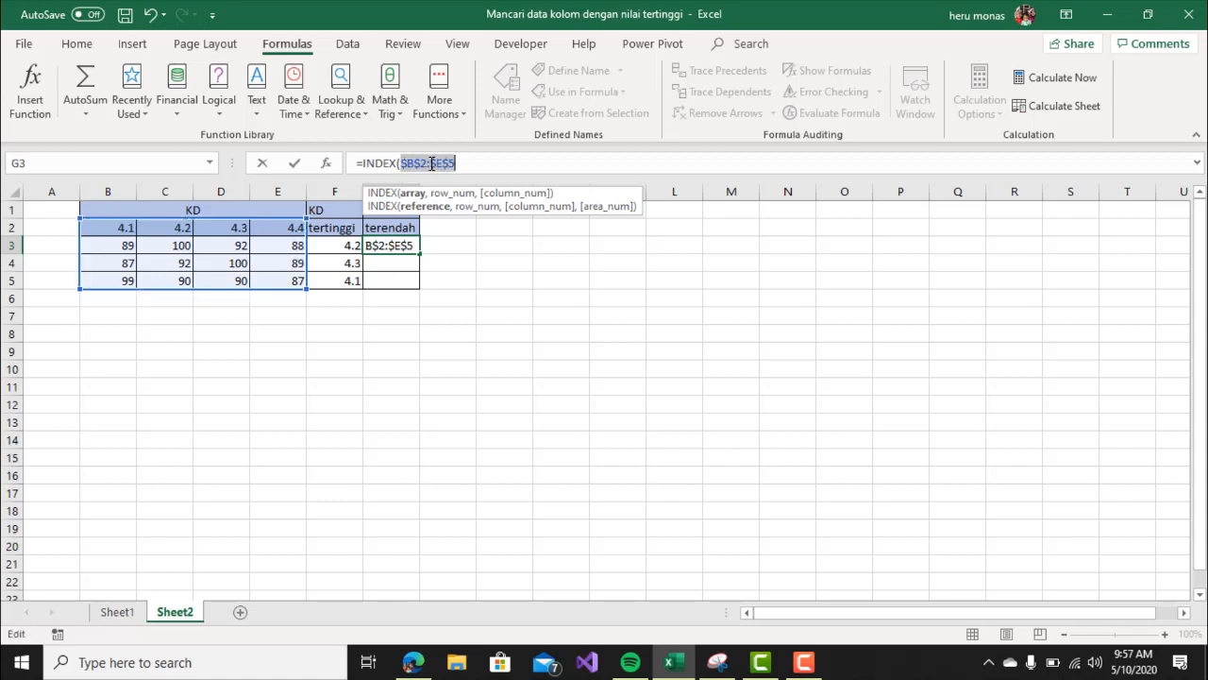
key(Right)
text(,)
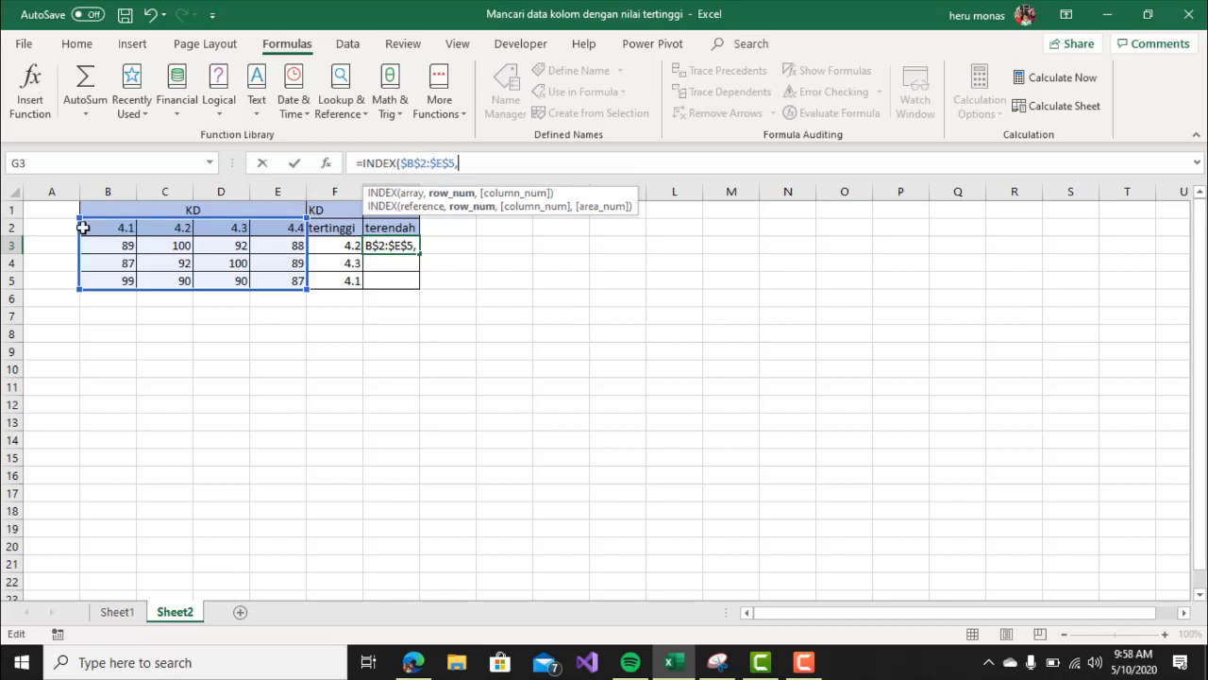
text(1,)
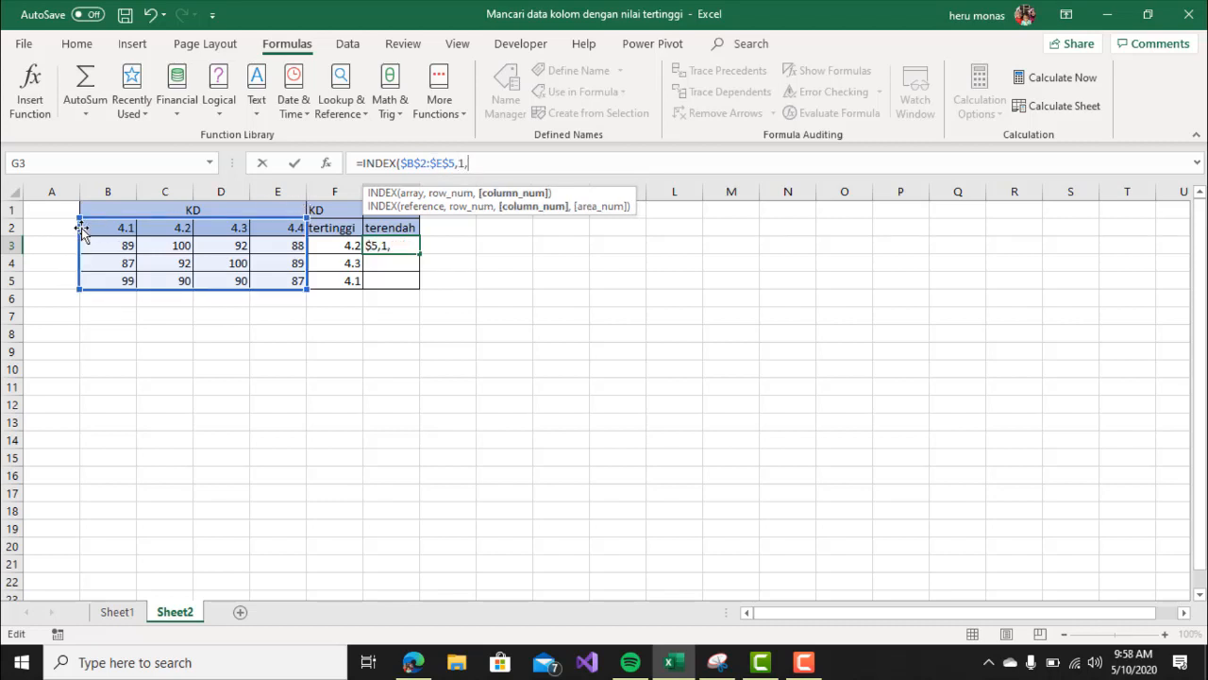
Nest a MATCH function as the column number in the G3 formula, with MIN(B3:E3) as its lookup value
text(MATCH()
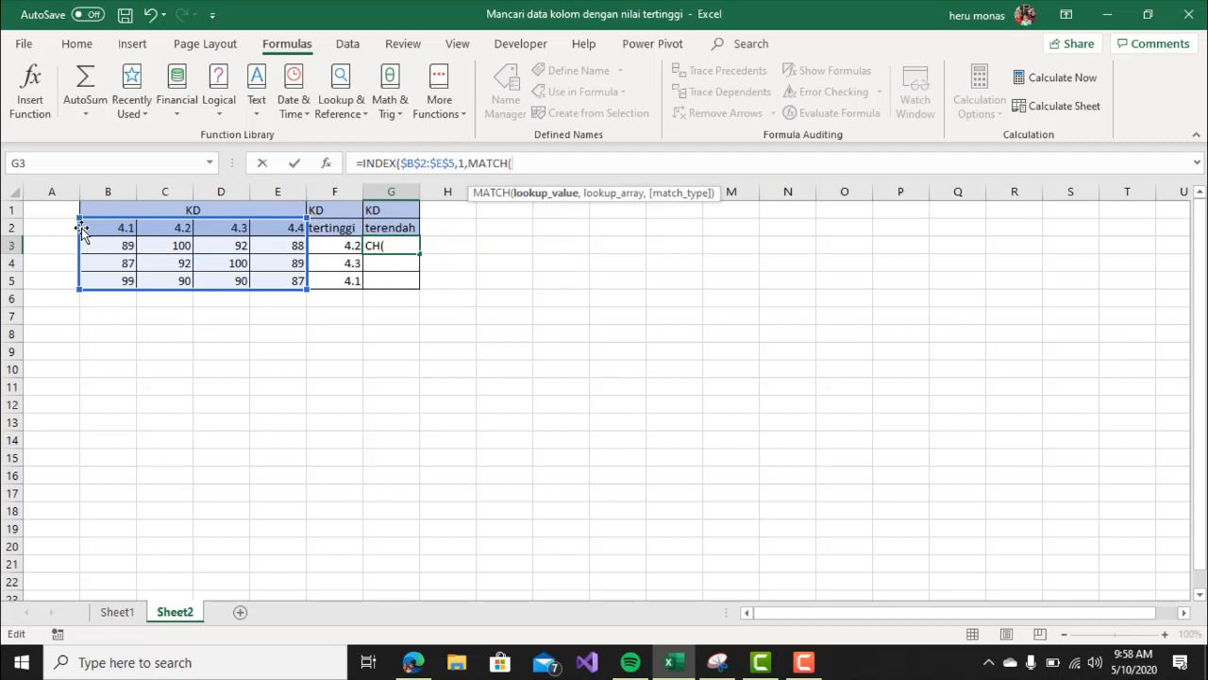
text(min)
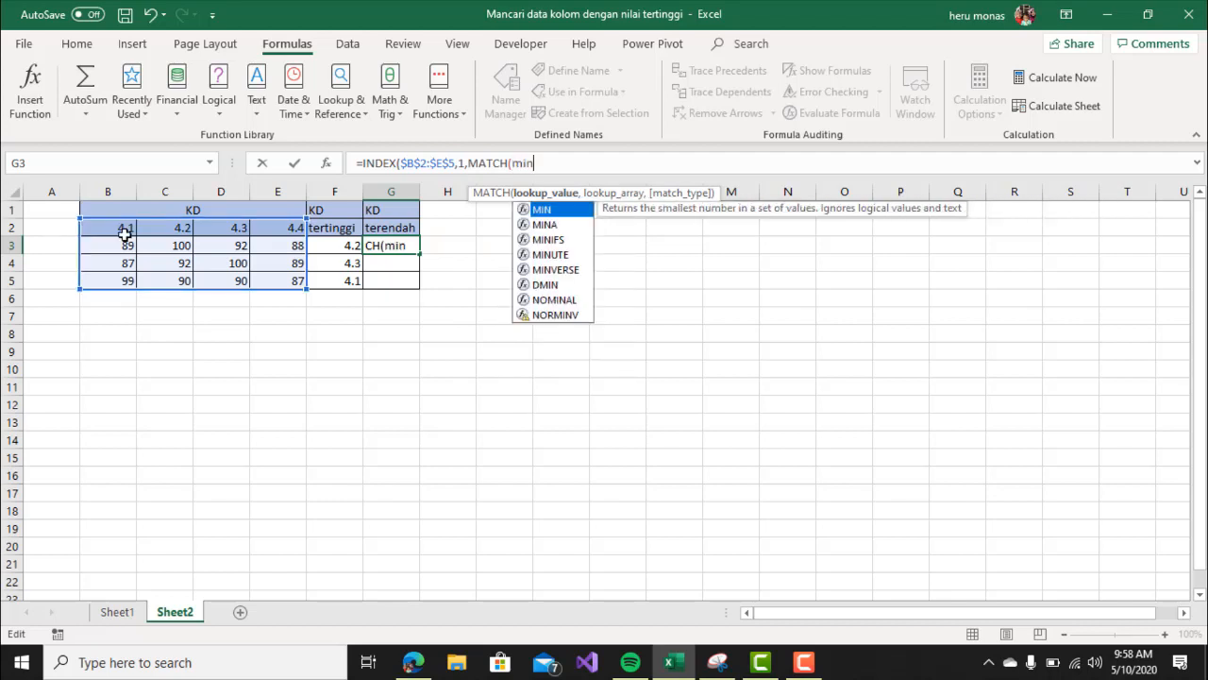
key(Tab)
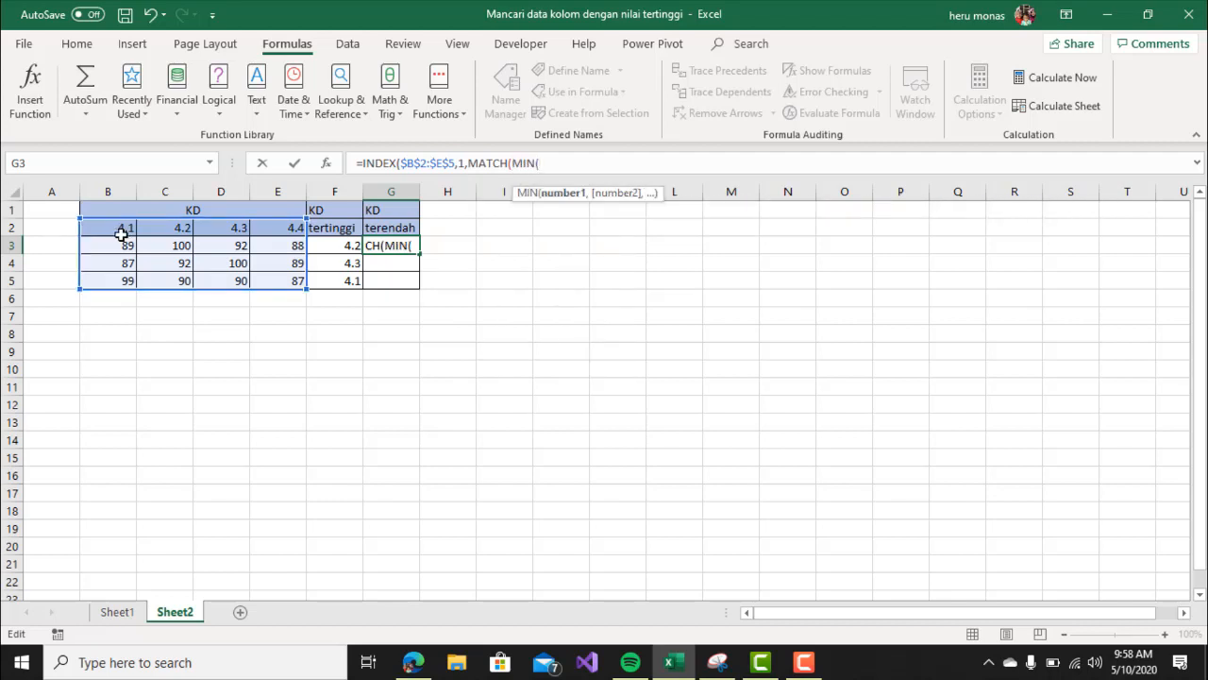
drag(116, 241, 266, 243)
text(,)
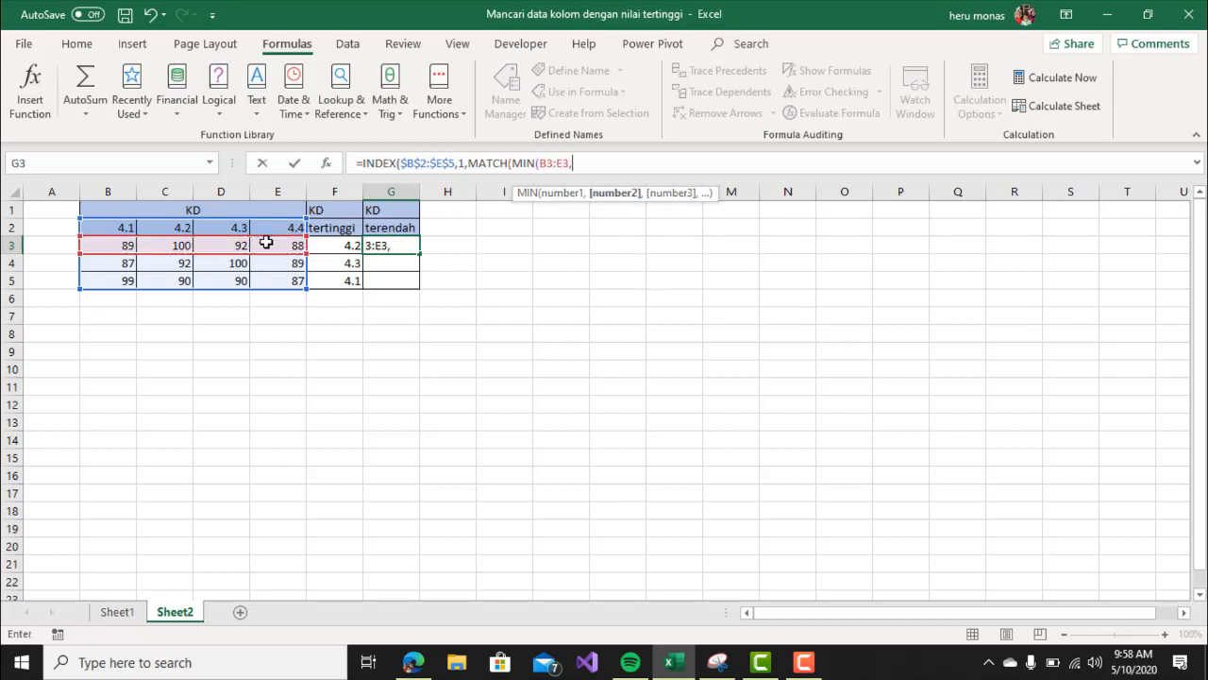
key(BackSpace)
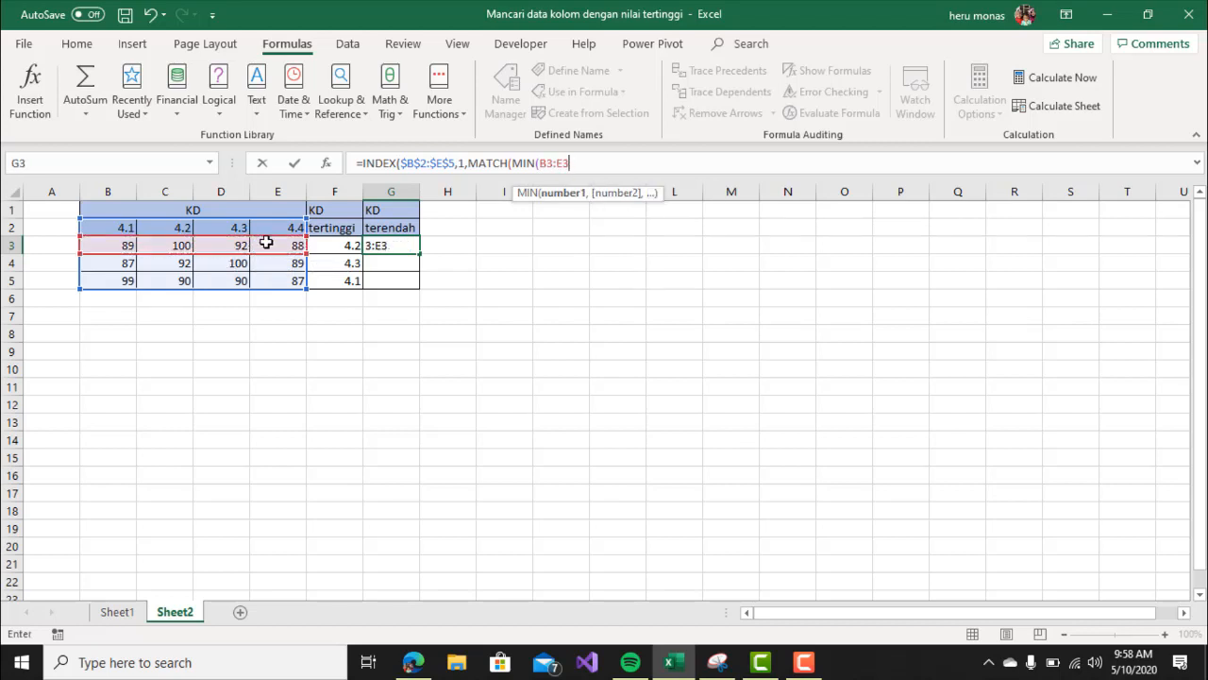
text(),)
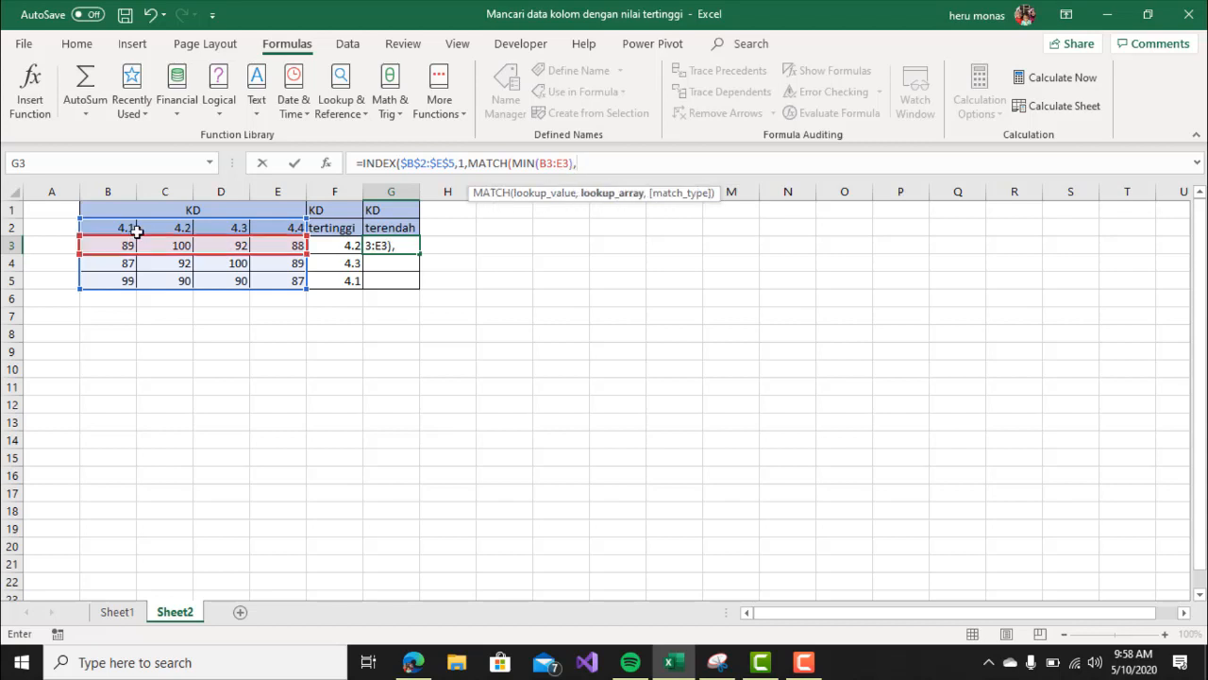
Complete the G3 formula with B3:E3 as the MATCH lookup array and 0 (Exact match) as the match type
drag(112, 245, 275, 244)
text(,)
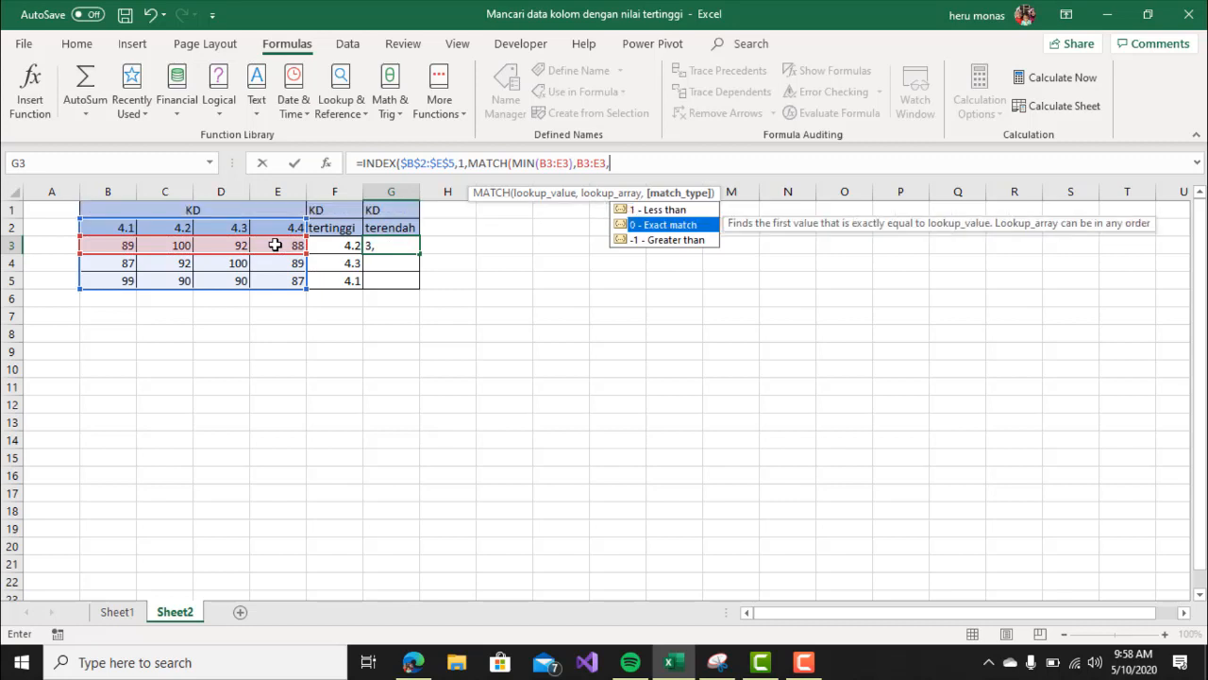
text(0)
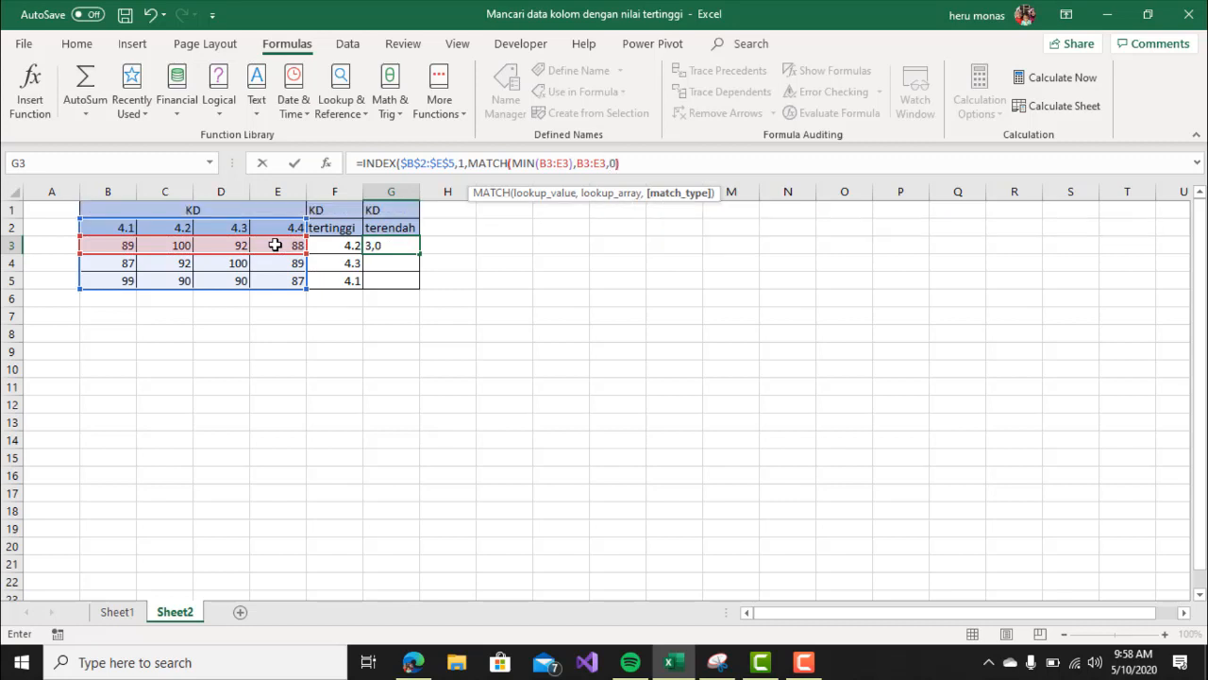
text()))
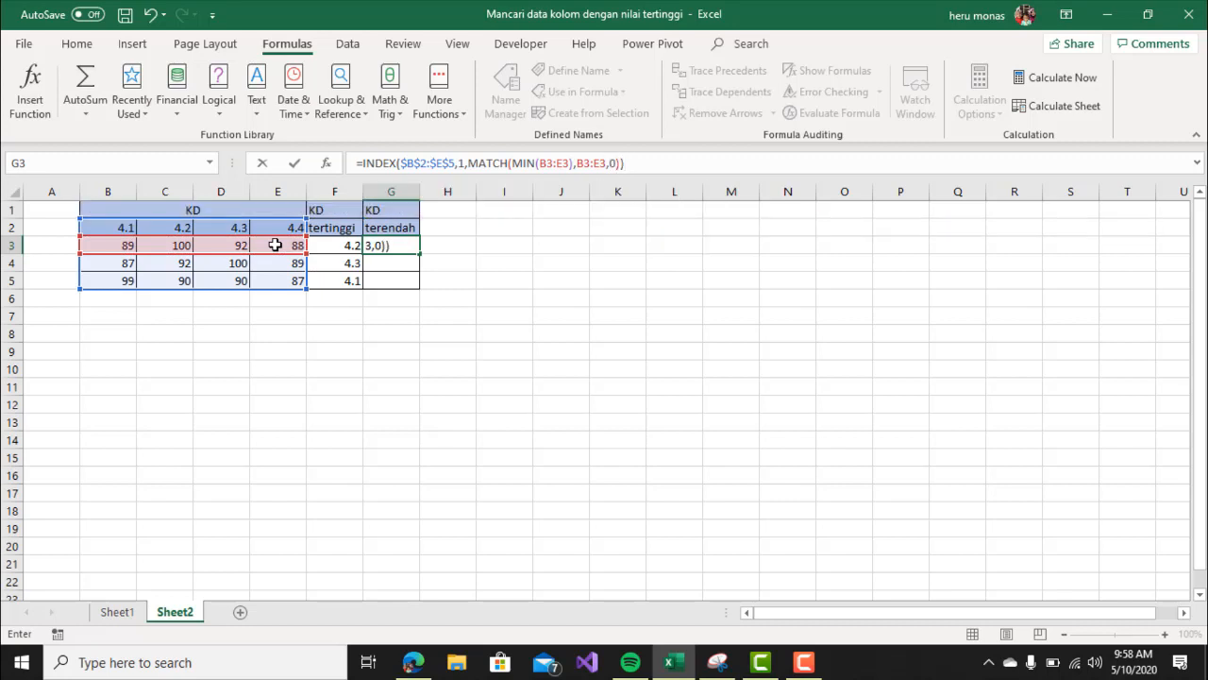
key(Return)
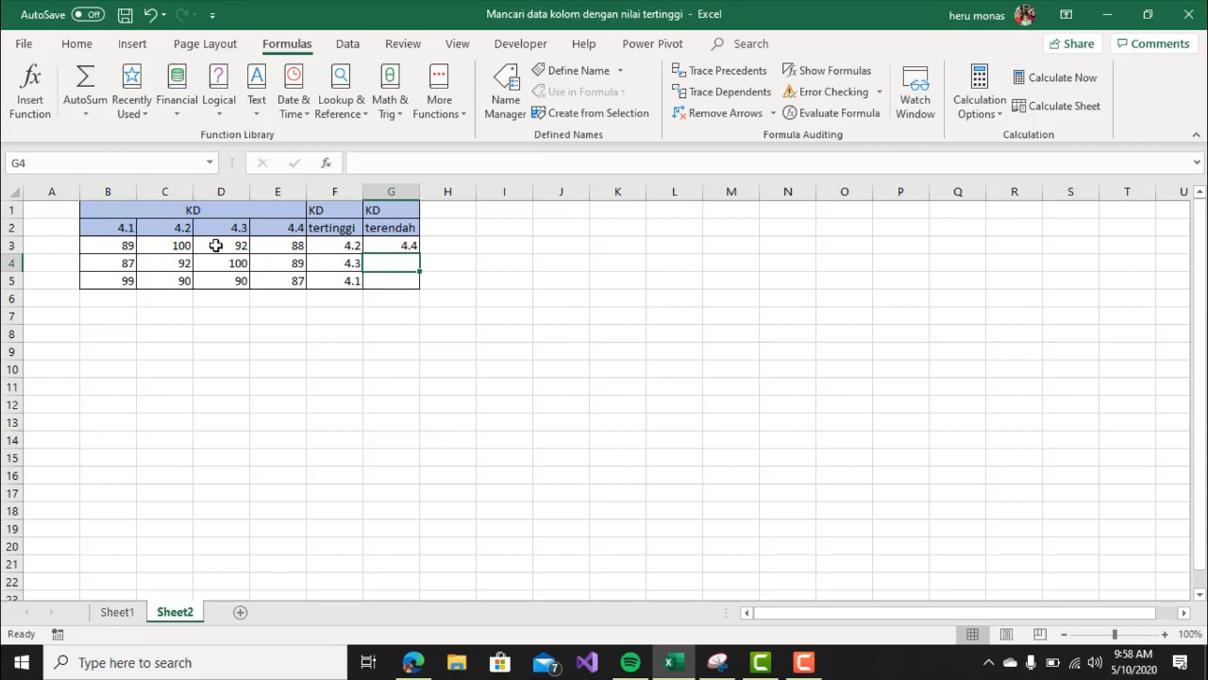
Copy the G3 formula down through G5 to cover the remaining KD terendah rows
click(413, 246)
drag(419, 253, 416, 286)
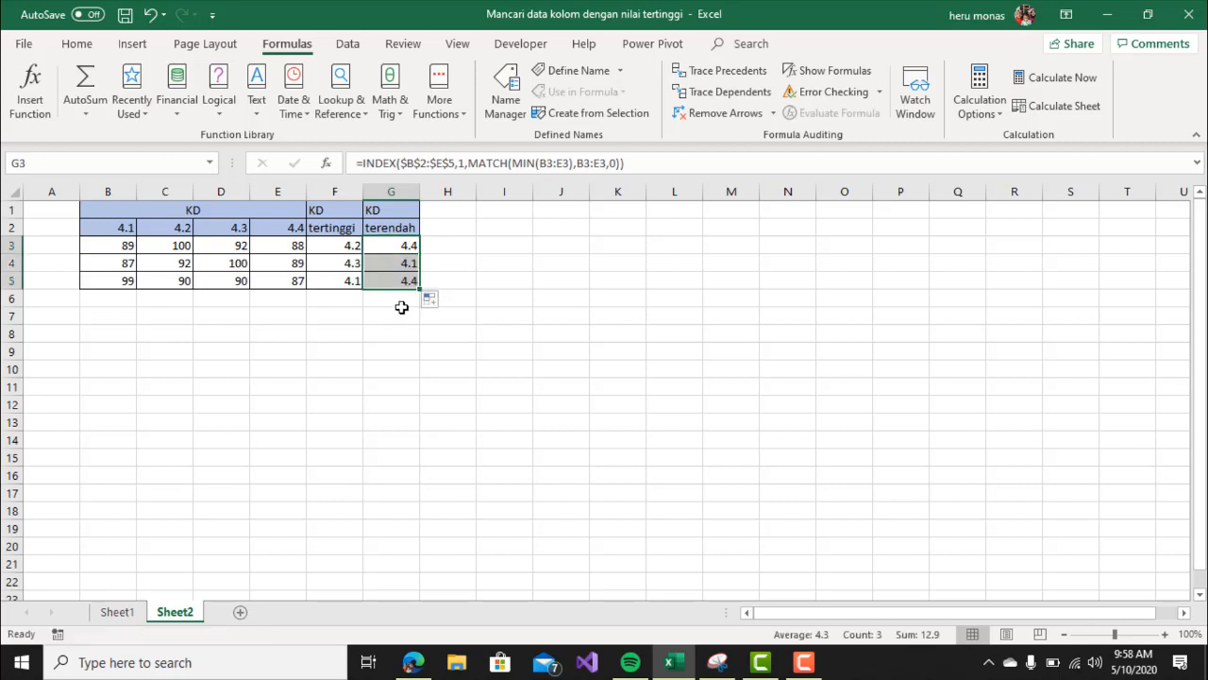
click(390, 316)
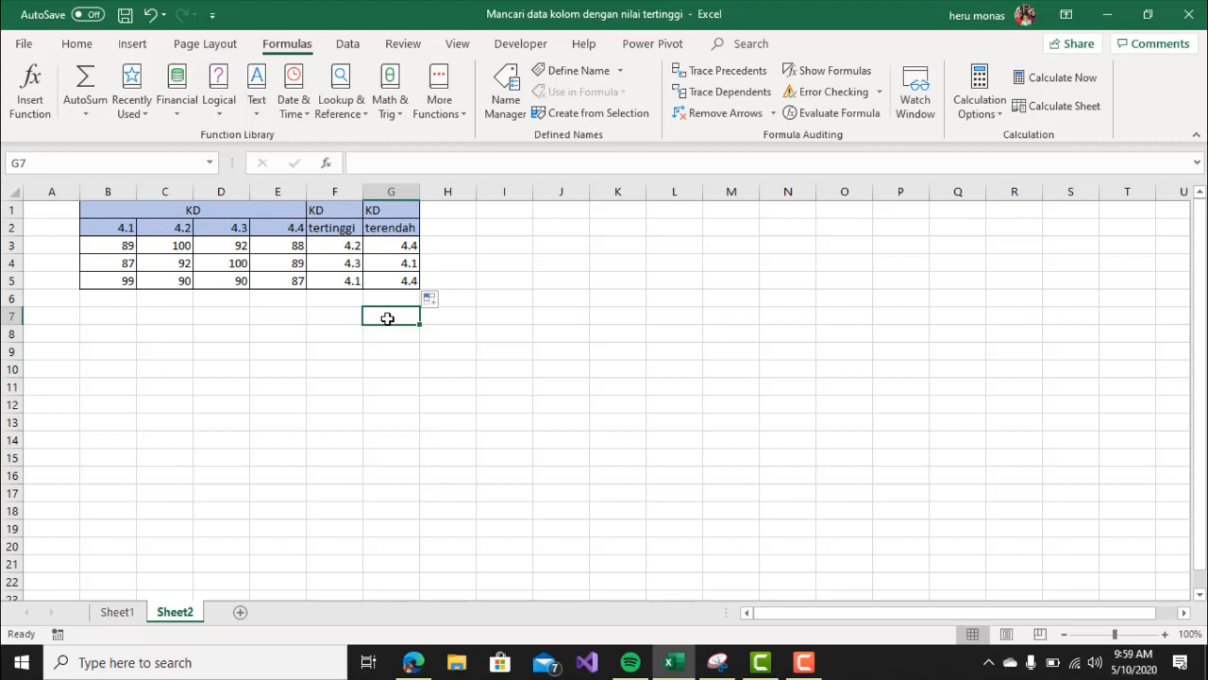
click(812, 662)
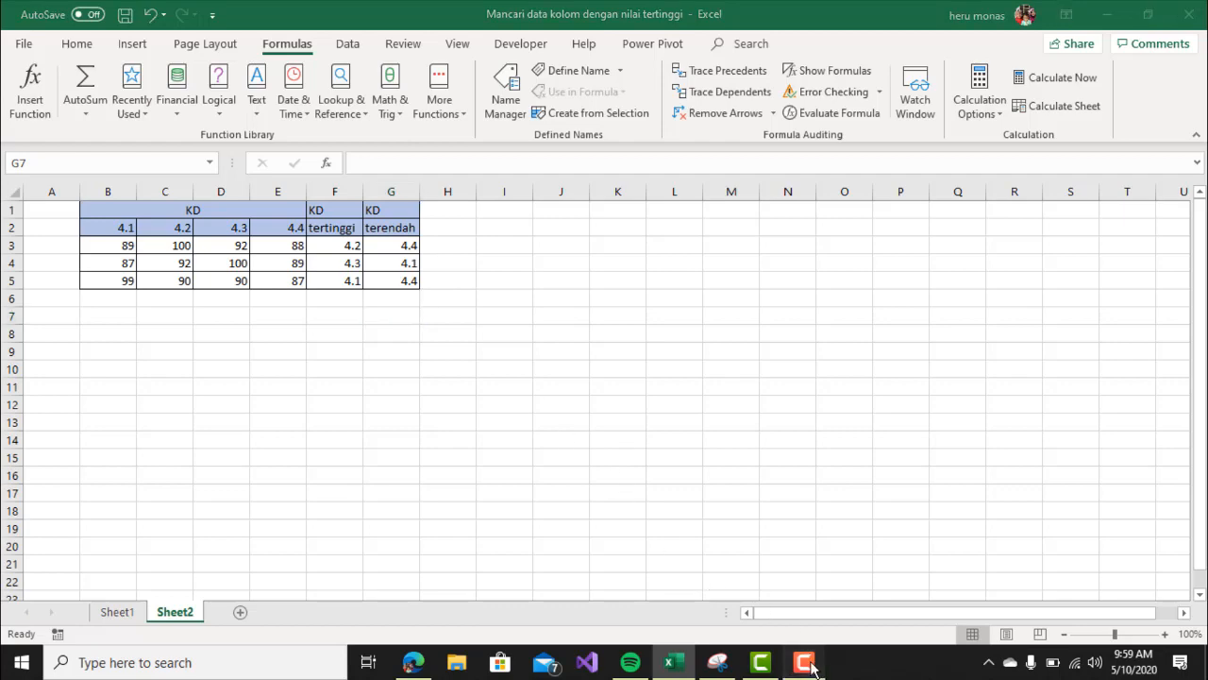
click(1168, 579)
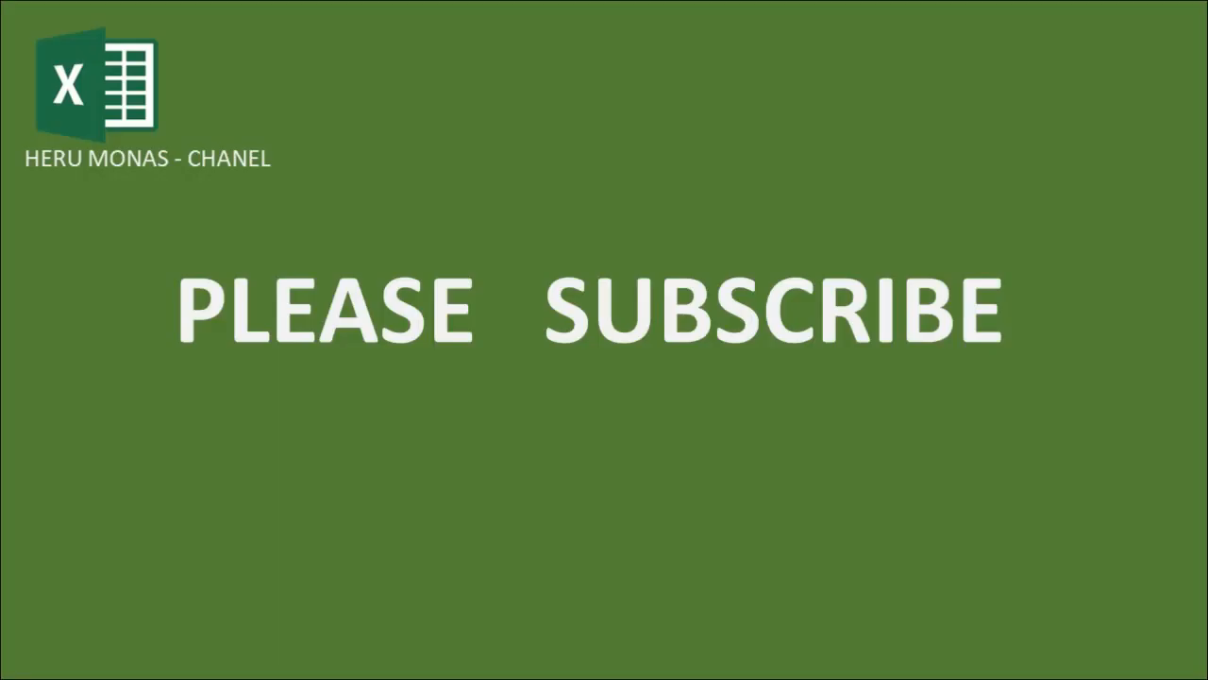